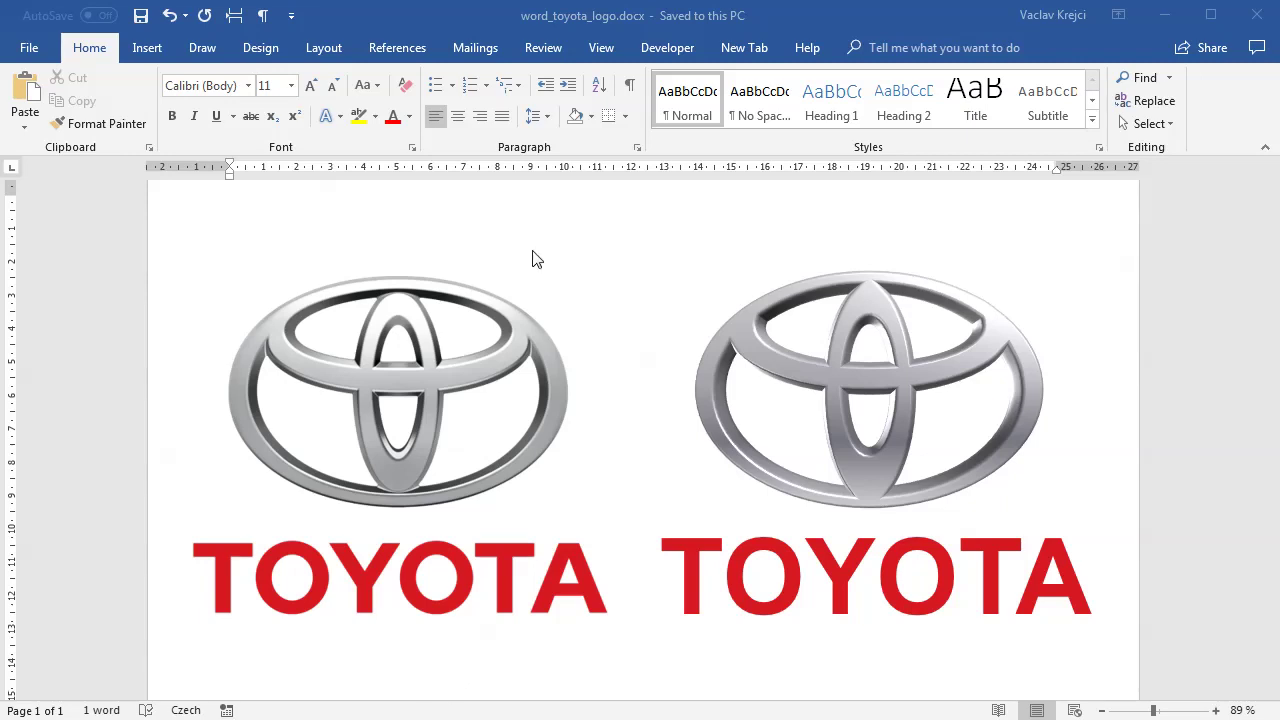
- Inspect the reference logo picture, the finished emblem and its TOYOTA text box by selecting each in the Word document
click(480, 27)
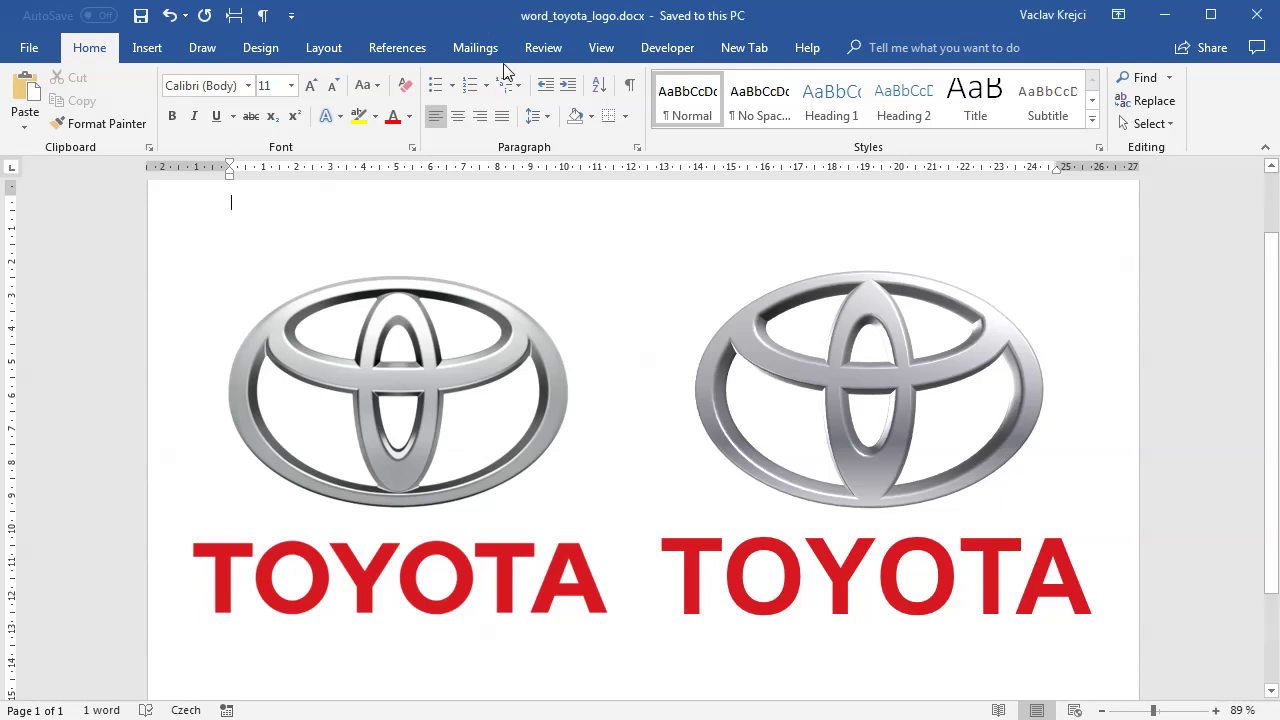
click(456, 390)
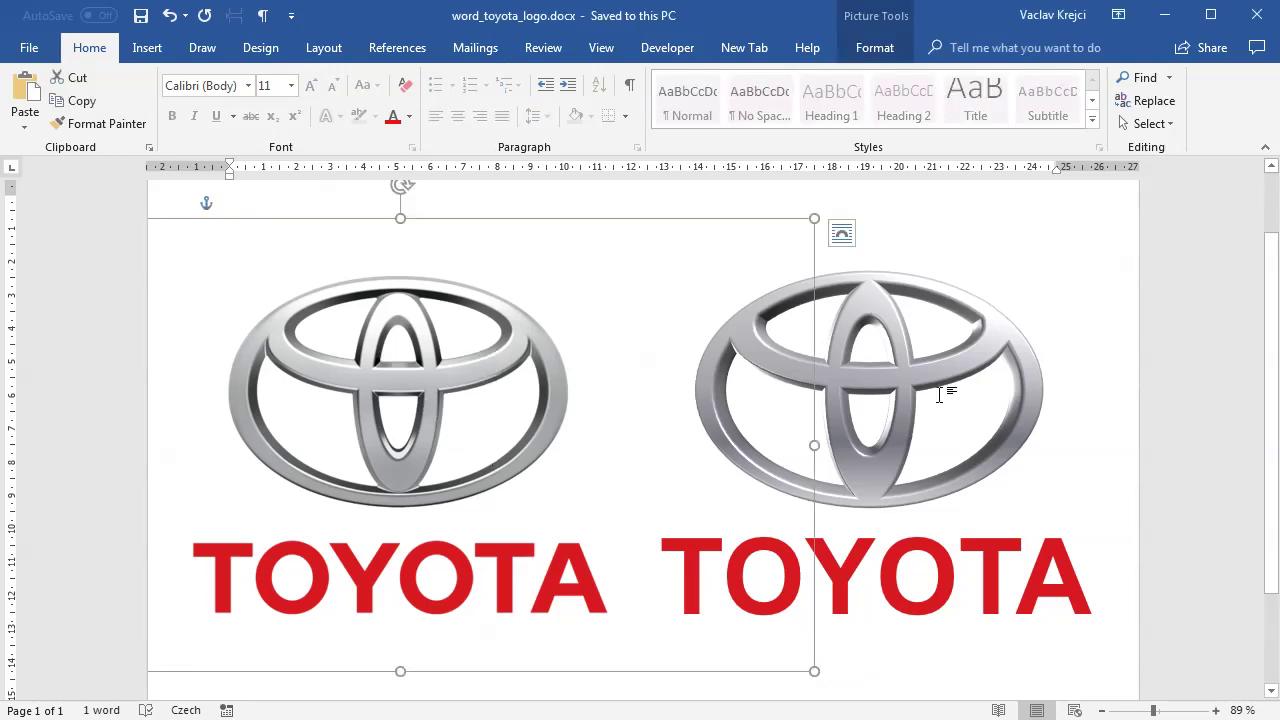
click(915, 372)
click(835, 542)
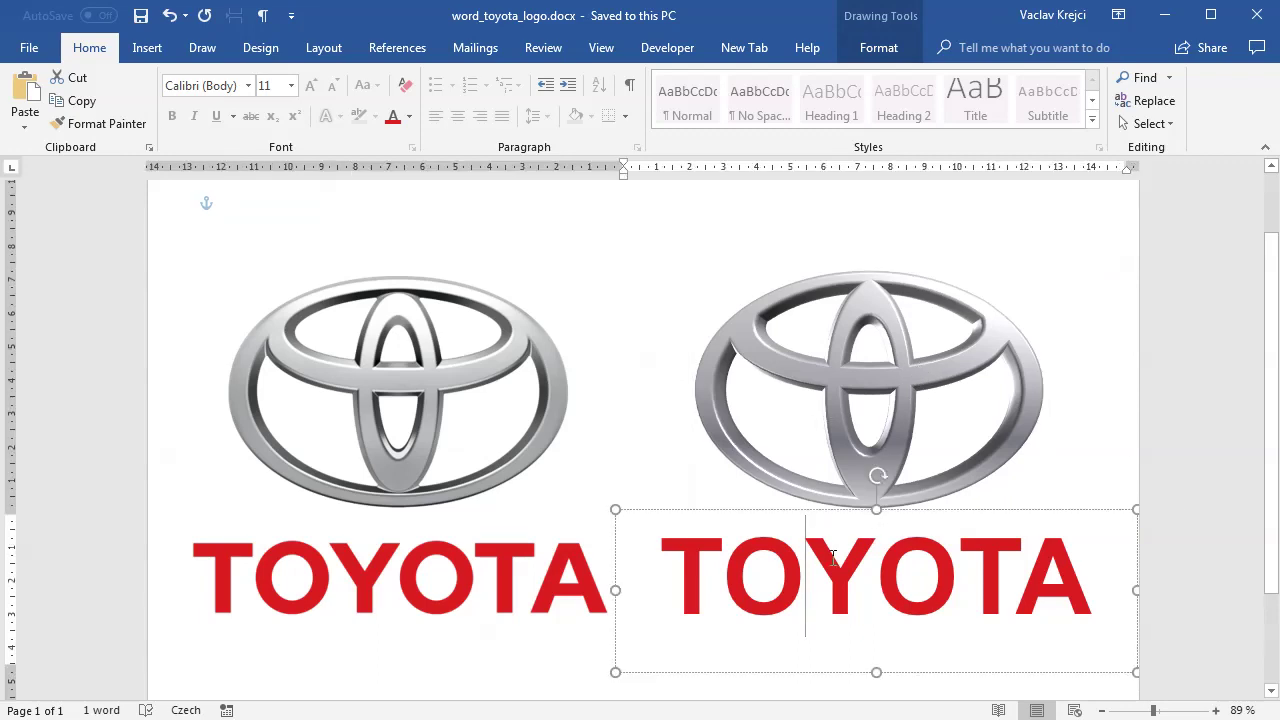
click(851, 378)
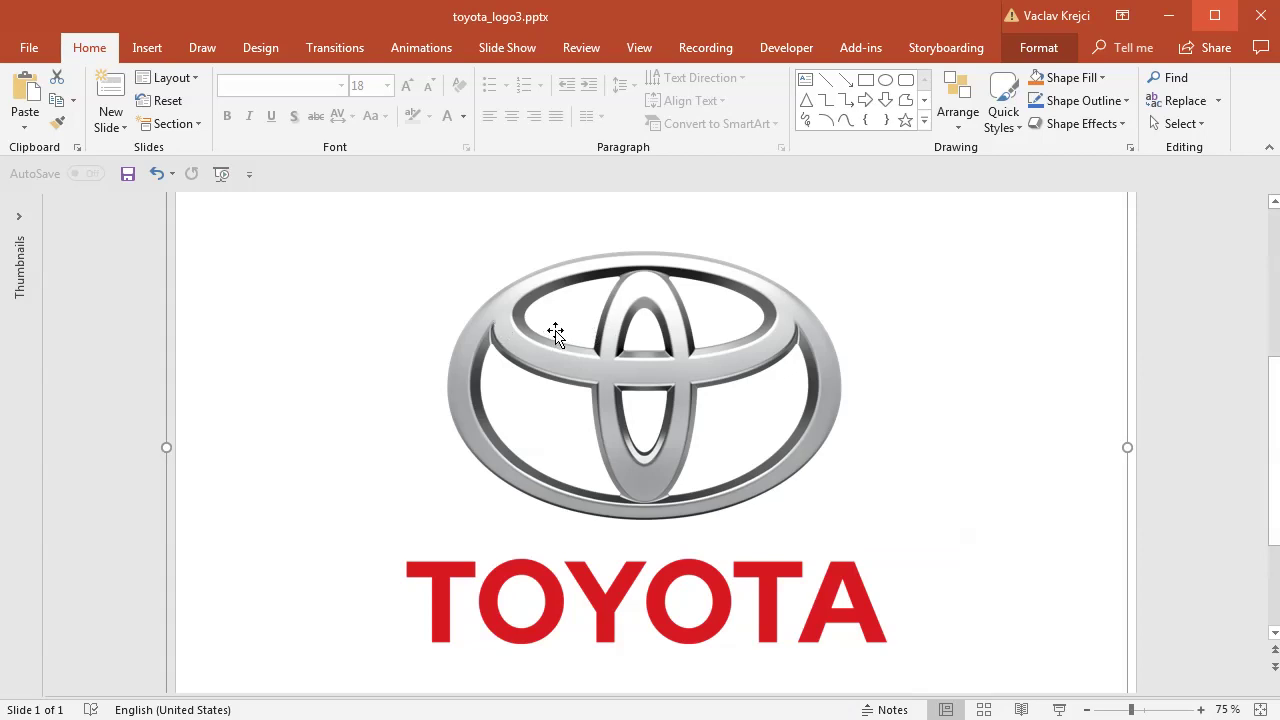
- Draw an ellipse about 9.45 cm high and 13.9 cm wide over the outer edge of the Toyota emblem on the PowerPoint slide
click(150, 44)
click(298, 118)
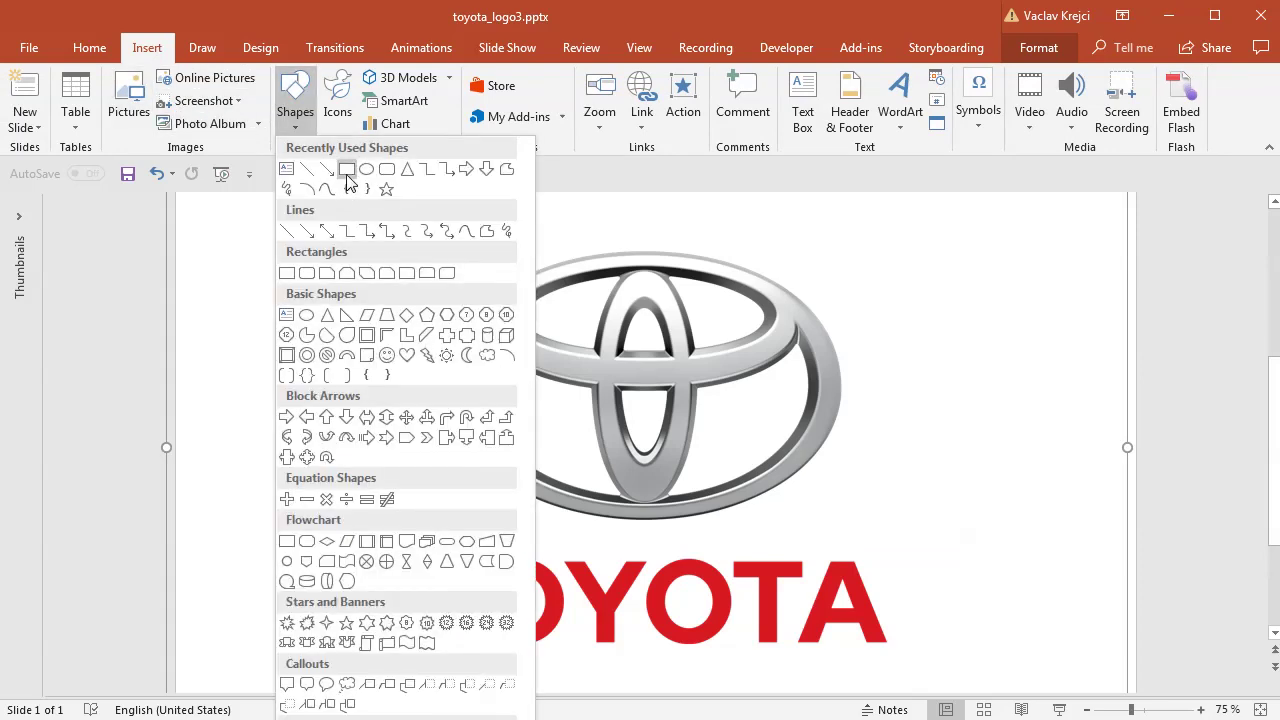
click(352, 172)
drag(448, 255, 840, 519)
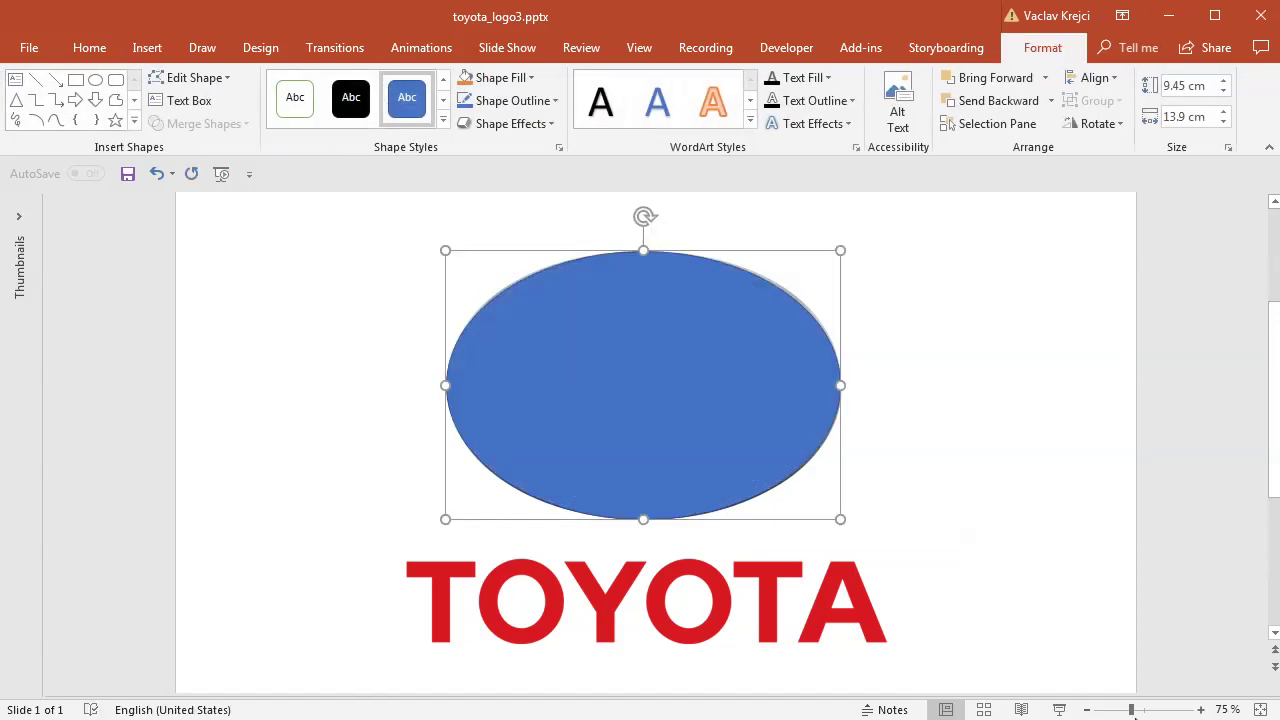
- Set the ellipse's solid fill transparency to 56% so the emblem underneath can be traced
click(1145, 711)
right_click(718, 317)
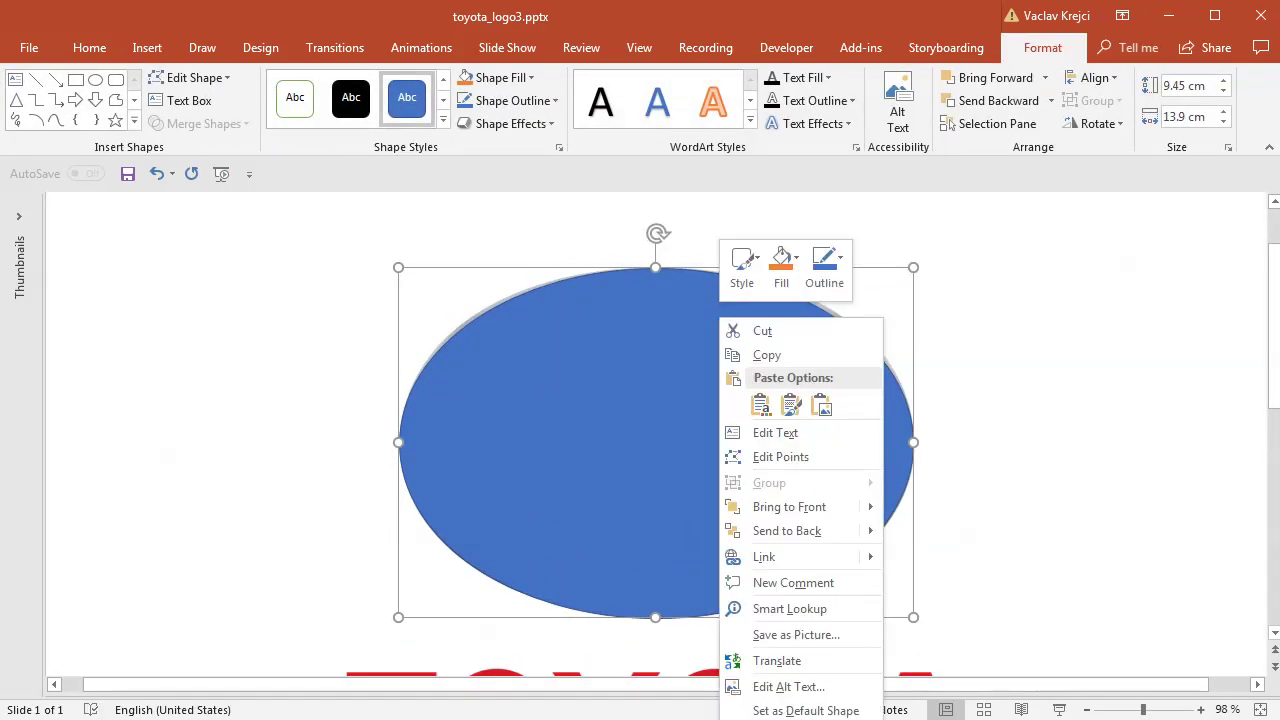
click(790, 716)
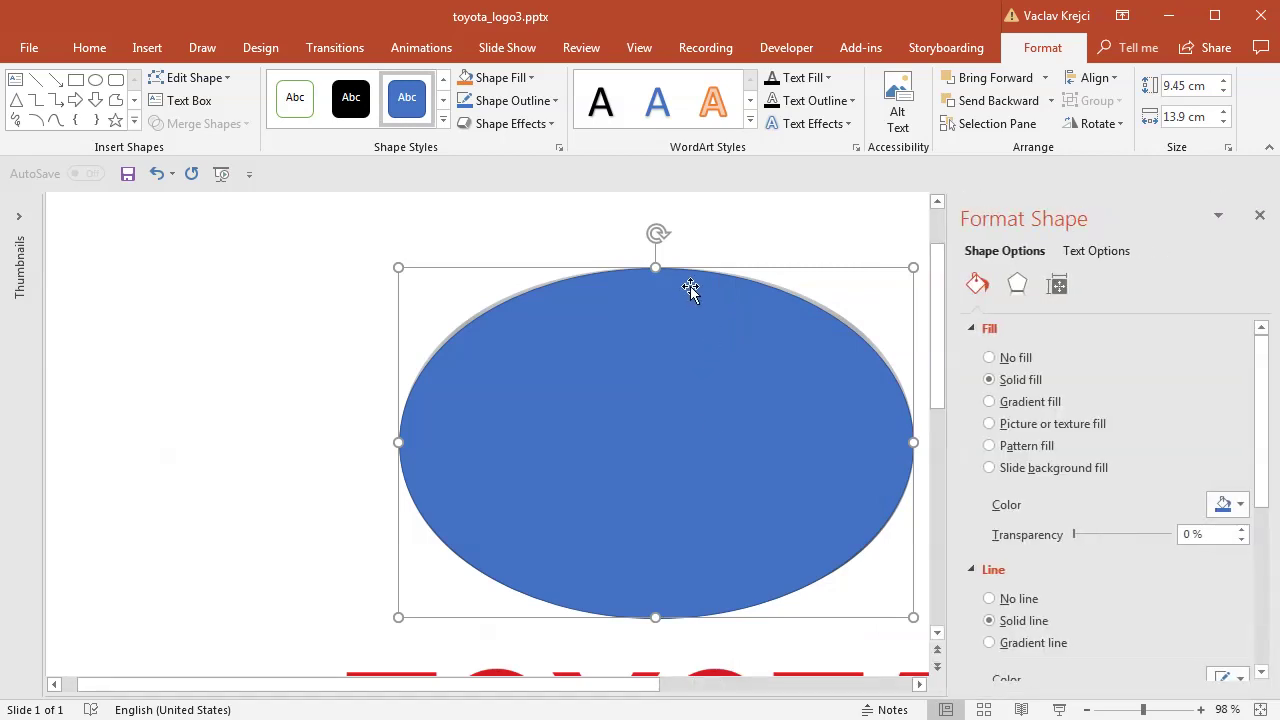
scroll(689, 286, down, 2)
right_click(676, 235)
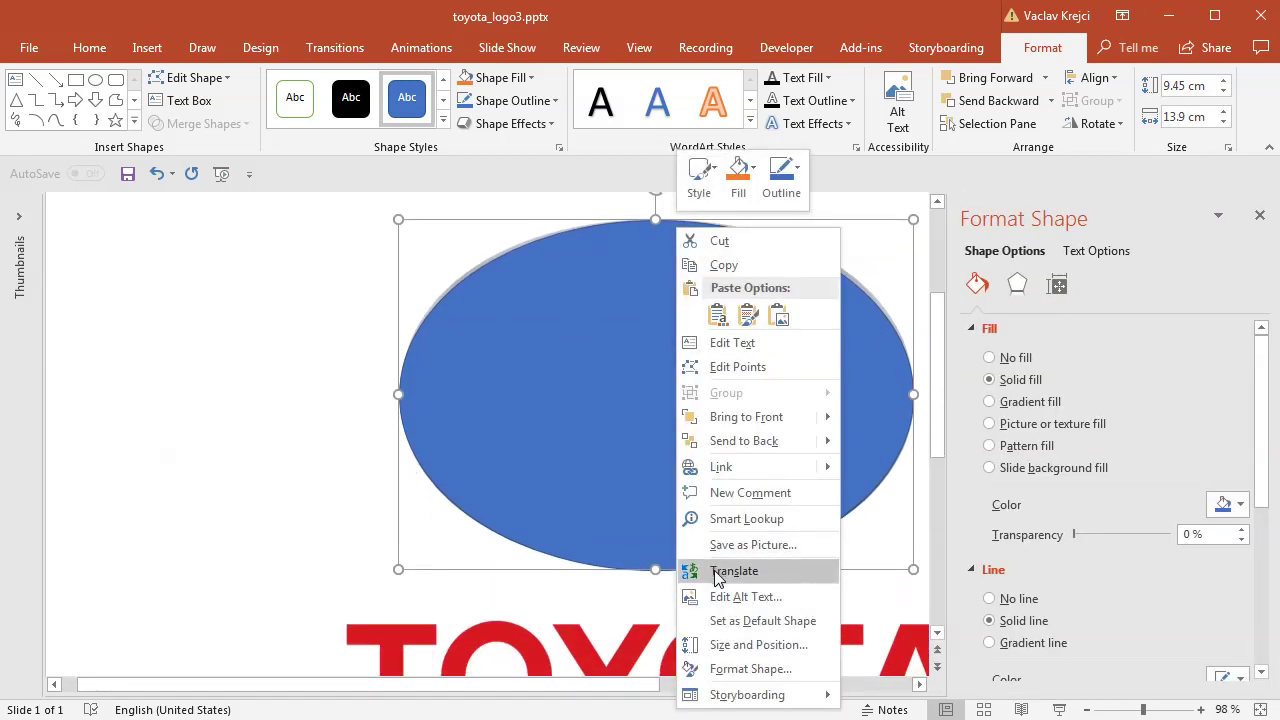
click(760, 666)
drag(1075, 533, 1129, 537)
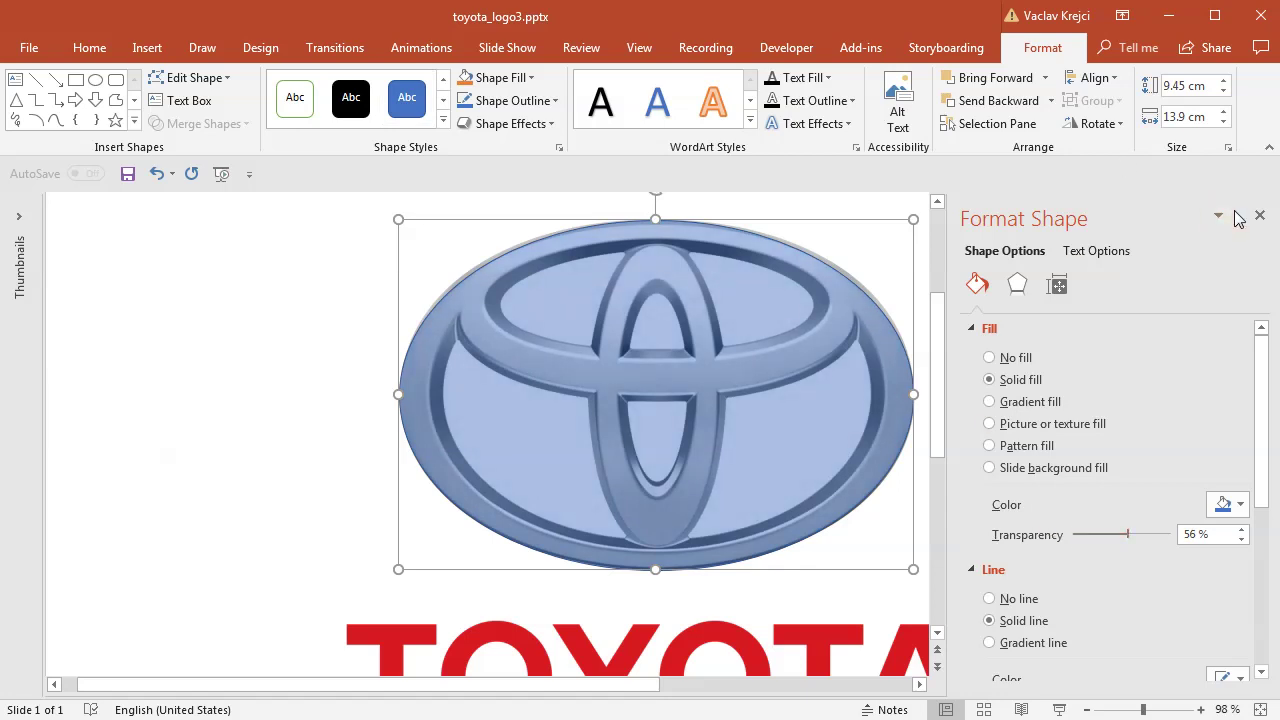
drag(648, 688, 730, 688)
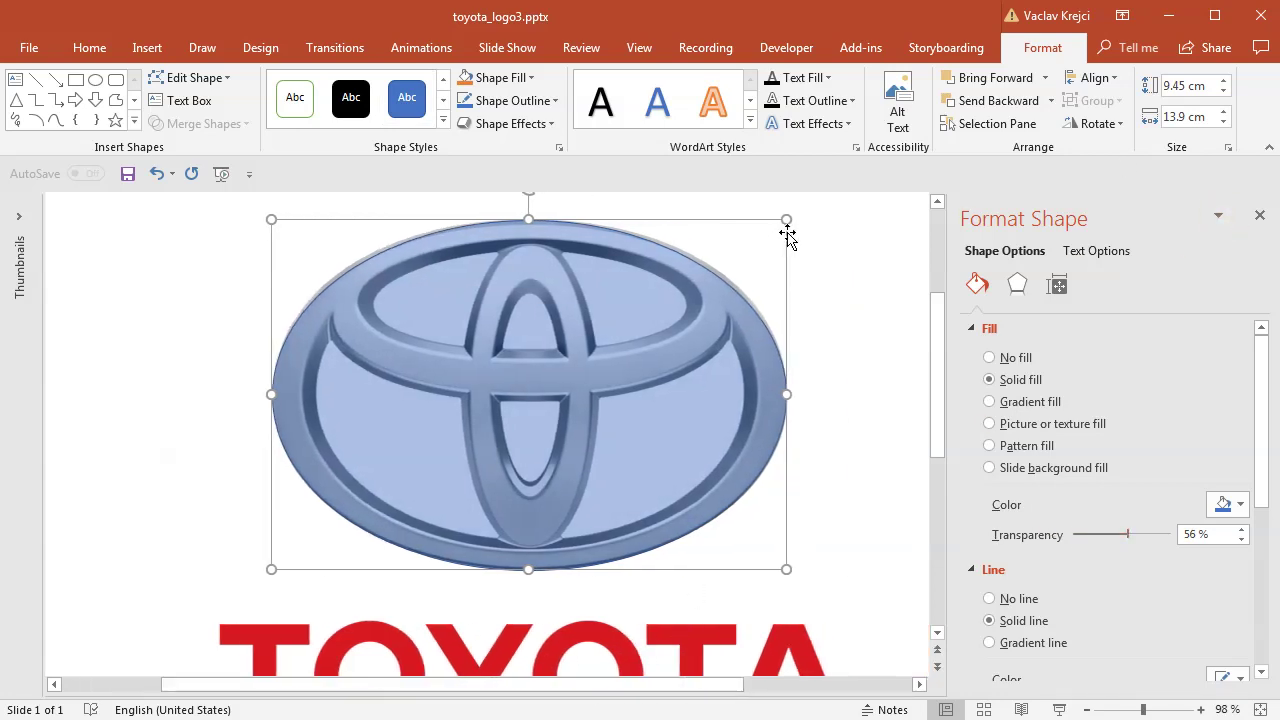
click(1258, 216)
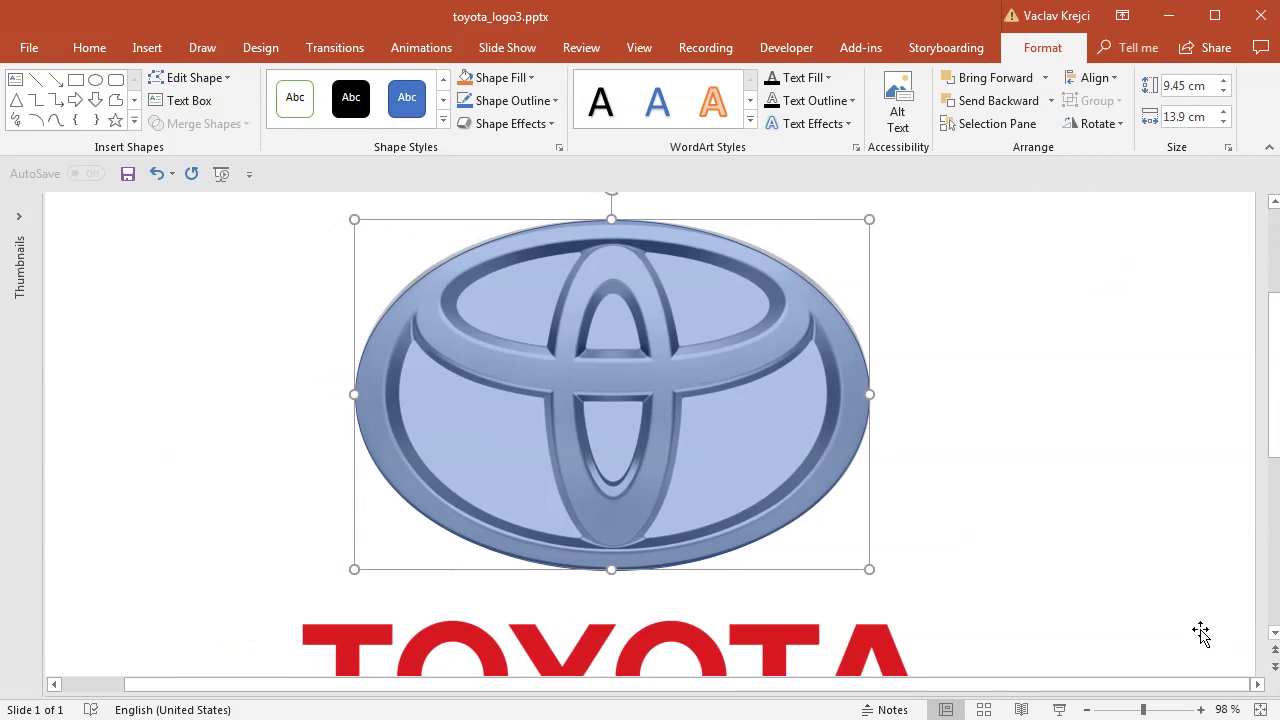
- Duplicate the outer ellipse and fit the copy to the emblem ring's inner edge, about 7.99 cm high and 11.66 cm wide
click(1202, 709)
click(1209, 709)
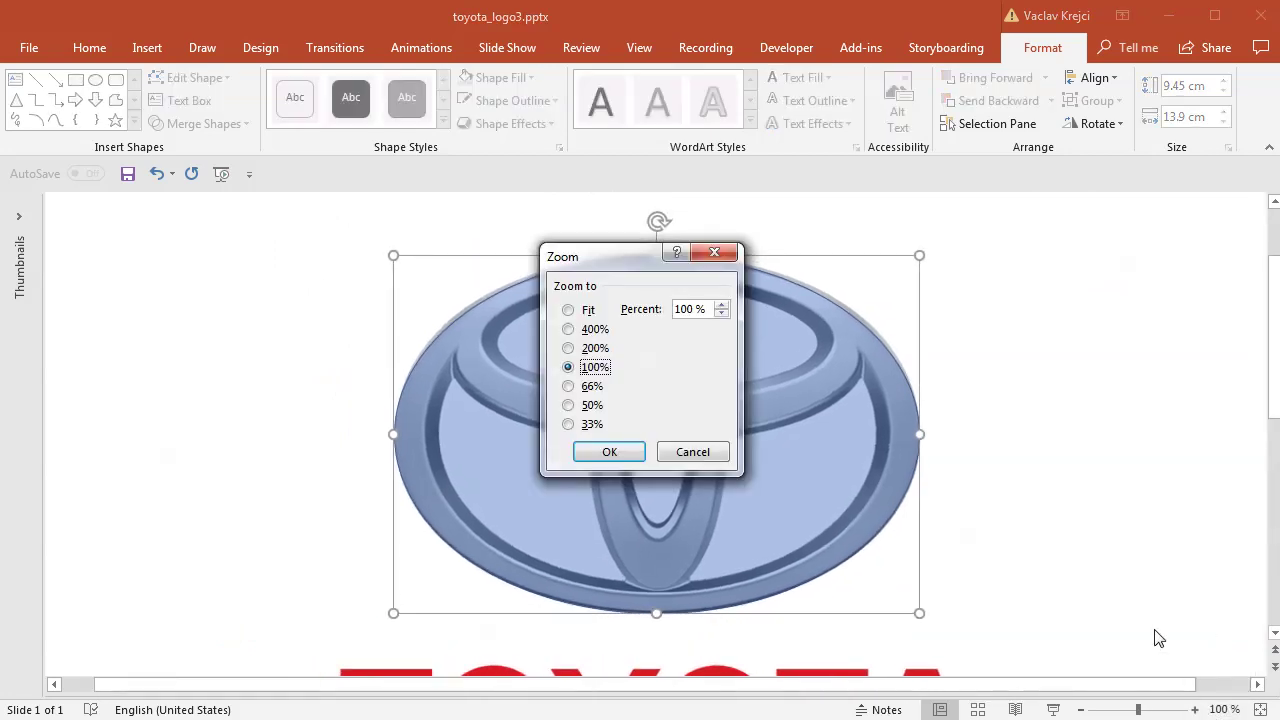
click(669, 452)
click(1194, 709)
click(1194, 709)
click(1194, 709)
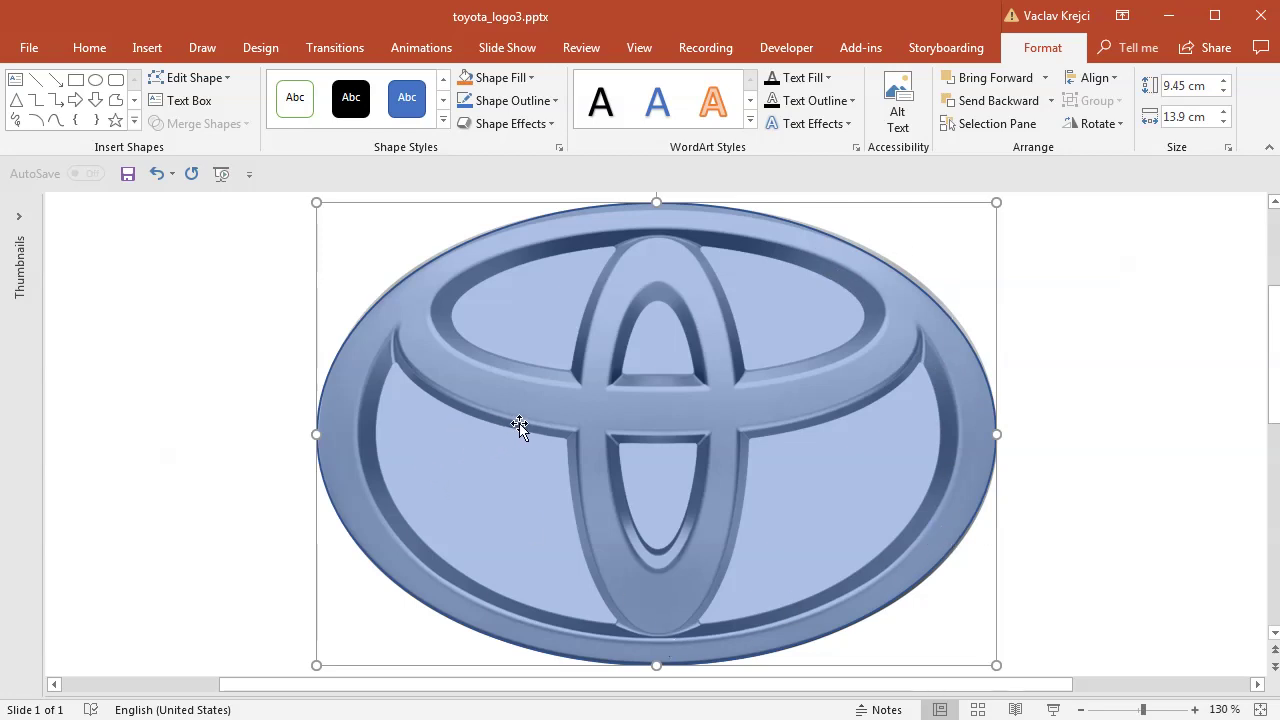
key(ctrl+v)
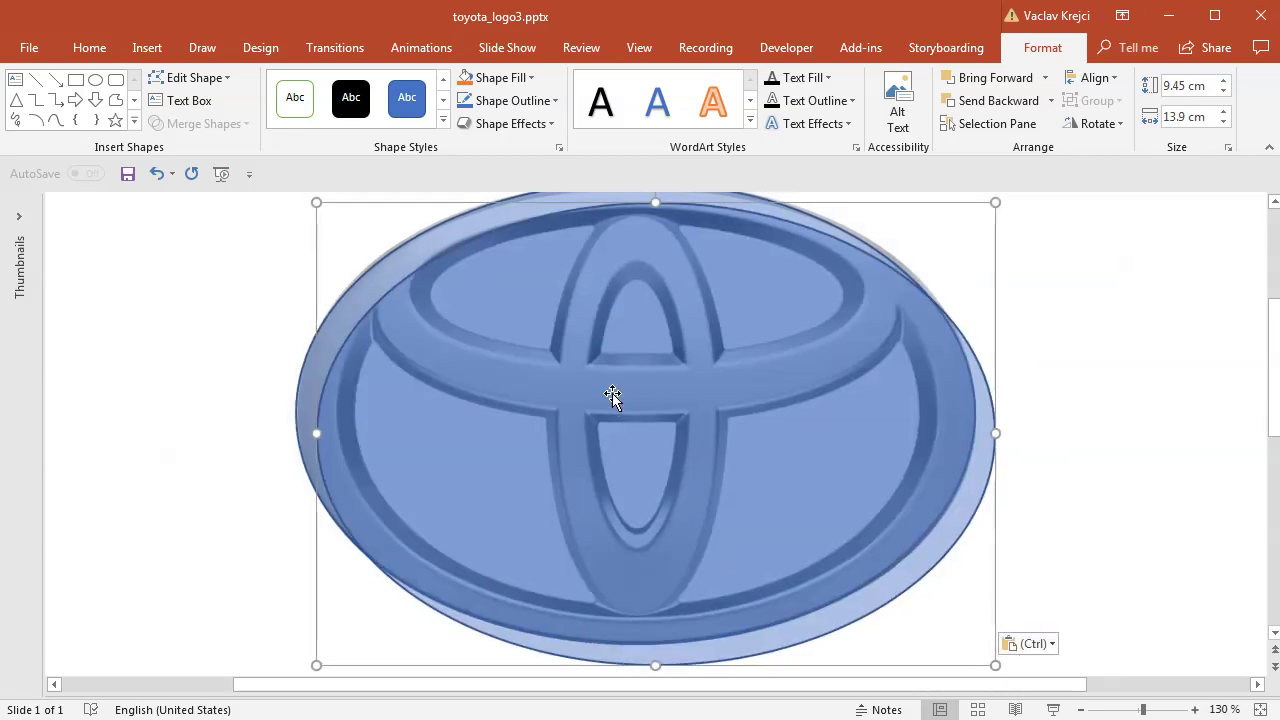
drag(990, 663, 923, 607)
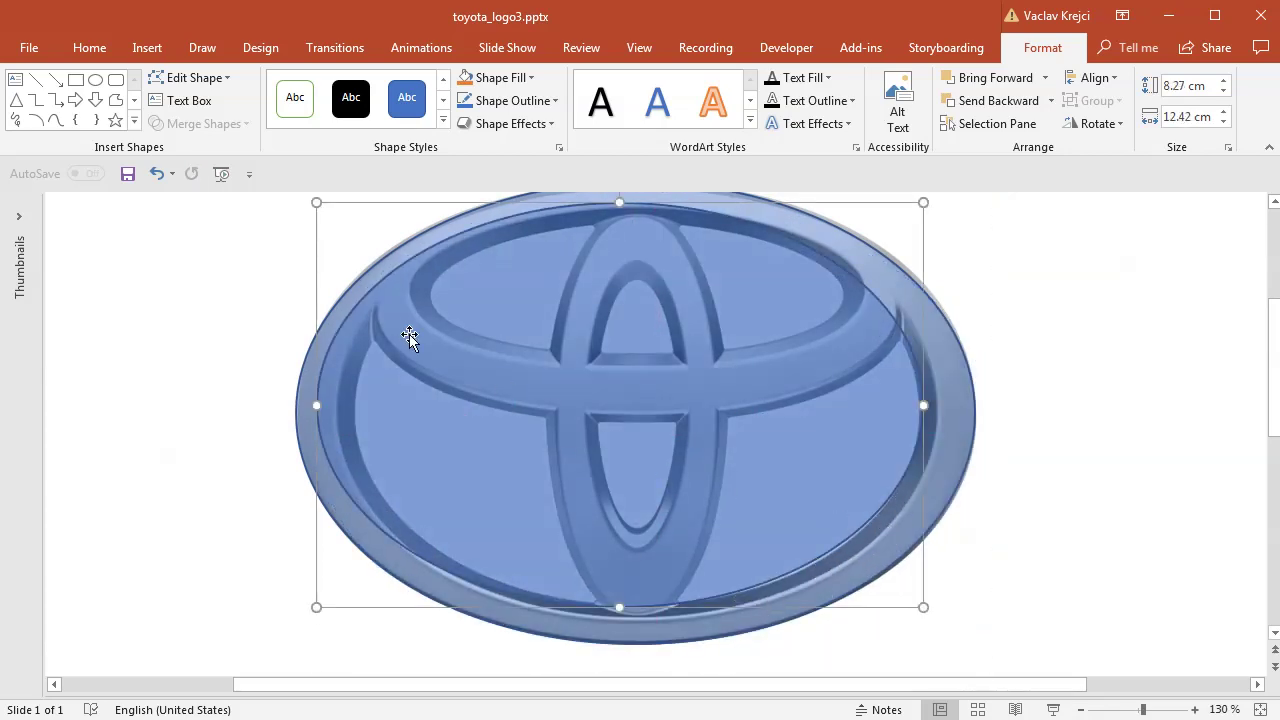
click(316, 209)
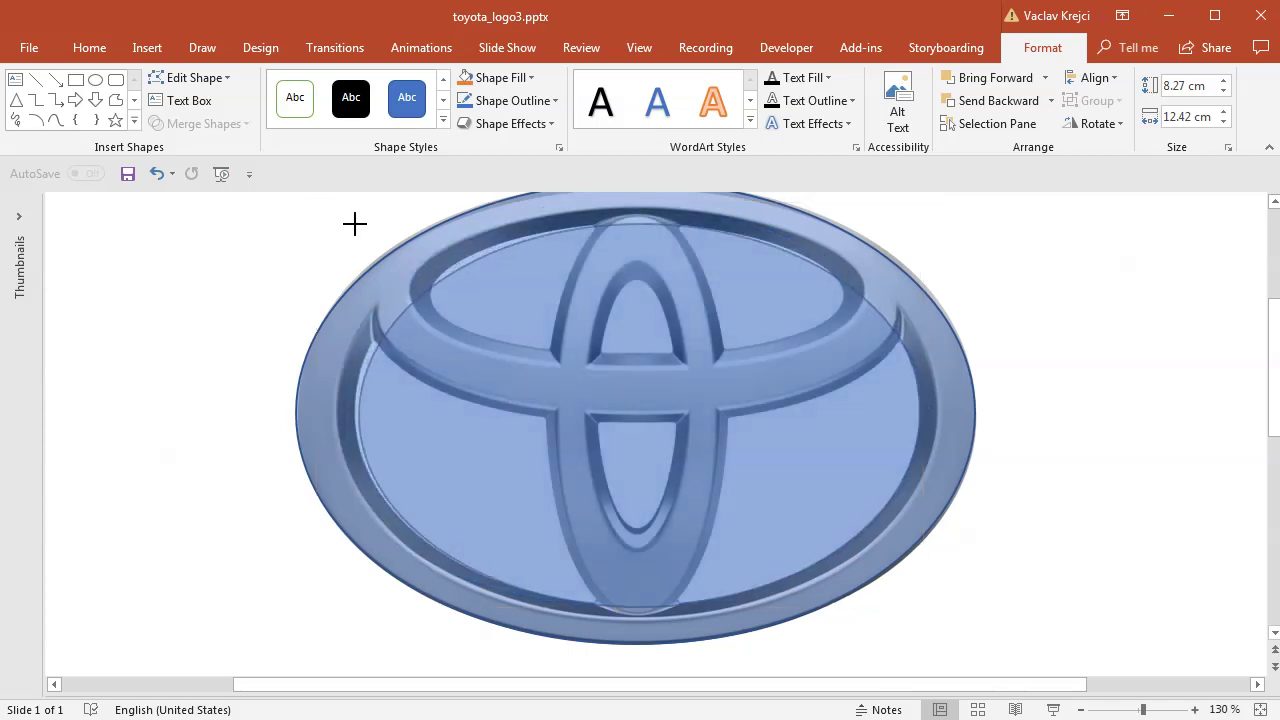
drag(353, 216, 923, 607)
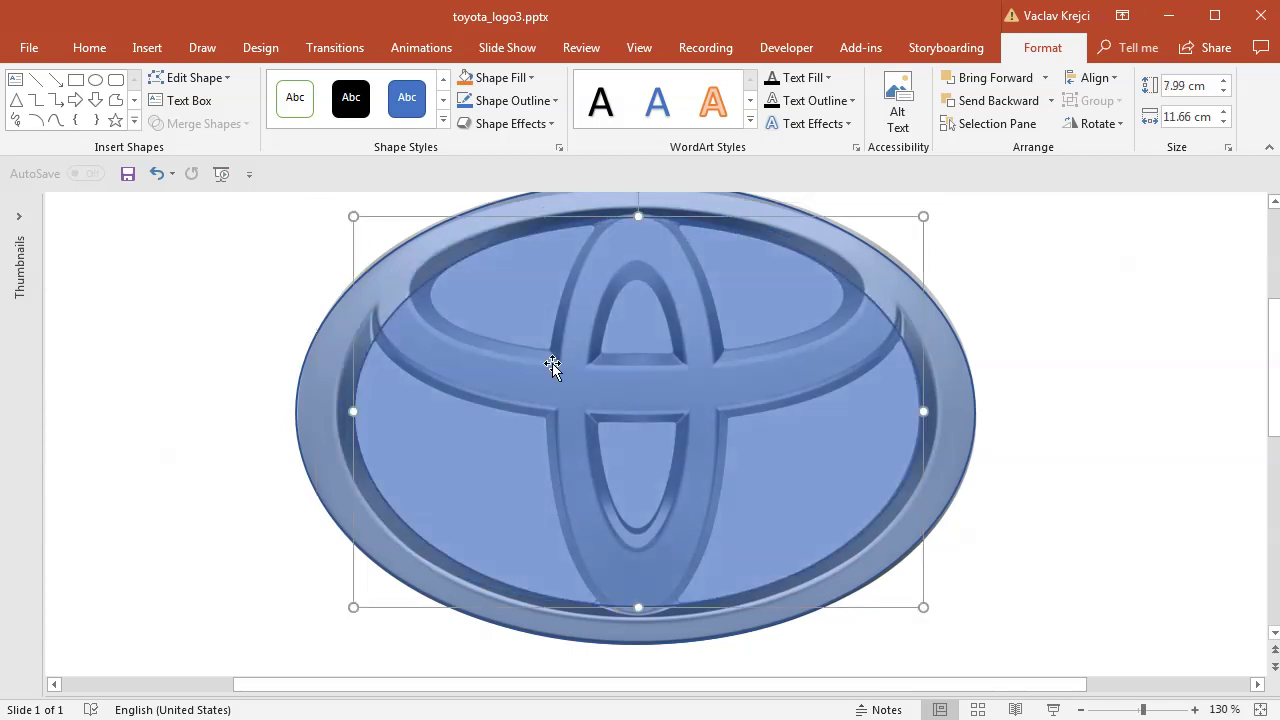
- Duplicate the ring's inner ellipse and reshape the copy over the emblem's vertical oval, about 8.56 cm high and 3.79 cm wide
key(ctrl+c)
key(ctrl+v)
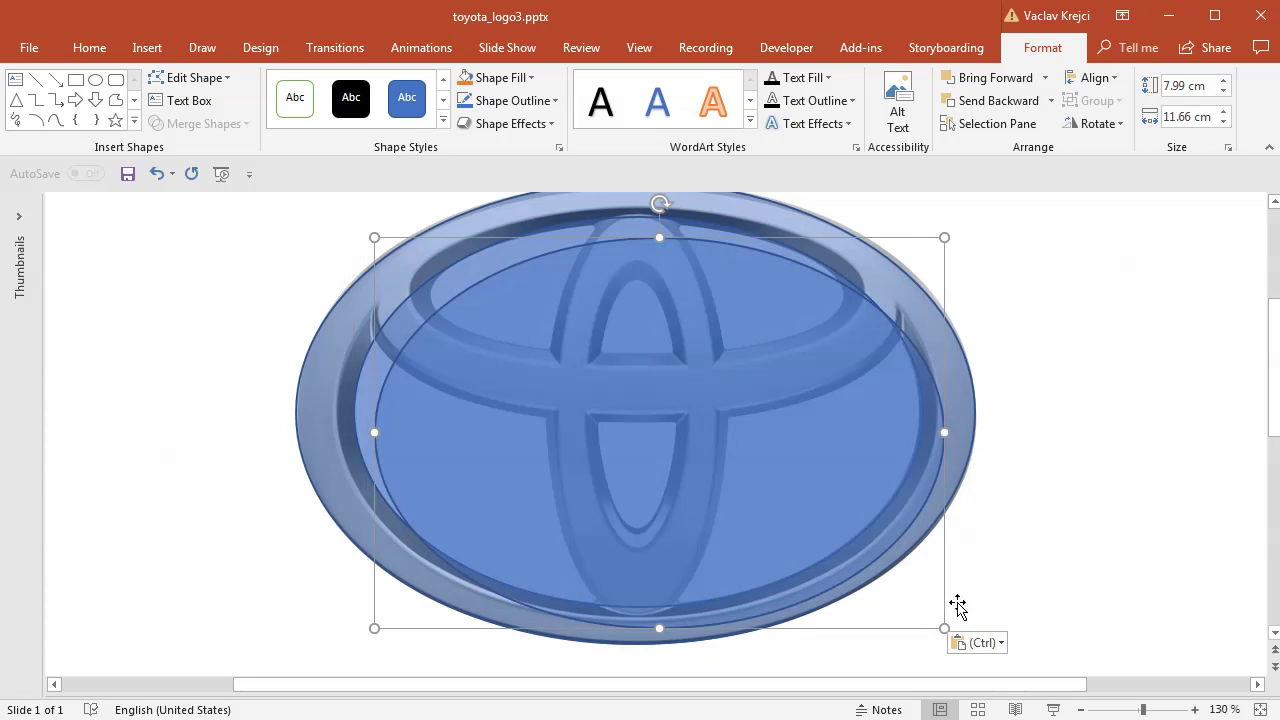
drag(942, 627, 620, 611)
drag(509, 429, 643, 371)
drag(780, 582, 730, 623)
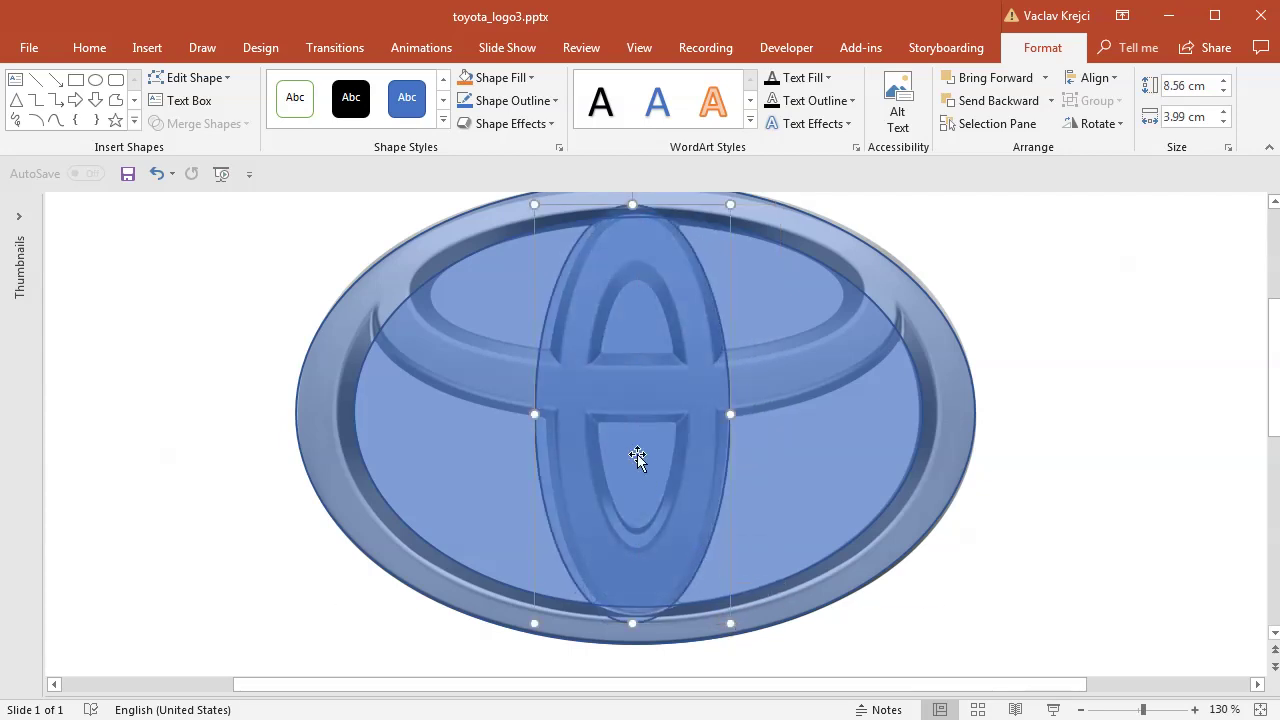
drag(538, 414, 546, 414)
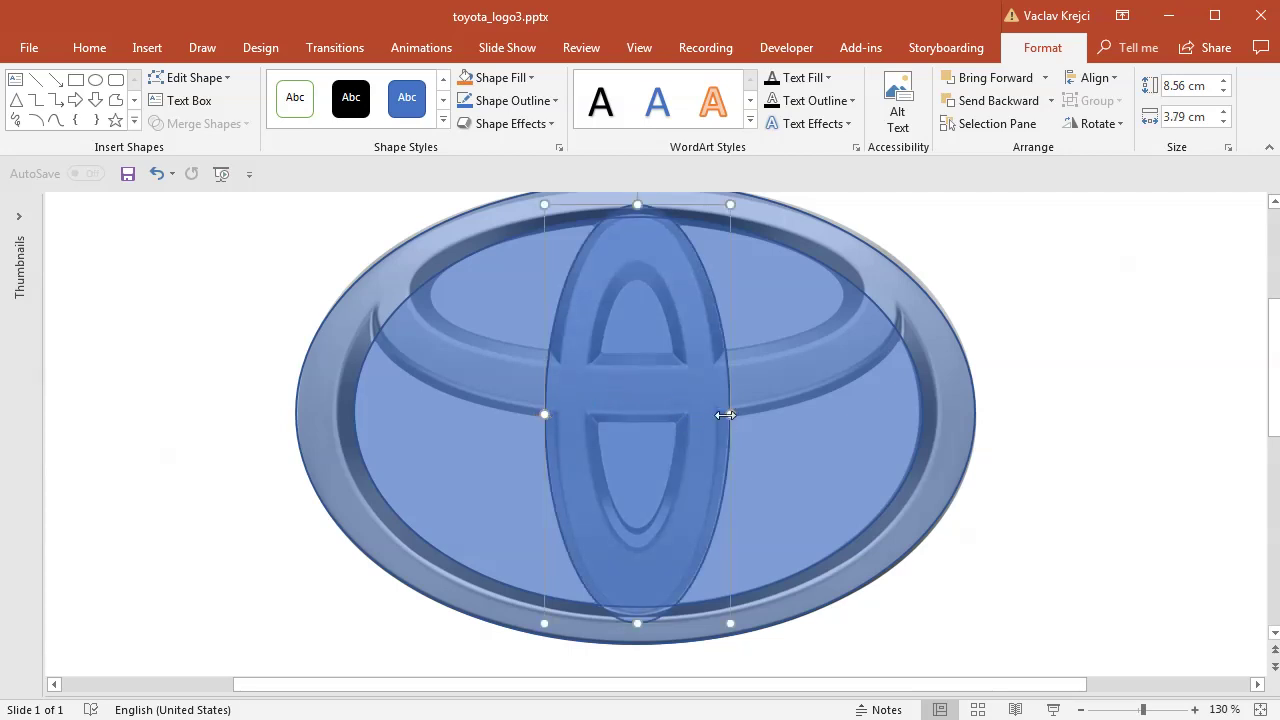
- Duplicate the vertical ellipse and shrink the copy to the oval's inner opening, about 5.12 cm high and 1.6 cm wide
key(ctrl+d)
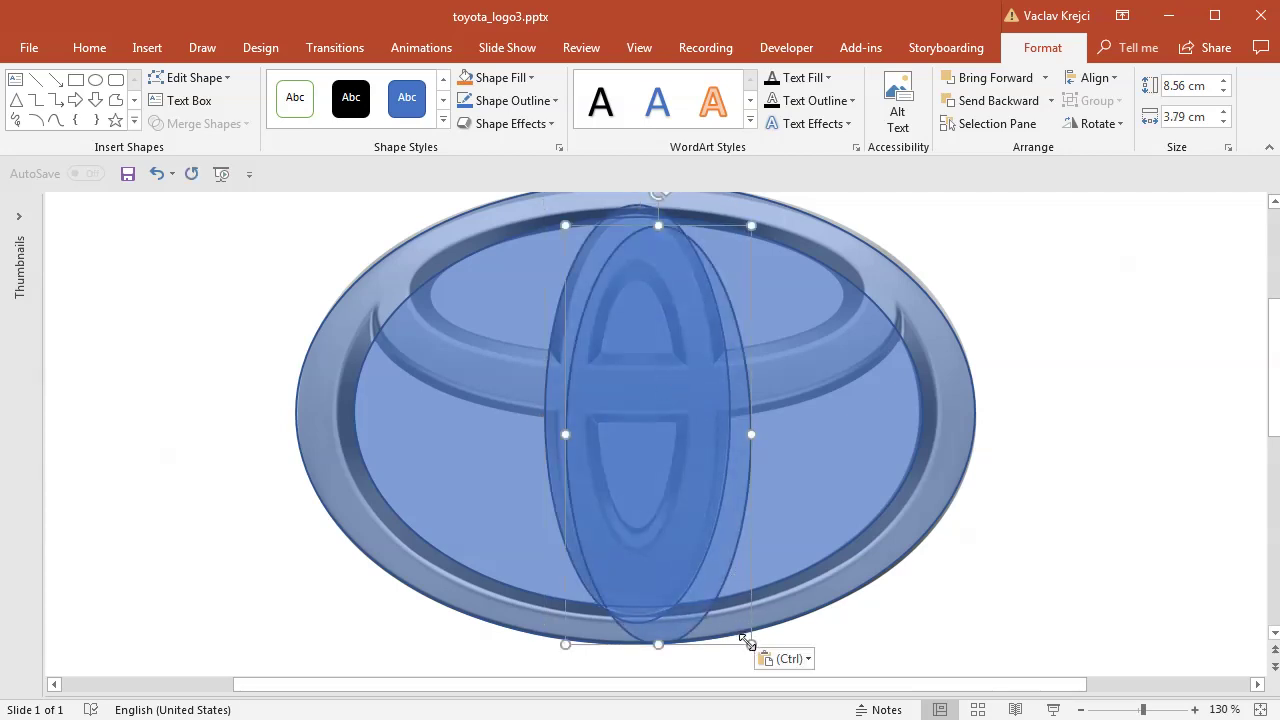
drag(745, 640, 636, 416)
drag(613, 323, 653, 373)
drag(640, 464, 648, 529)
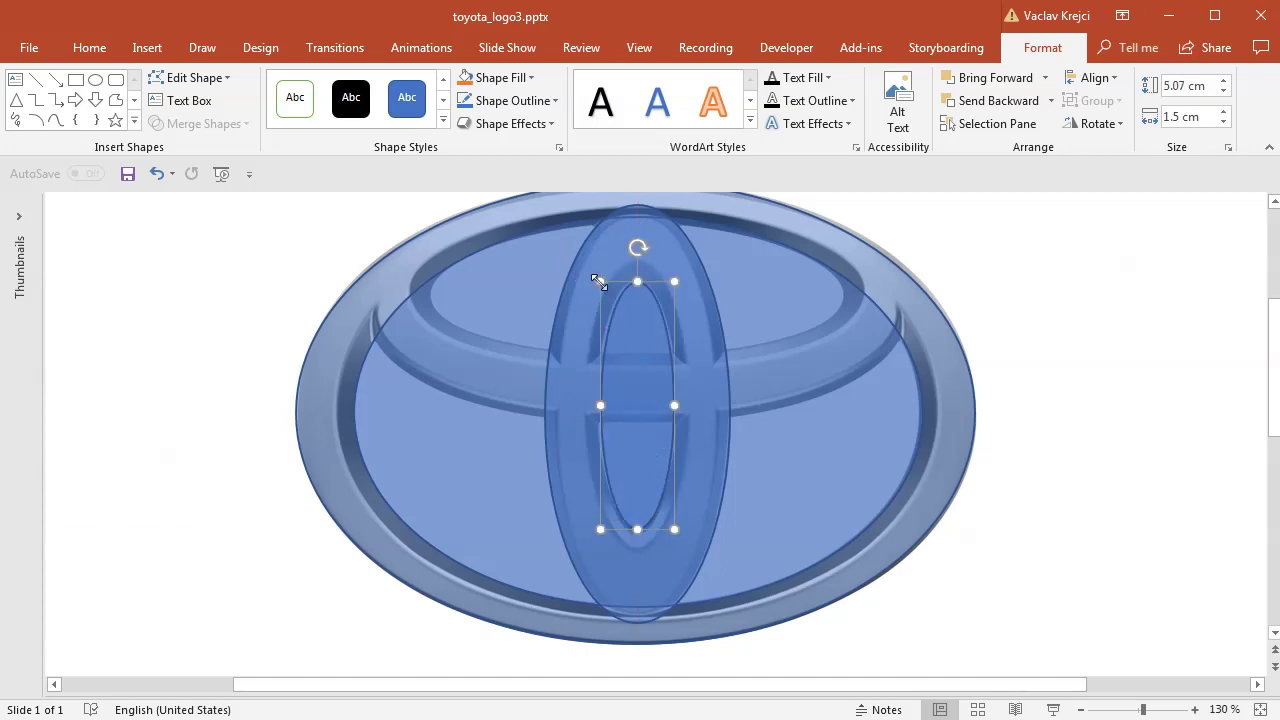
mouse_move(598, 282)
mouse_down()
mouse_move(590, 272)
mouse_move(597, 282)
mouse_up()
drag(663, 403, 677, 398)
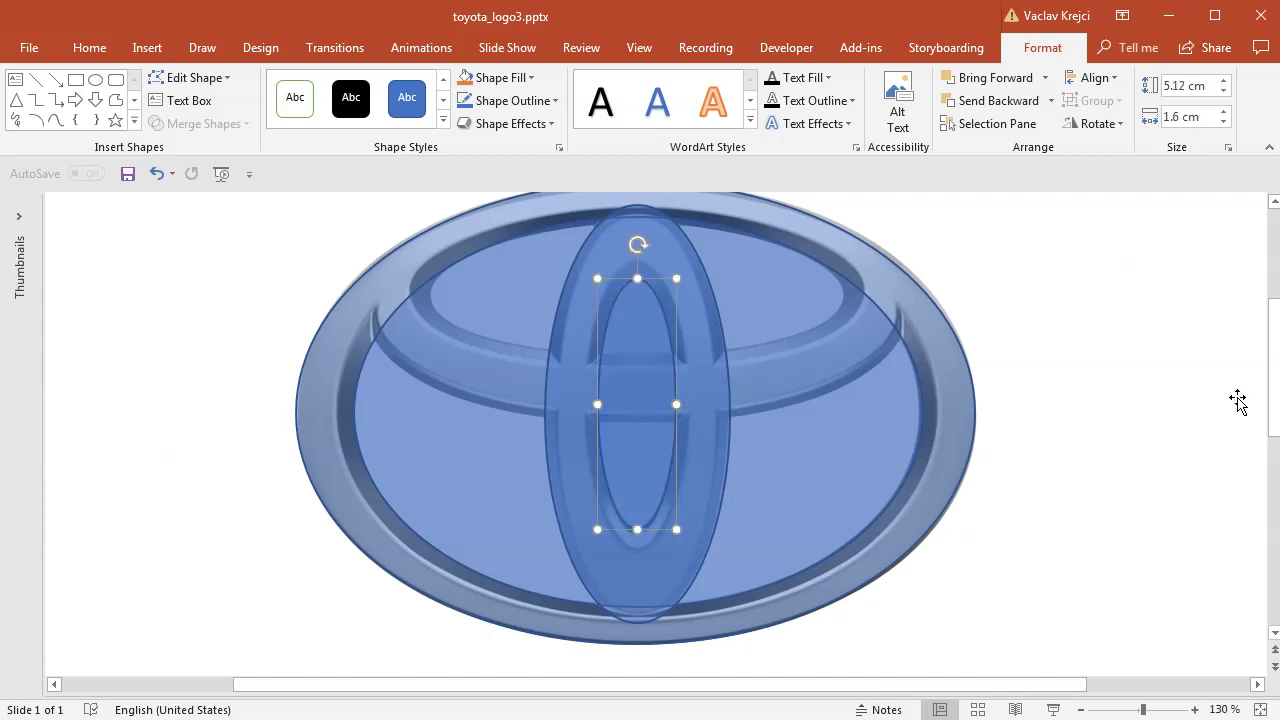
- Duplicate the small vertical ellipse and stretch the copy over the emblem's upper horizontal oval, about 4.72 cm high and 10.07 cm wide
drag(1268, 363, 1251, 337)
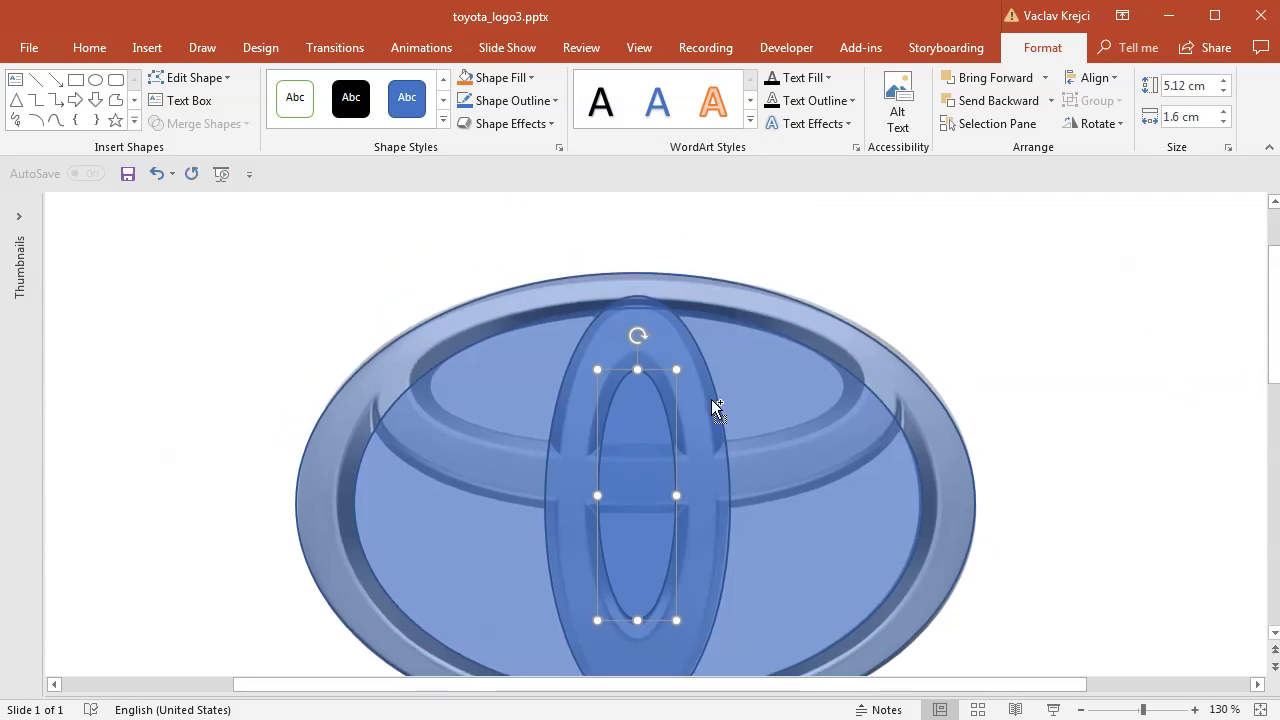
key(ctrl+v)
drag(686, 451, 478, 285)
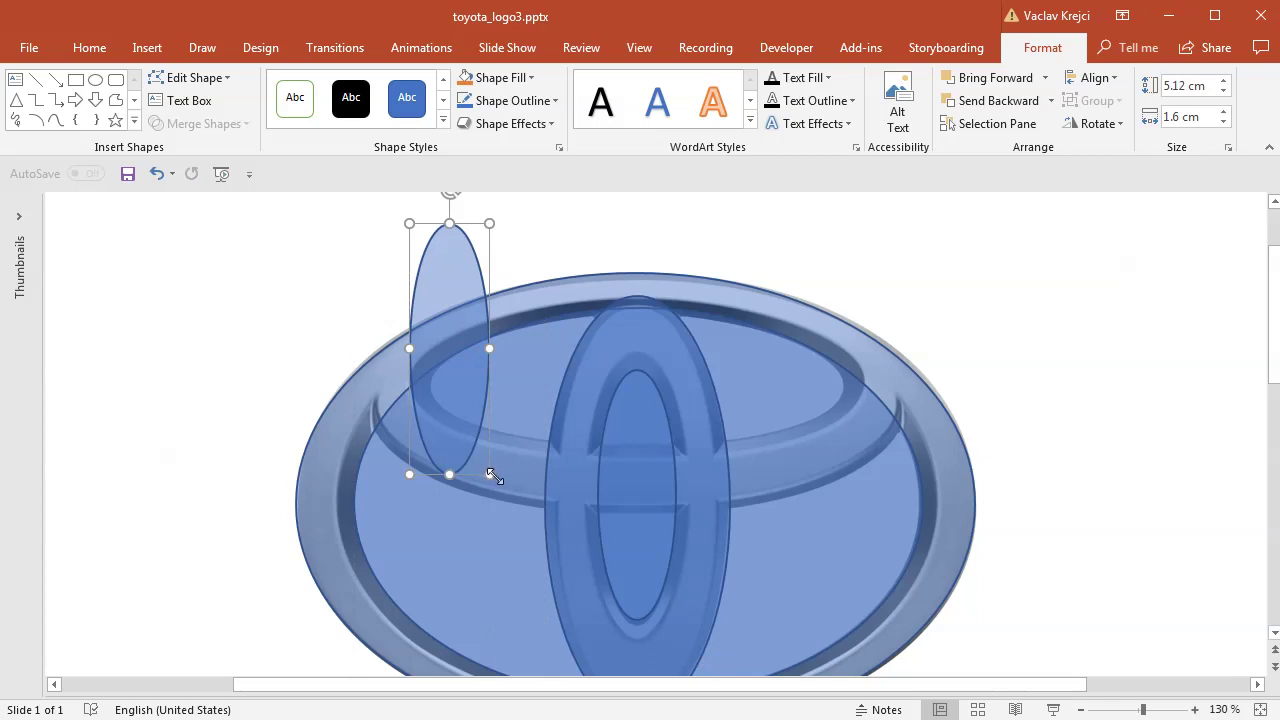
drag(489, 474, 905, 450)
drag(874, 326, 862, 376)
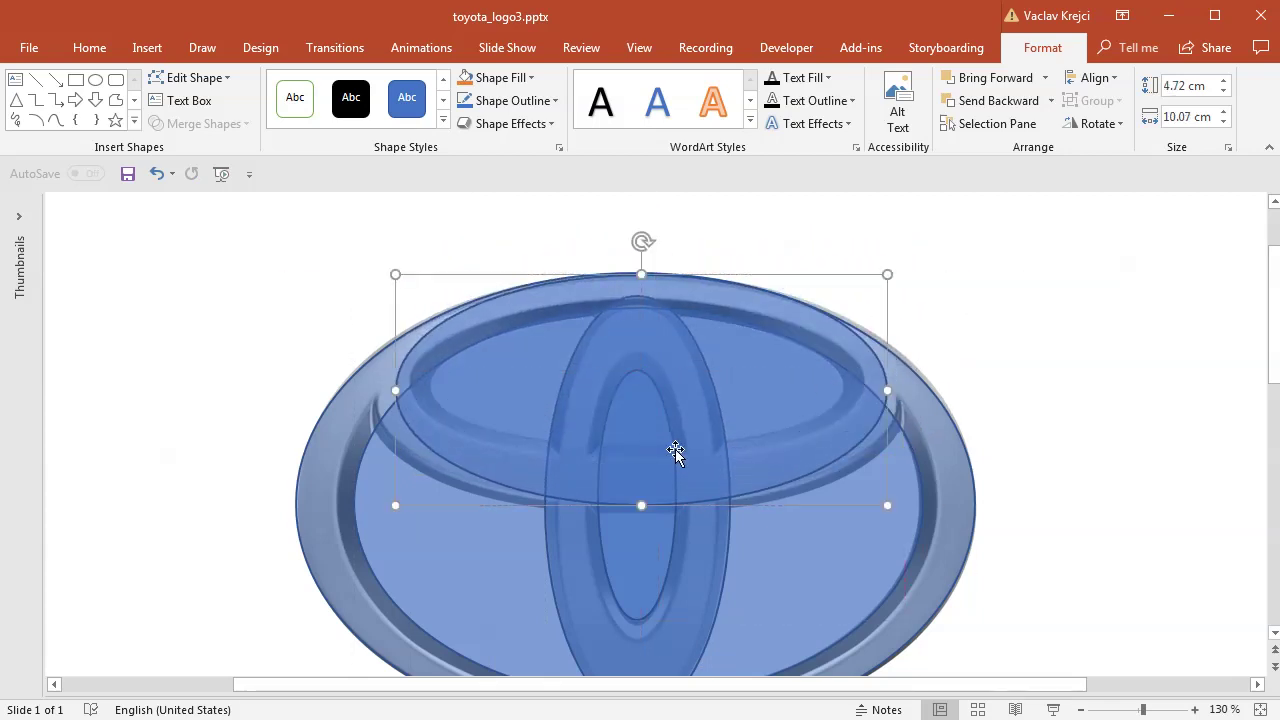
- Enlarge the horizontal ellipse to about 4.87 cm high and 11.04 cm wide and nudge it into alignment with the oval's outer edge
key(Escape)
click(640, 511)
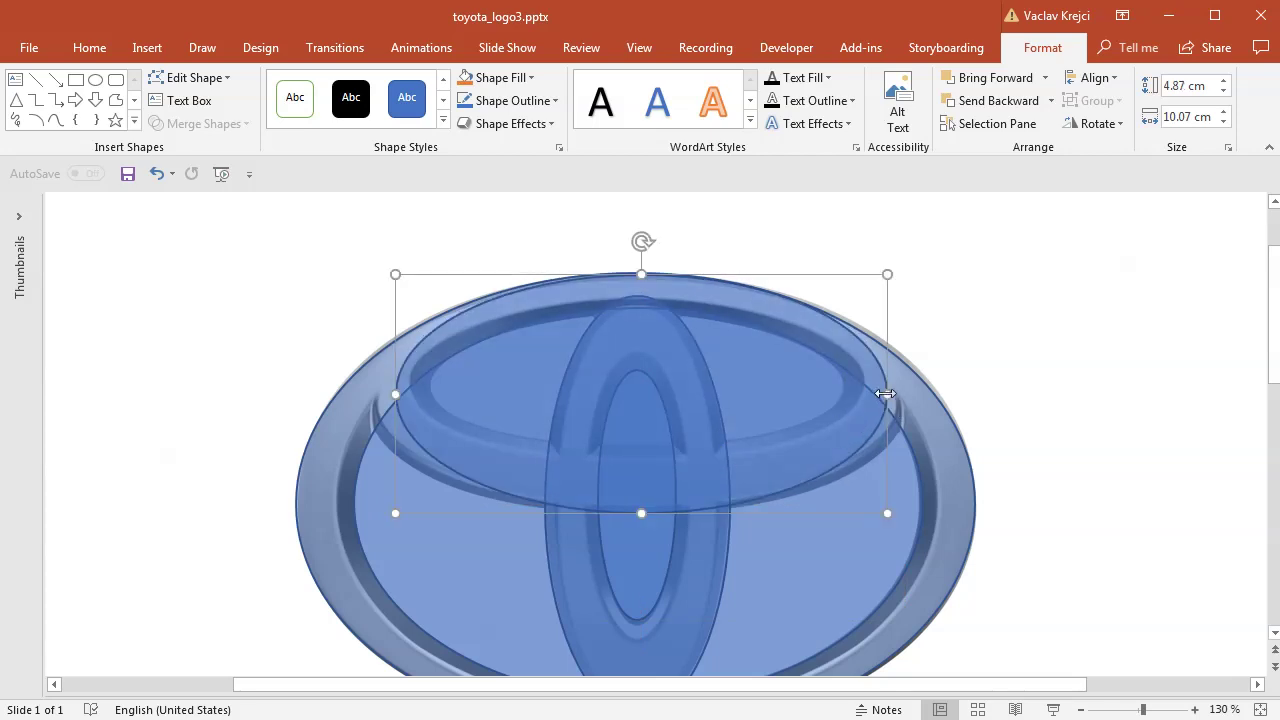
drag(887, 394, 910, 392)
key(Left)
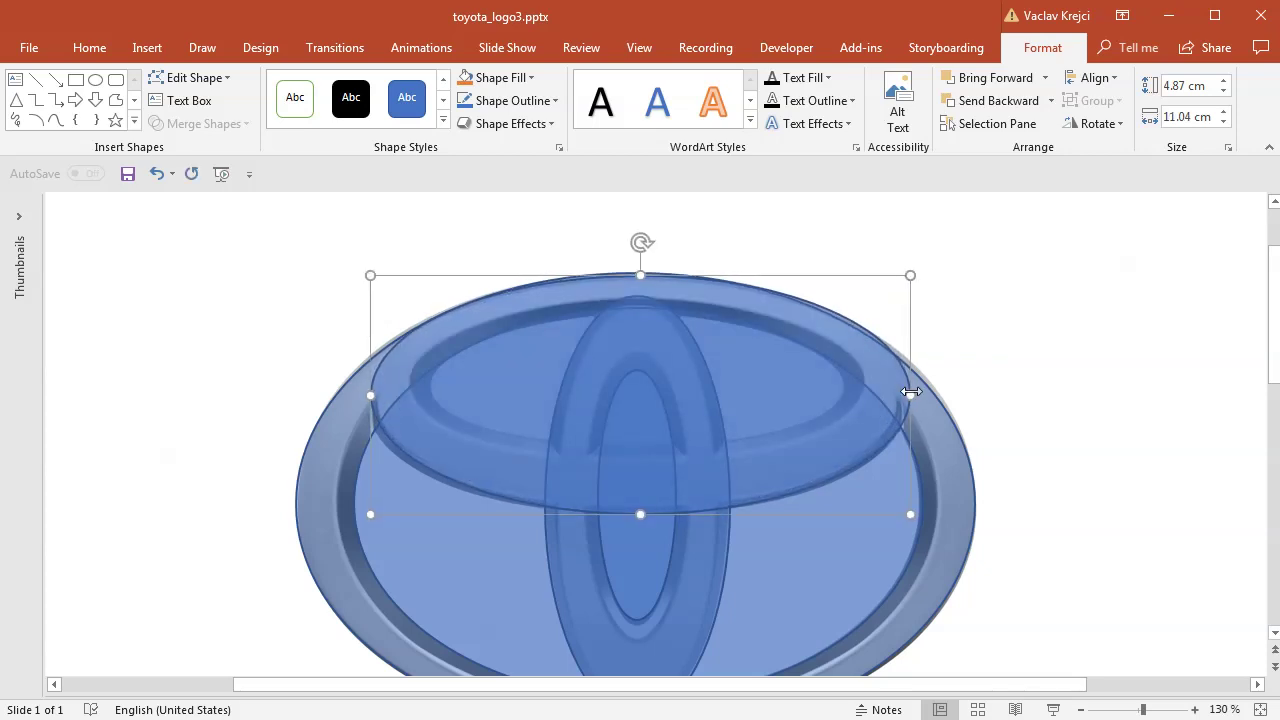
key(Down)
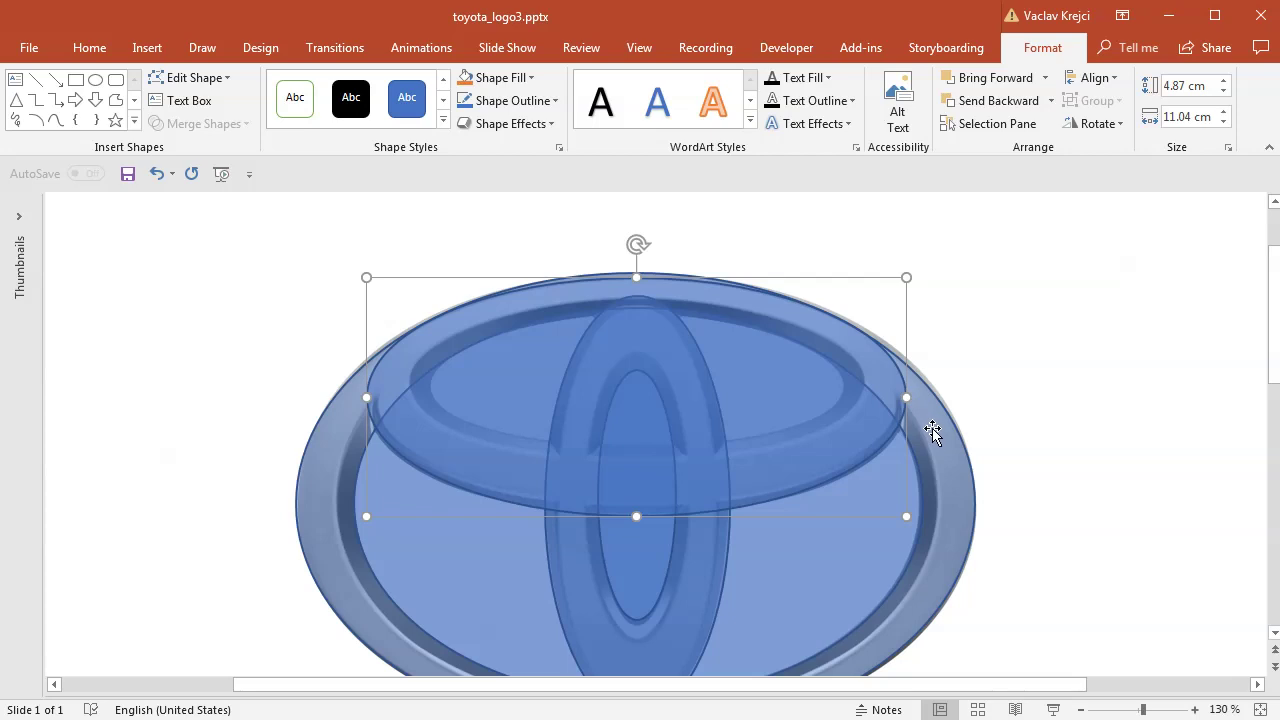
key(Down)
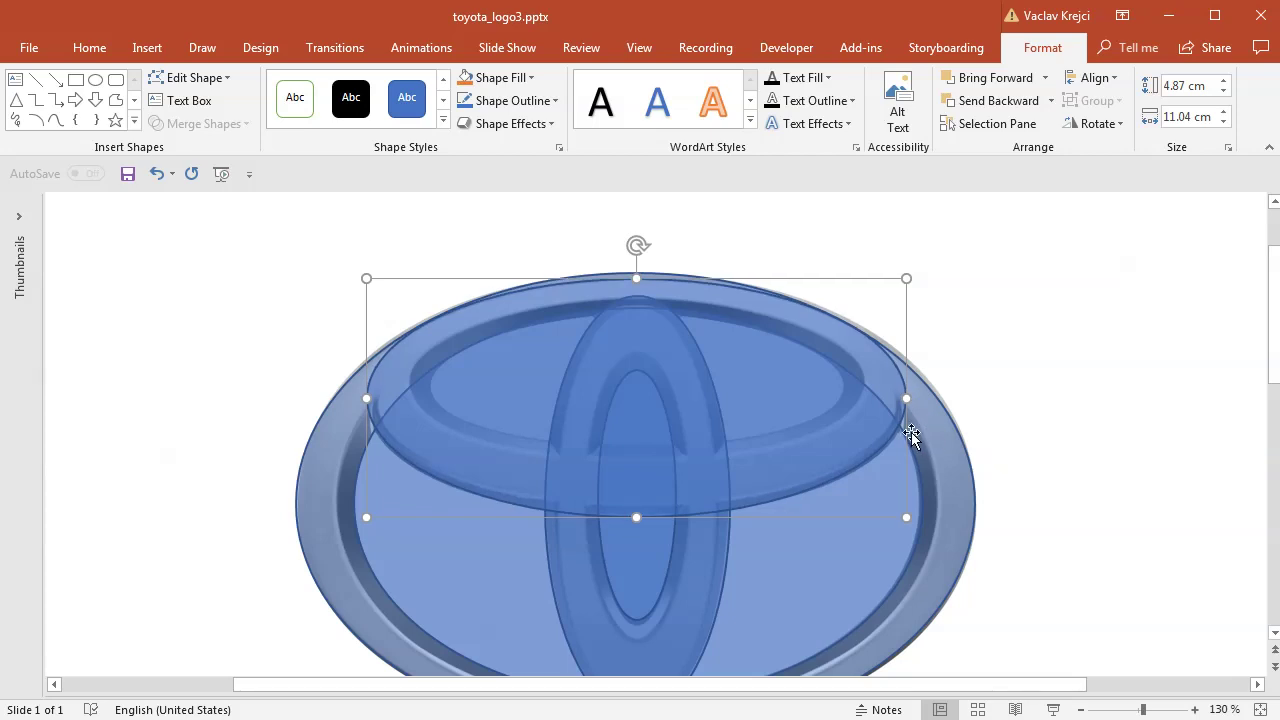
- Duplicate the horizontal ellipse and fit the copy to the oval's inner opening, about 2.63 cm high and 8.36 cm wide
key(ctrl+v)
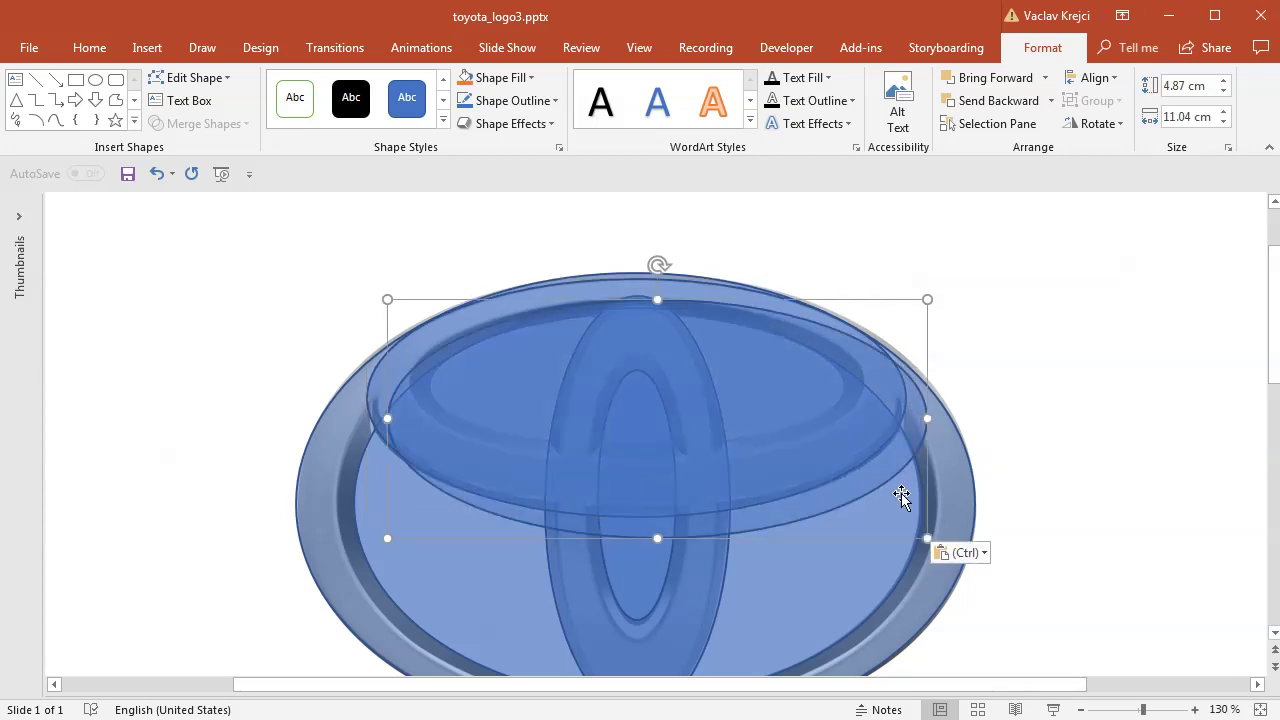
drag(927, 538, 729, 423)
drag(523, 377, 571, 391)
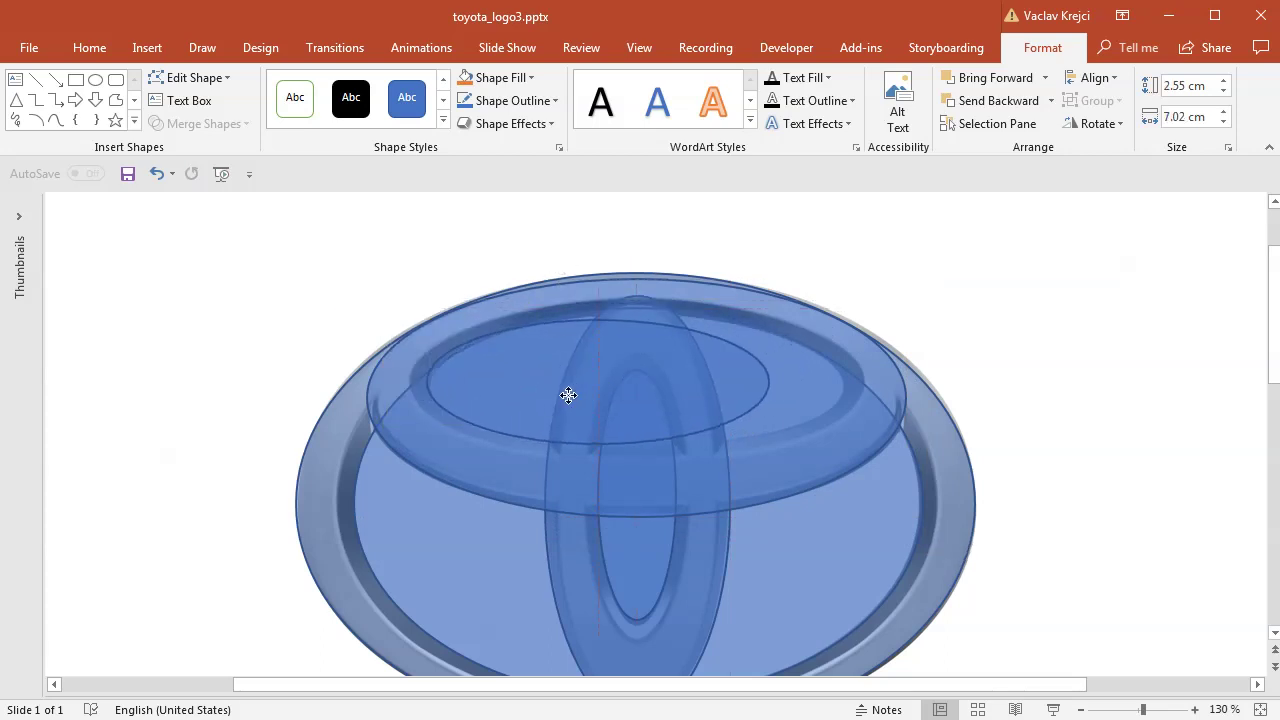
drag(780, 380, 843, 382)
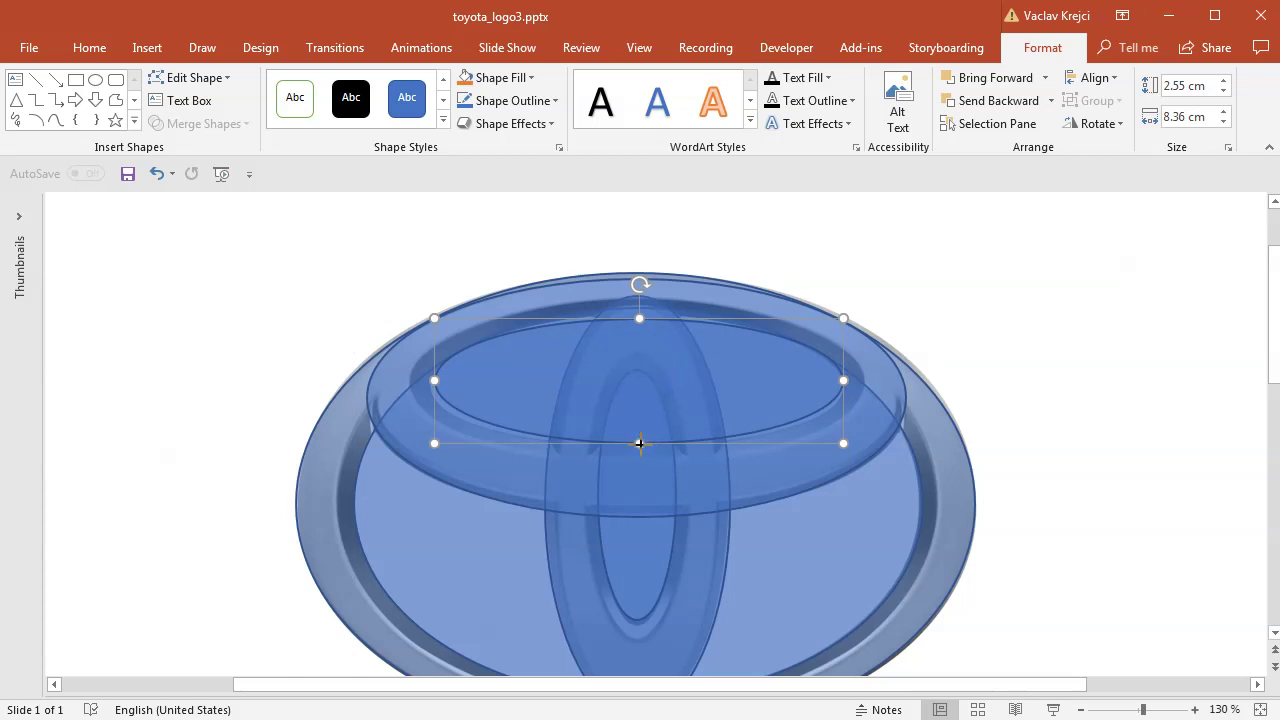
drag(640, 443, 639, 447)
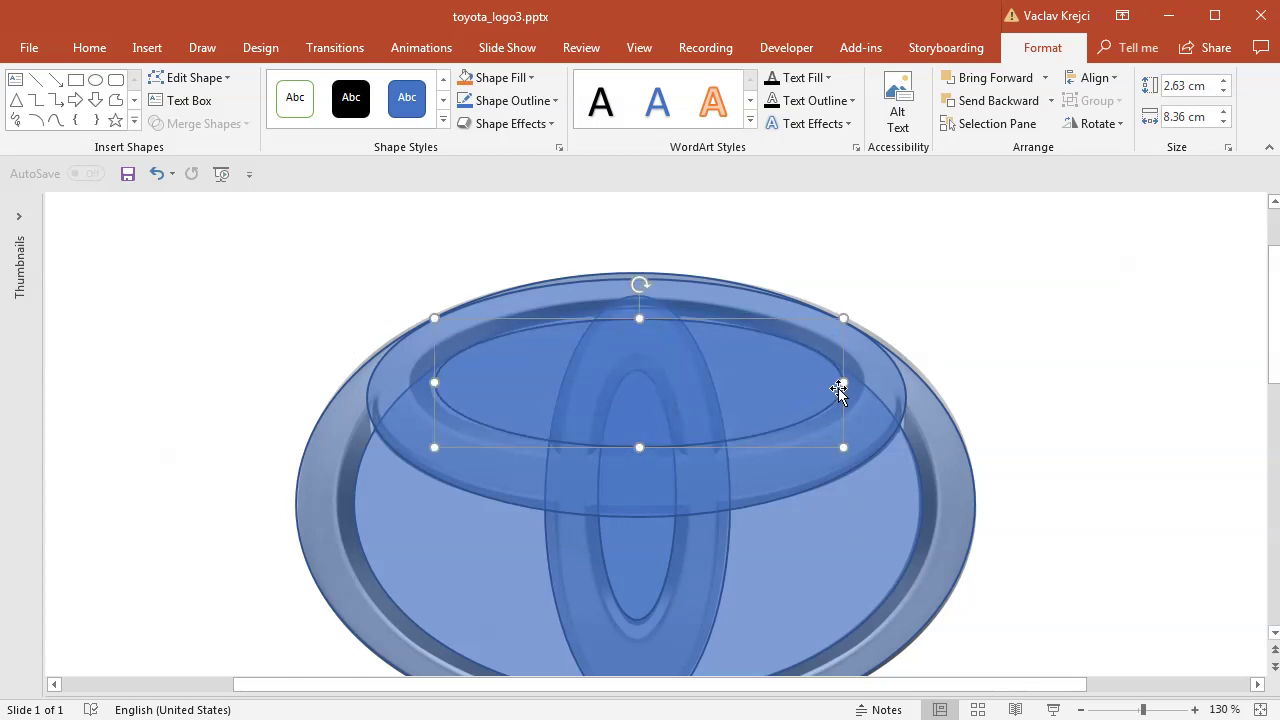
- Nudge the inner horizontal ellipse into alignment with the oval's opening and open the Selection pane
drag(845, 383, 843, 382)
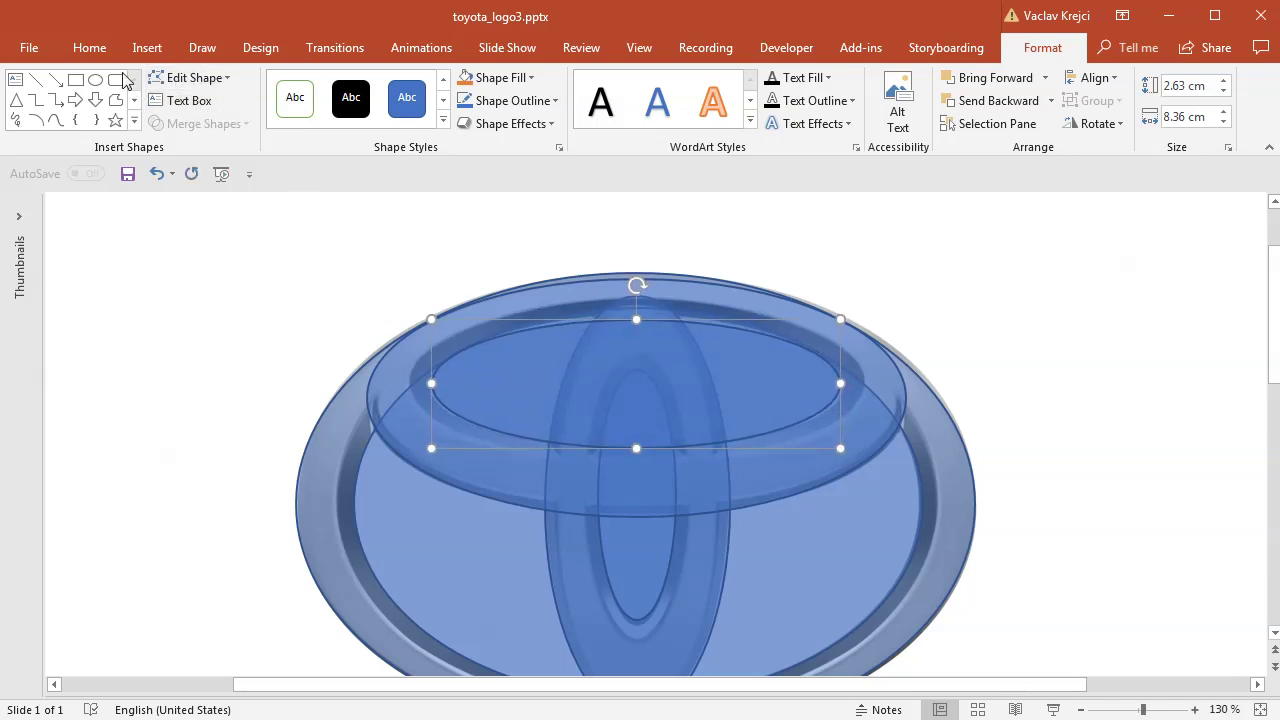
click(92, 48)
click(1177, 123)
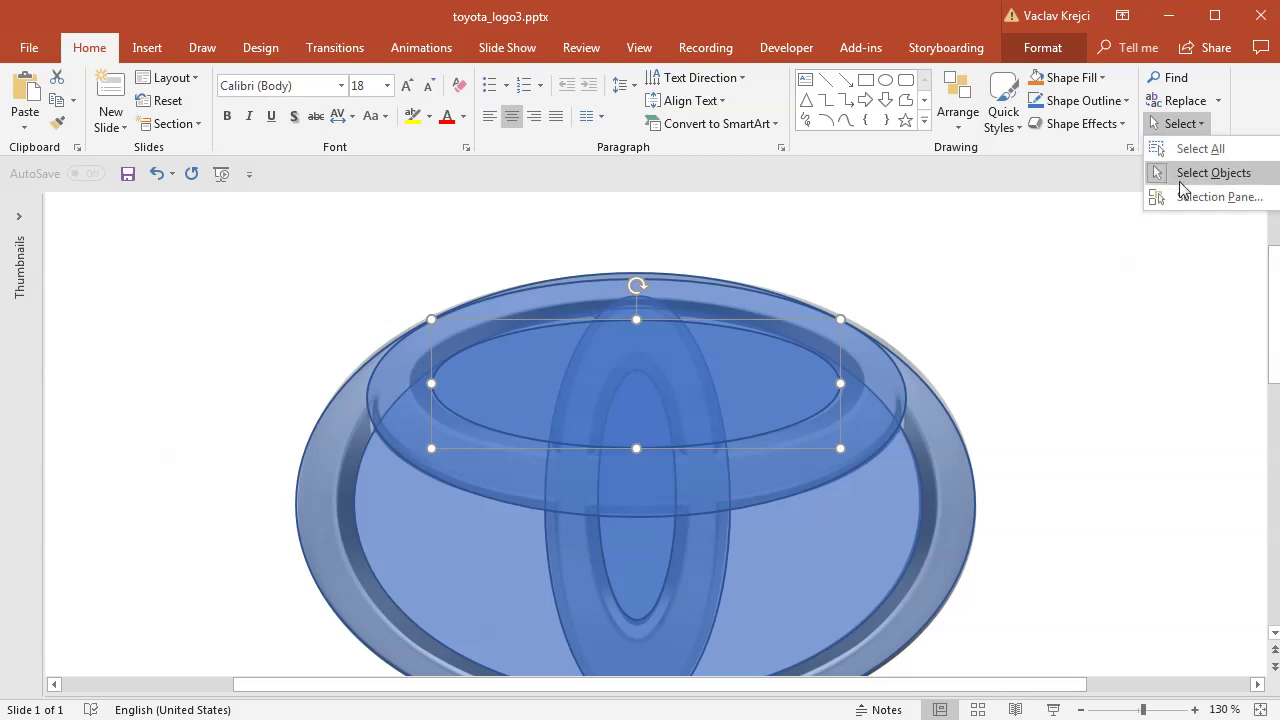
click(1185, 196)
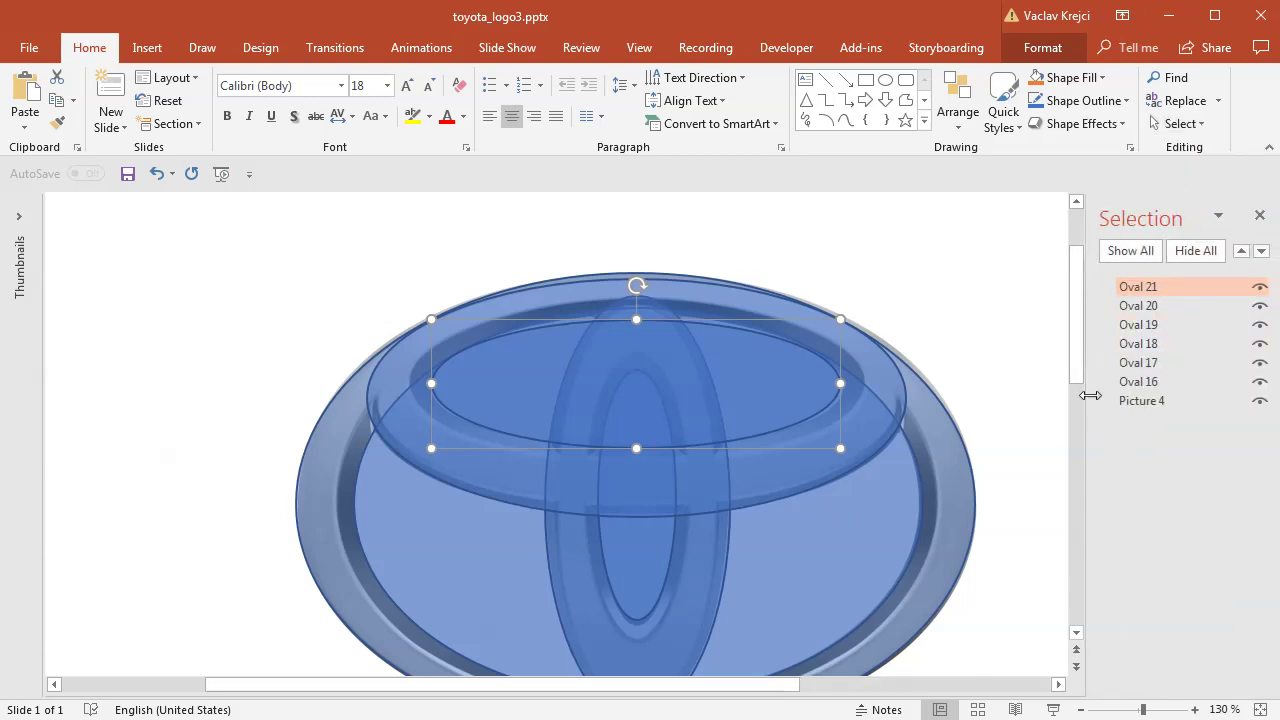
- Hide the reference picture and all six ovals on the slide
scroll(1080, 402, down, 1)
click(1260, 400)
click(1260, 381)
click(1260, 362)
click(1260, 343)
click(1260, 326)
click(1260, 305)
click(1260, 286)
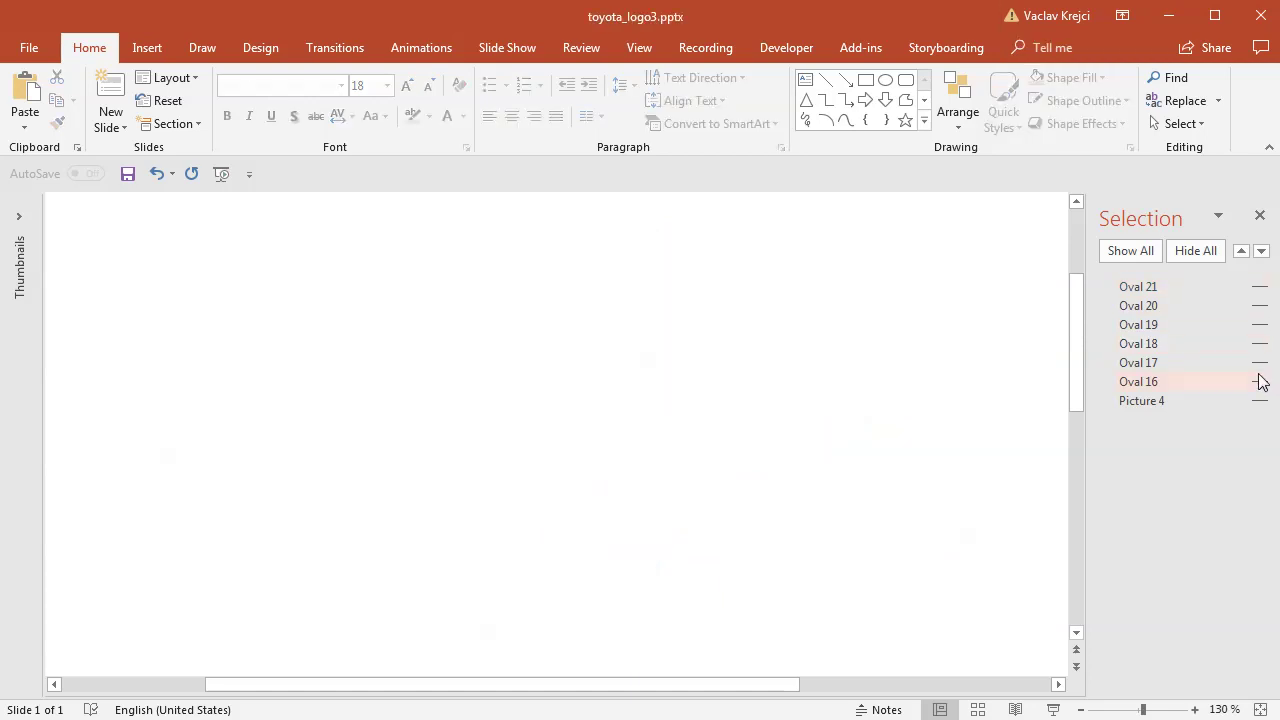
- Show the two large outer ovals, Oval 16 and Oval 17, and subtract the inner one from the outer one
click(1260, 381)
click(1260, 363)
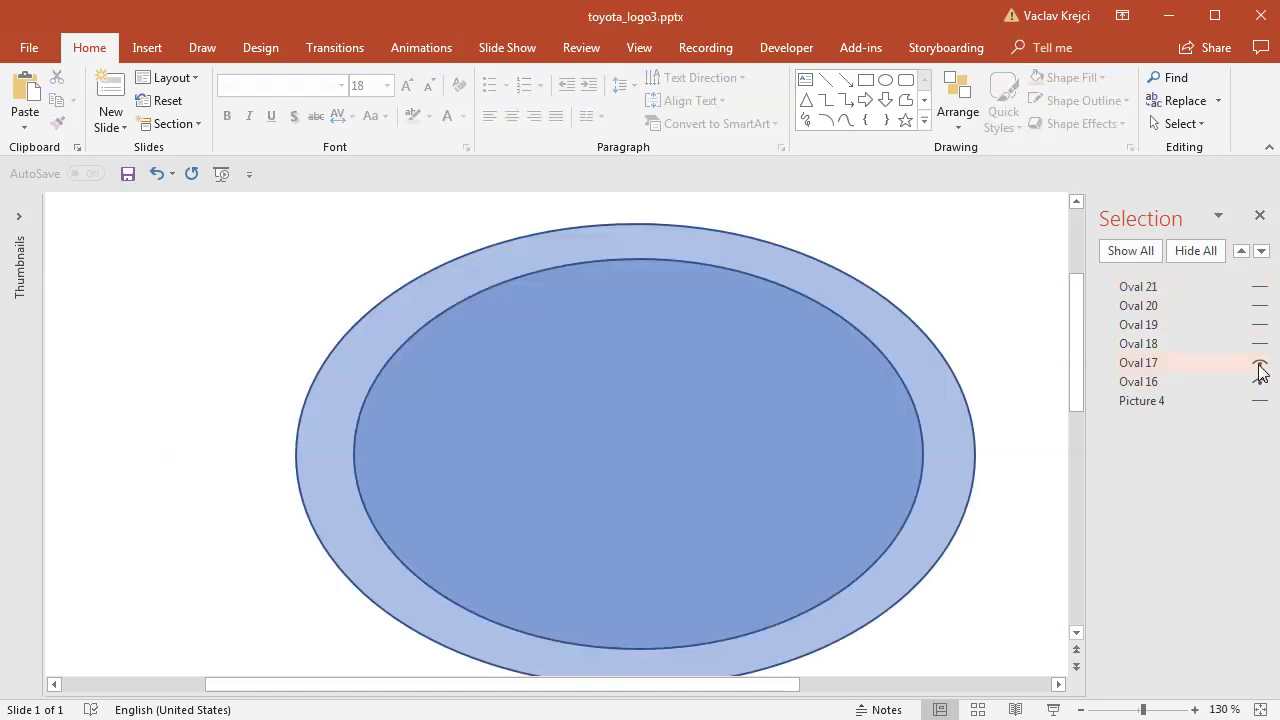
drag(740, 686, 791, 686)
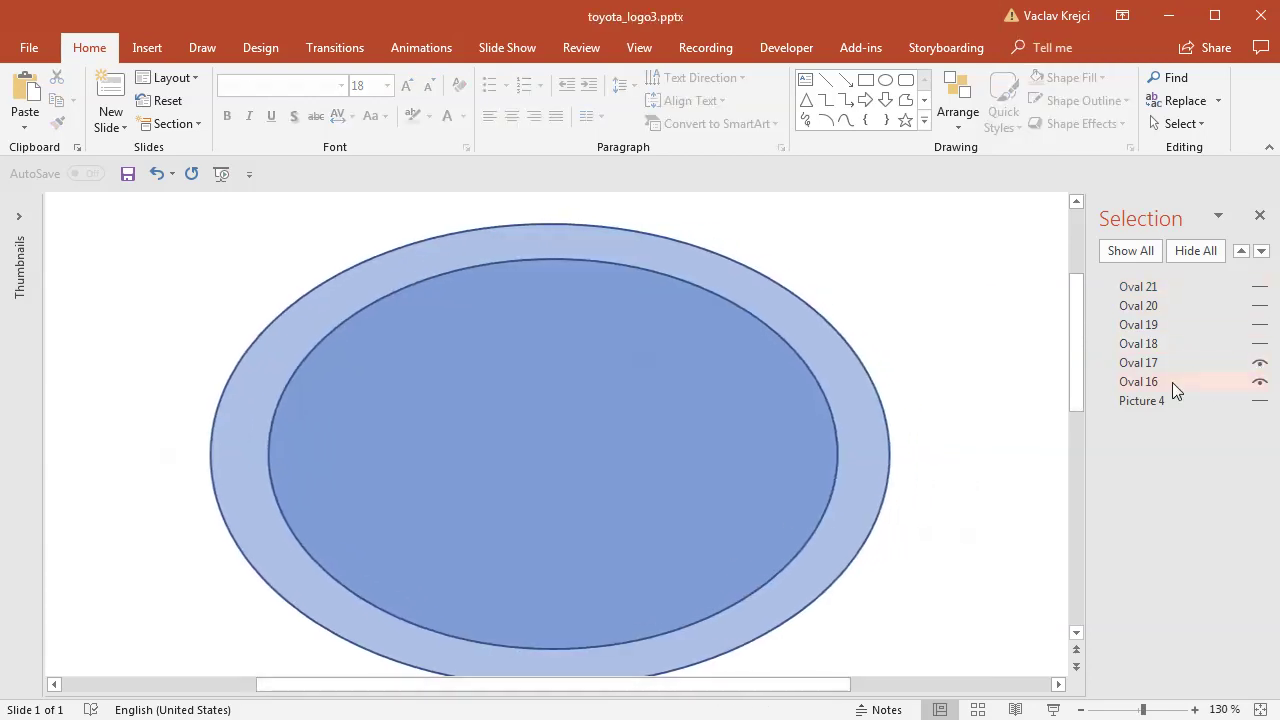
click(1172, 380)
ctrl+click(1172, 363)
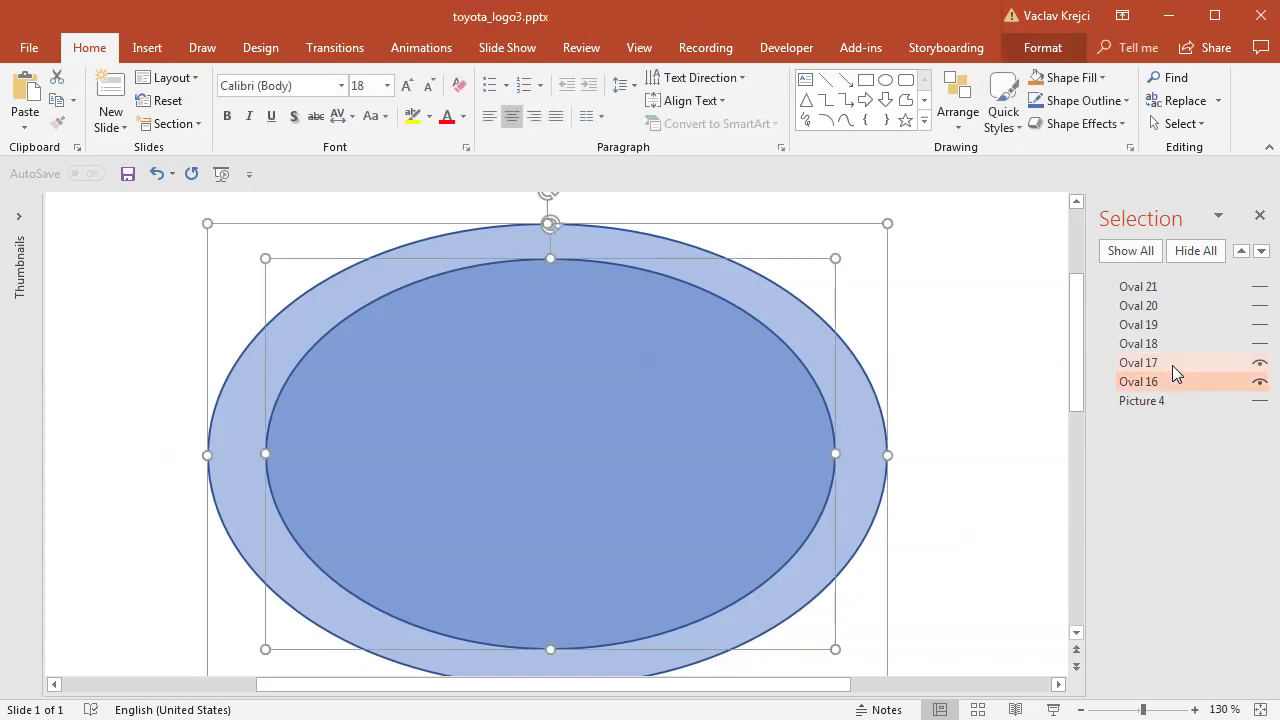
click(1027, 52)
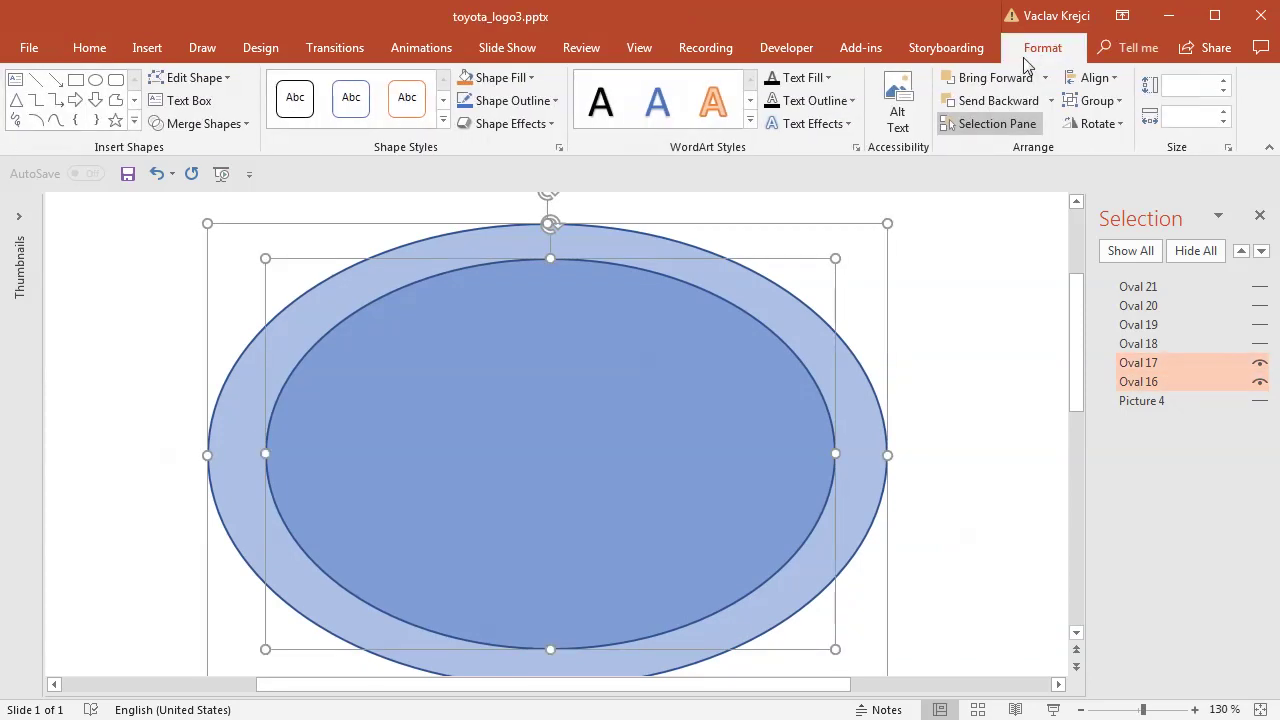
click(222, 123)
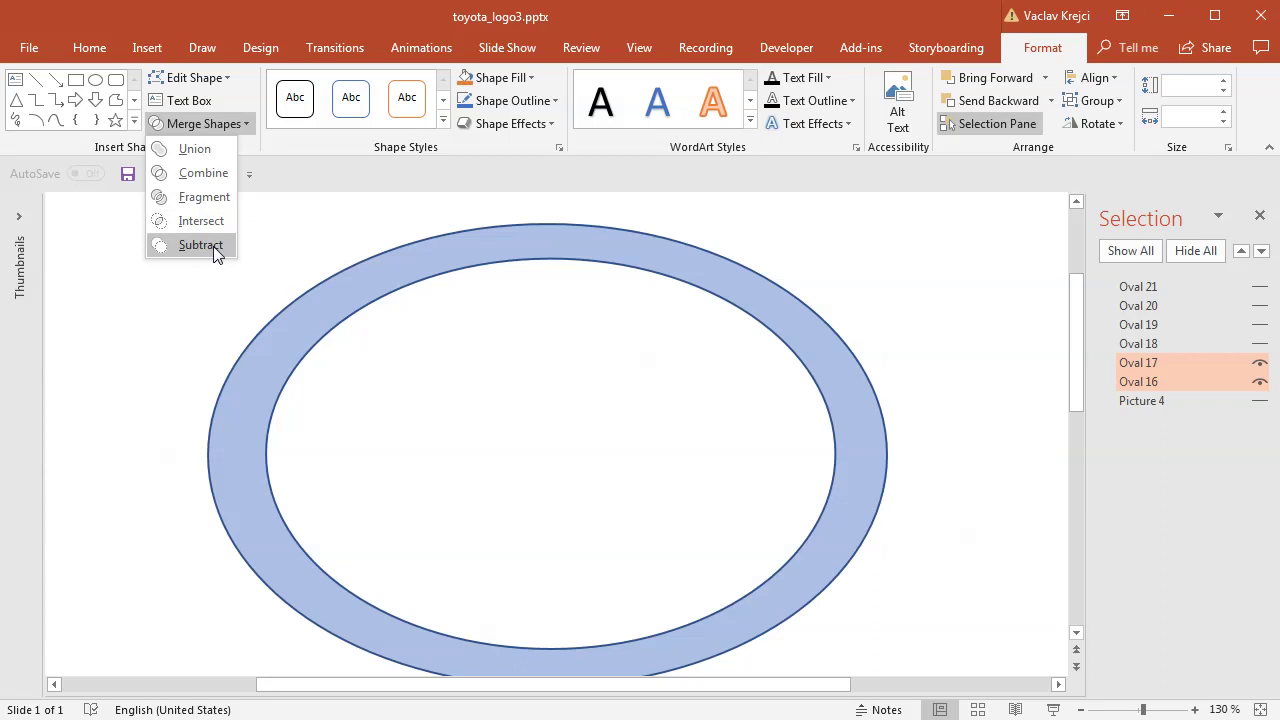
click(216, 246)
- Show the two vertical ovals and subtract the small inner Oval 19 from Oval 18
click(1137, 345)
click(1177, 326)
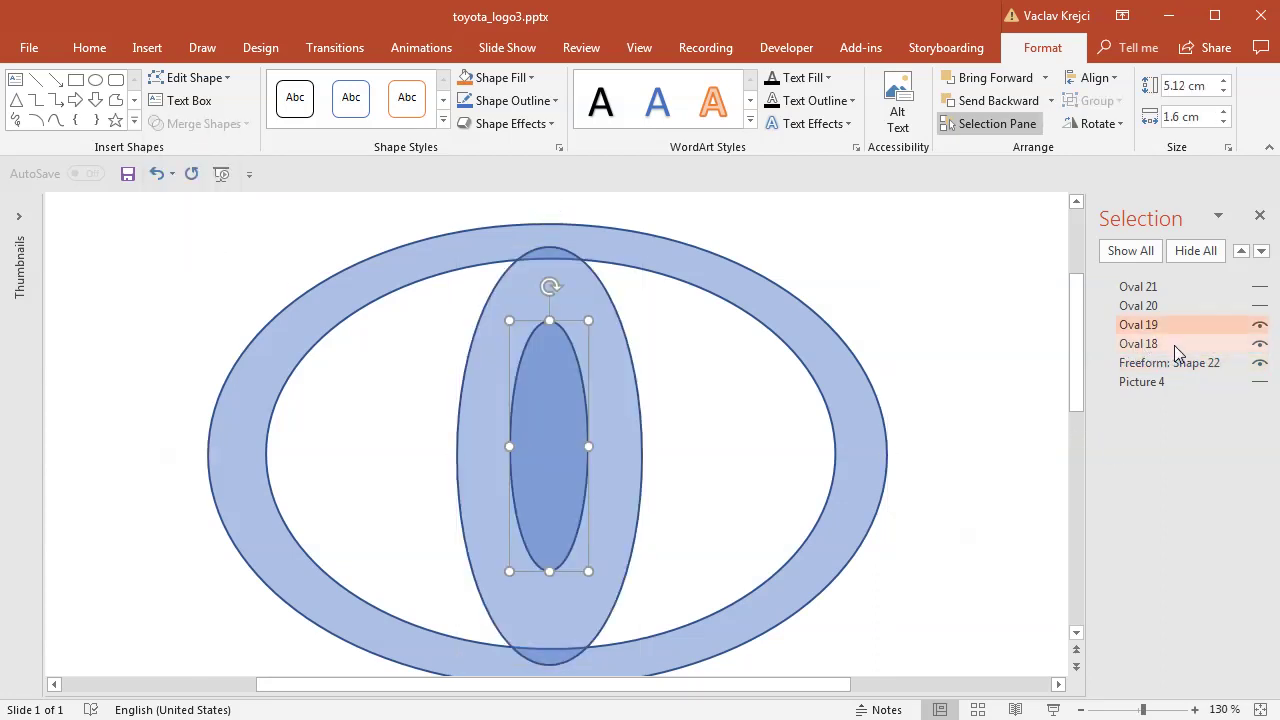
click(1186, 341)
ctrl+click(1186, 330)
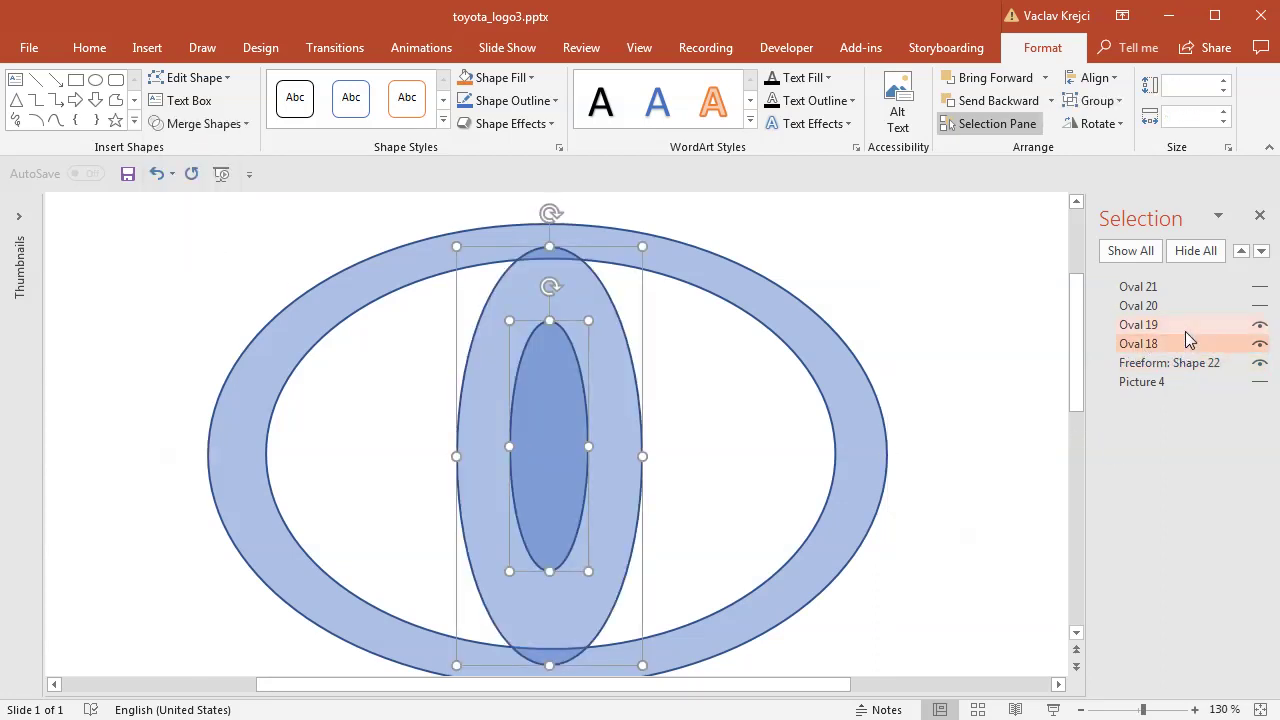
click(220, 123)
click(202, 246)
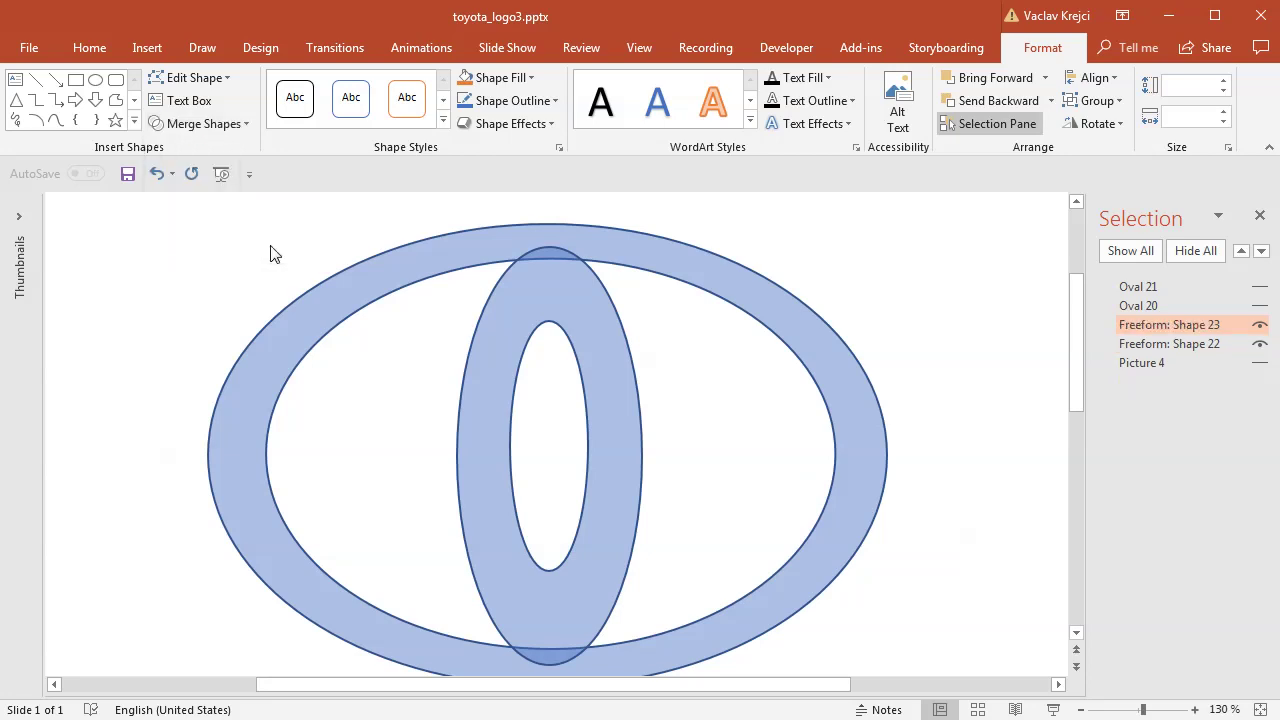
- Show the two upper horizontal ovals and subtract the inner Oval 21 from Oval 20
click(1172, 304)
ctrl+click(1171, 291)
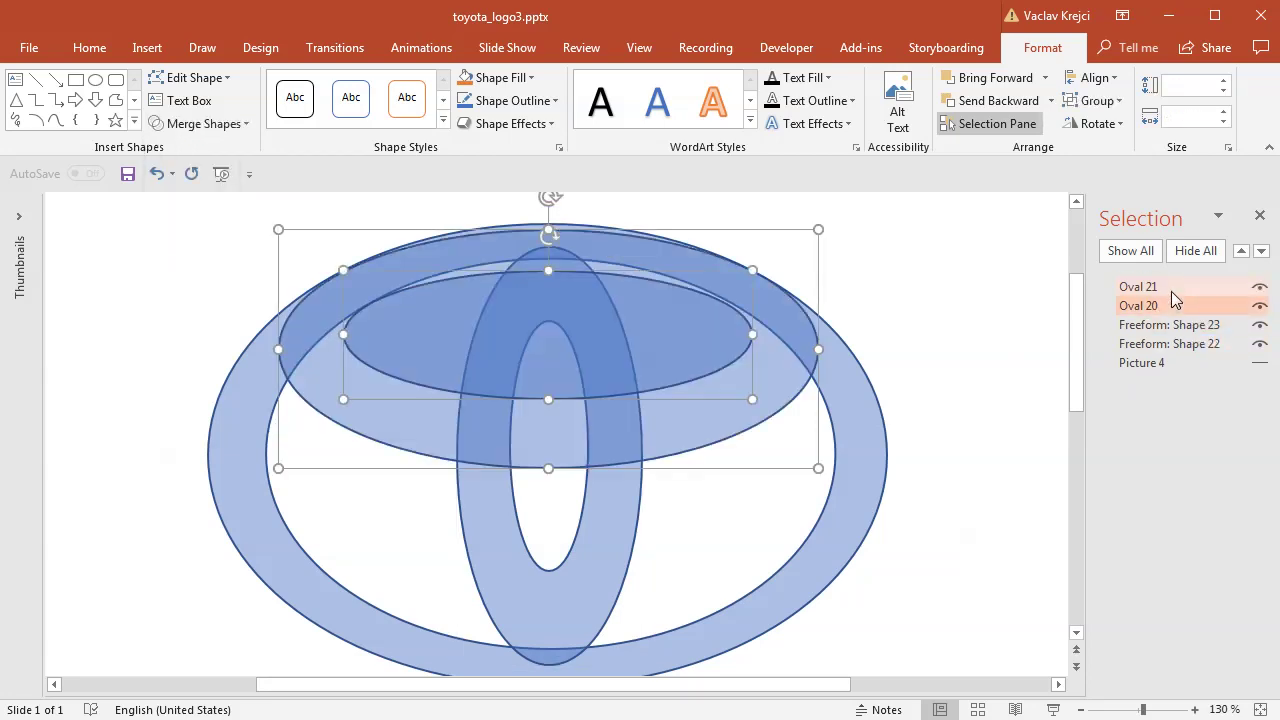
click(205, 123)
click(203, 246)
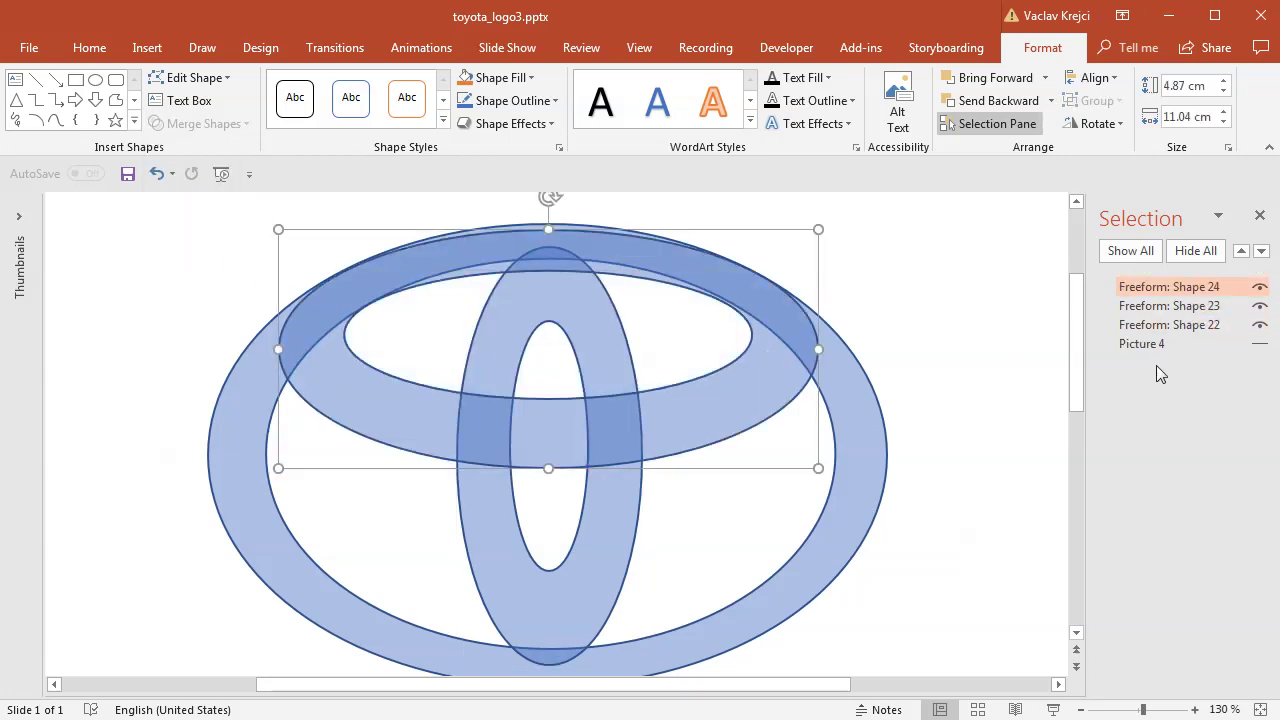
- Merge the three oval rings into a single emblem shape with Union
shift+click(1176, 325)
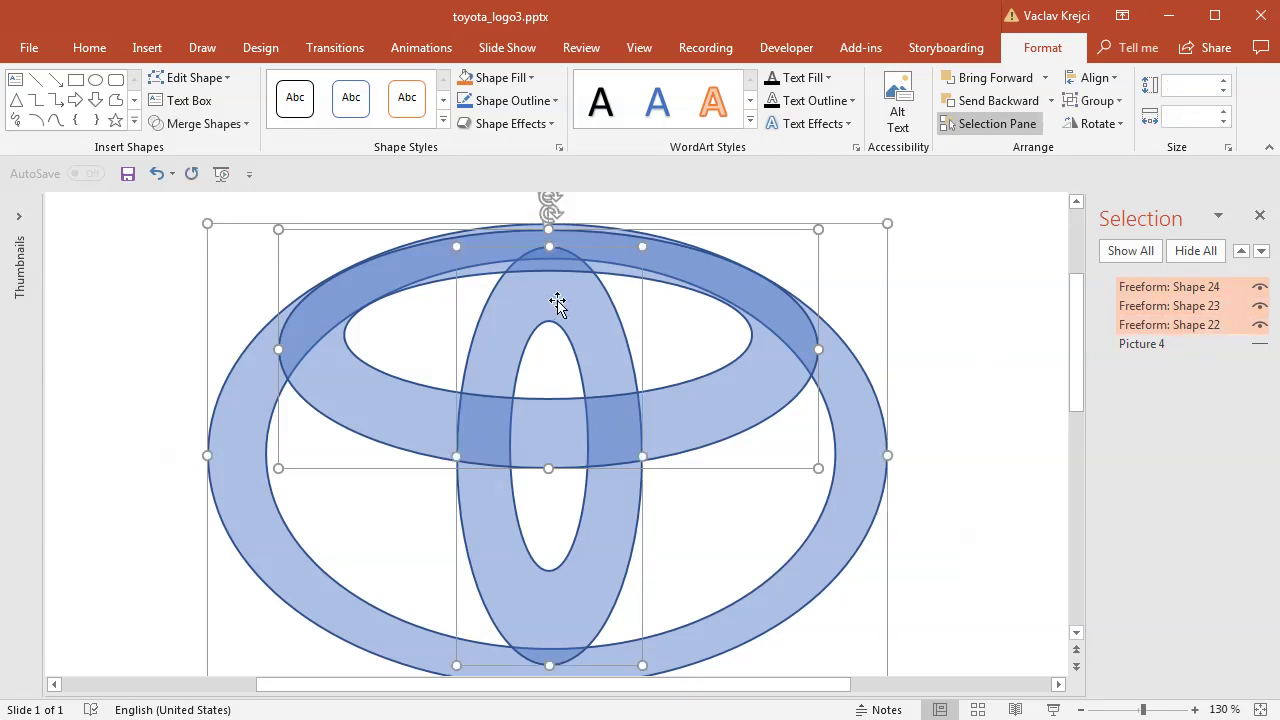
click(181, 128)
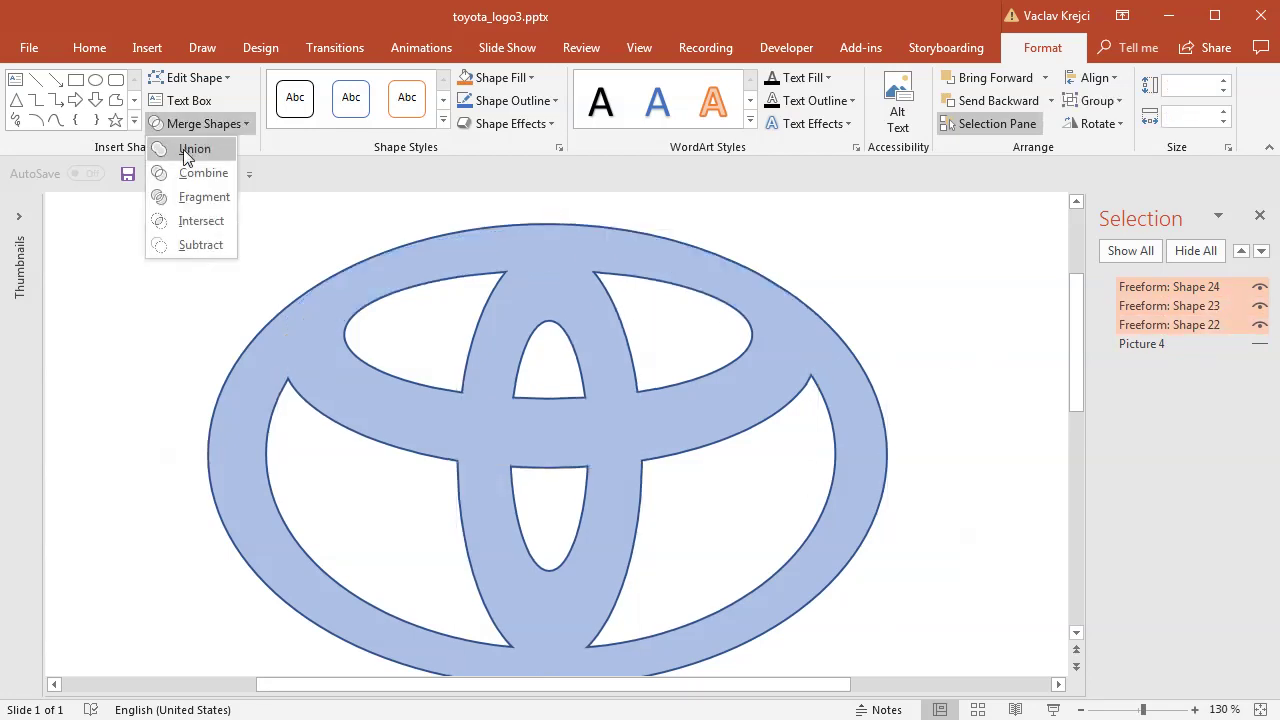
click(190, 150)
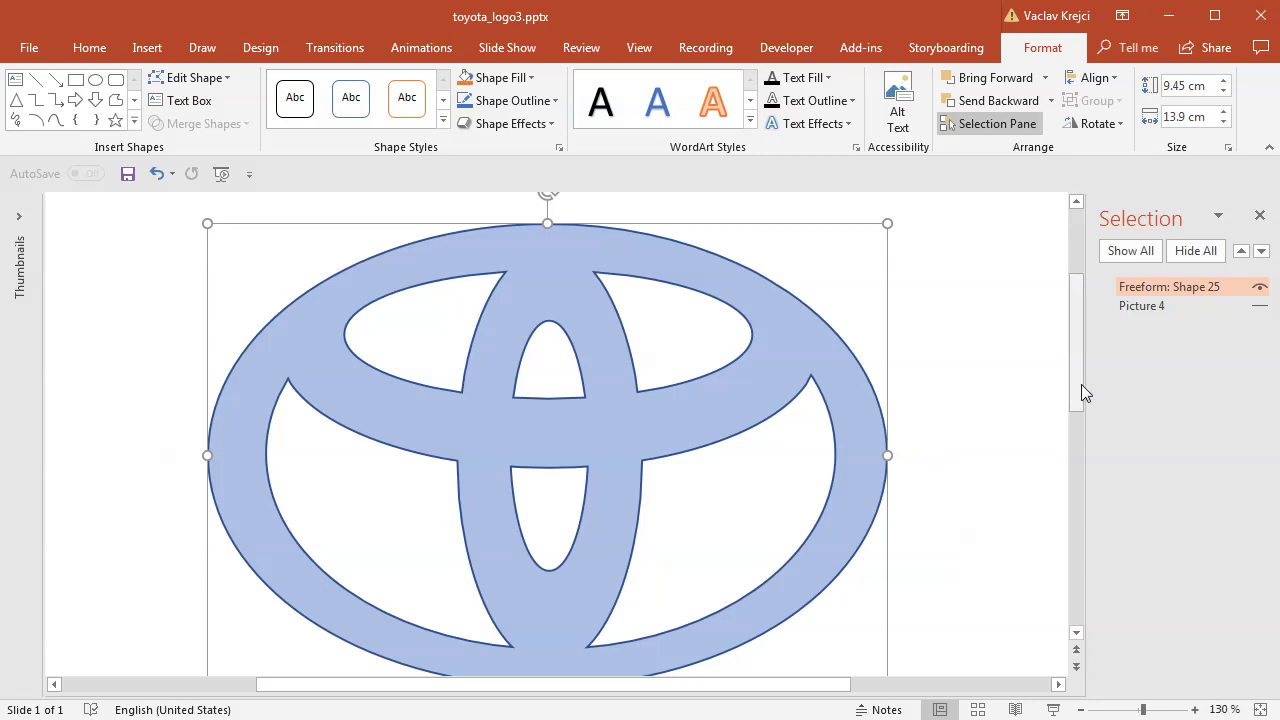
scroll(1076, 400, down, 1)
drag(1137, 712, 1133, 712)
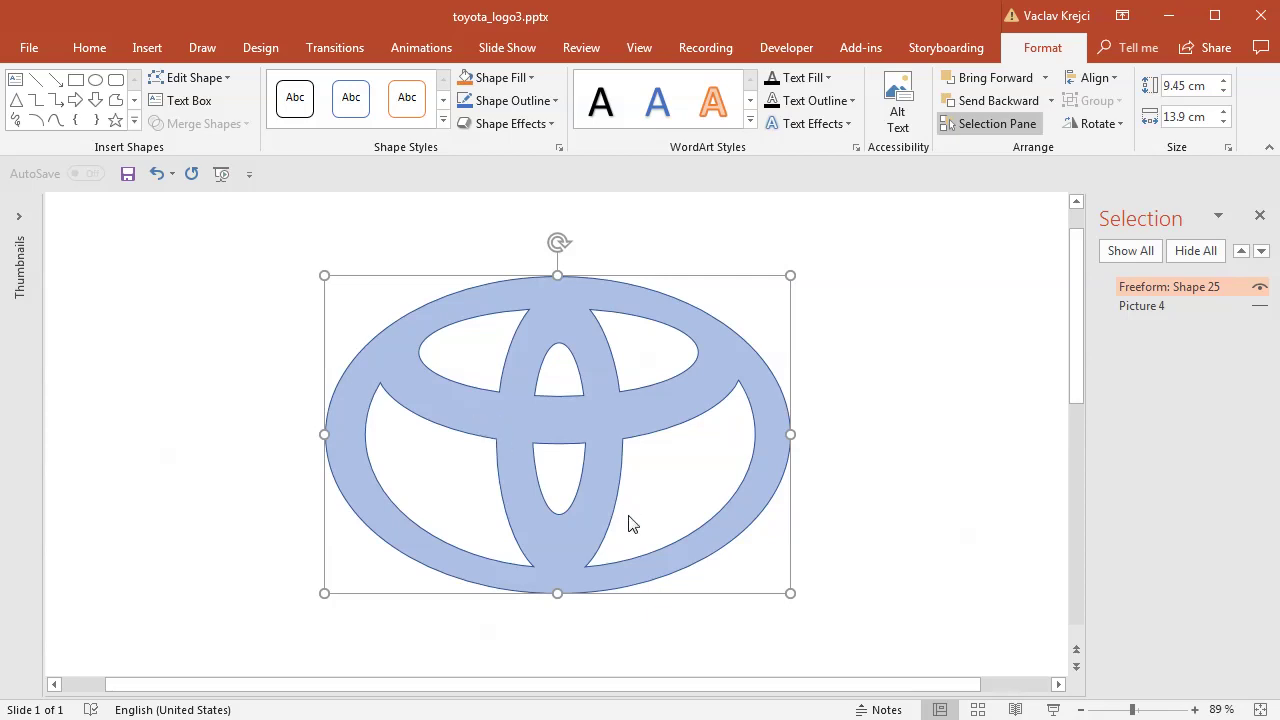
- Switch to the Word document, paste the merged emblem and move it over the reference logo
key(alt+Tab)
click(669, 437)
key(ctrl+v)
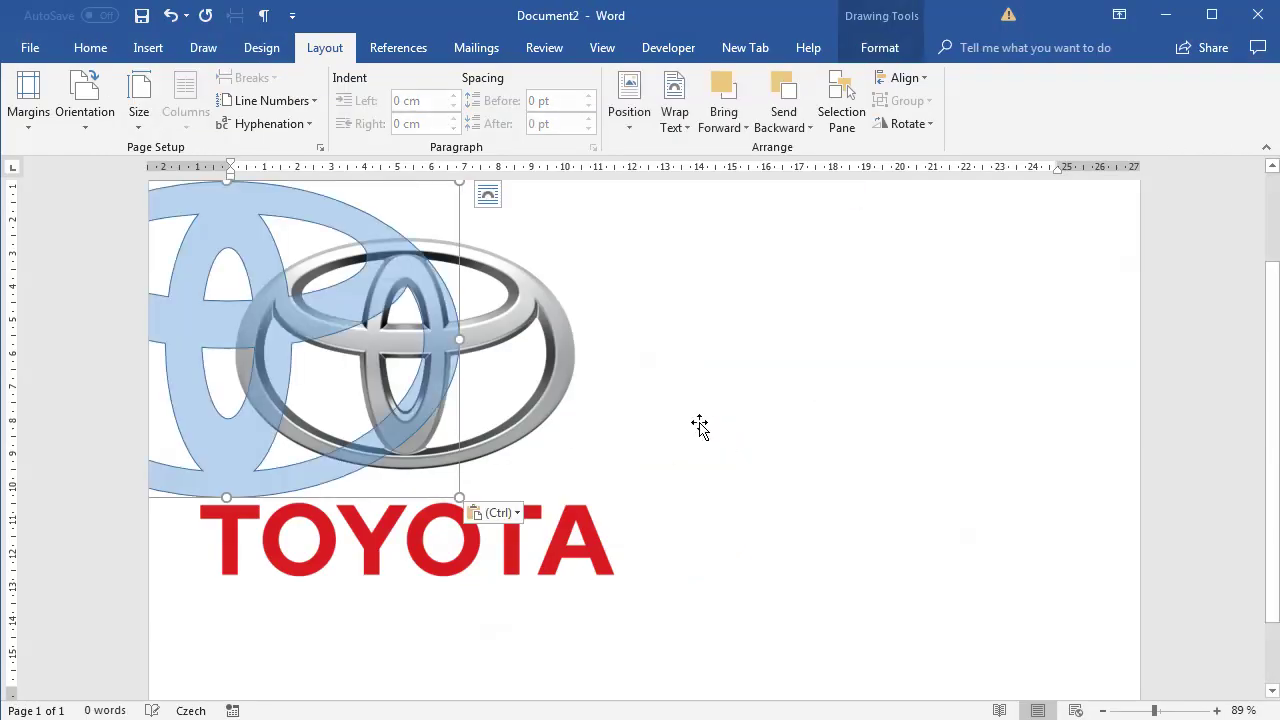
drag(354, 303, 580, 343)
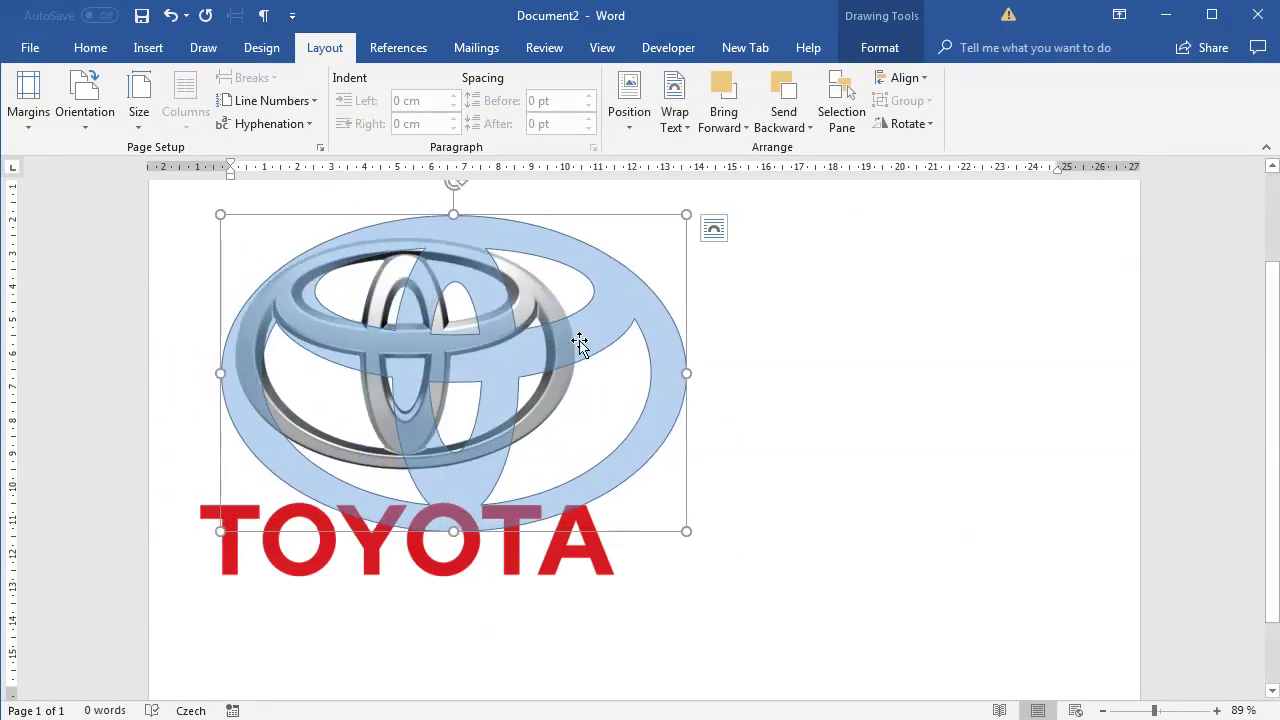
- Scale the pasted emblem to match the reference logo's size and place it beside the original at the same height
drag(690, 528, 569, 429)
drag(543, 318, 556, 339)
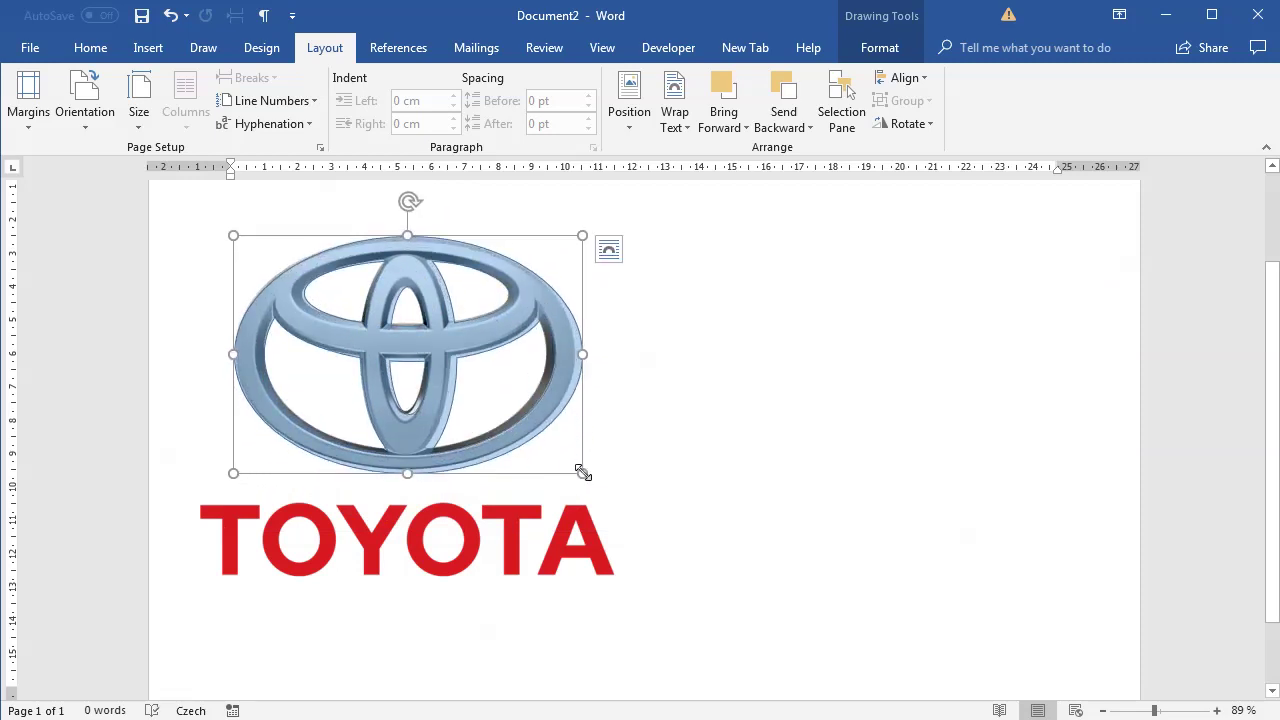
drag(583, 473, 574, 462)
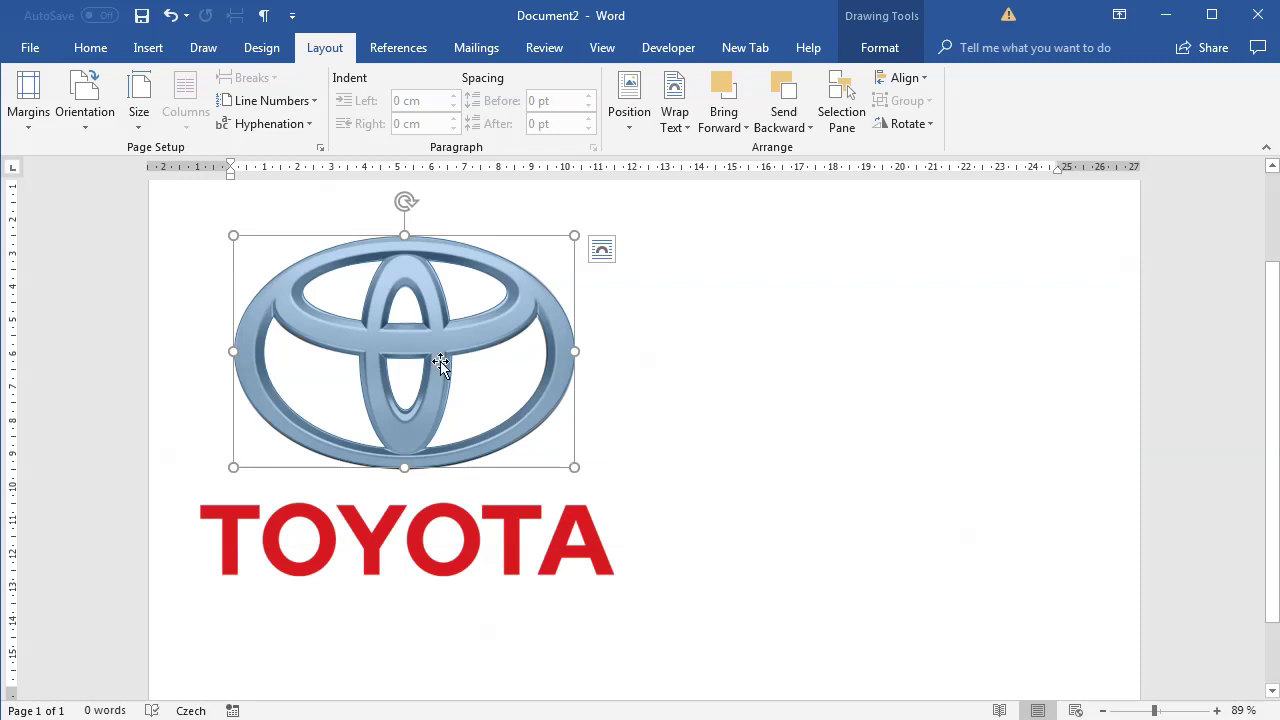
drag(438, 347, 864, 347)
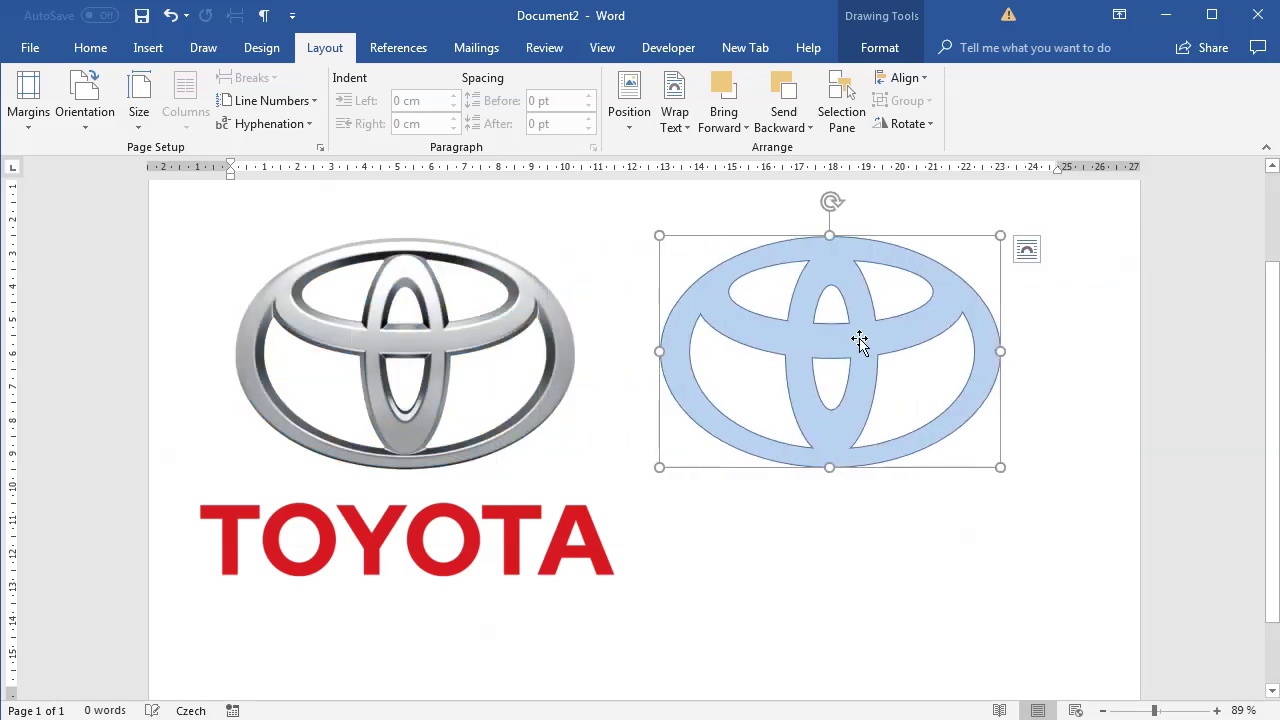
- Give the emblem a solid medium gray theme fill with 0 % transparency and no line
right_click(842, 254)
click(898, 635)
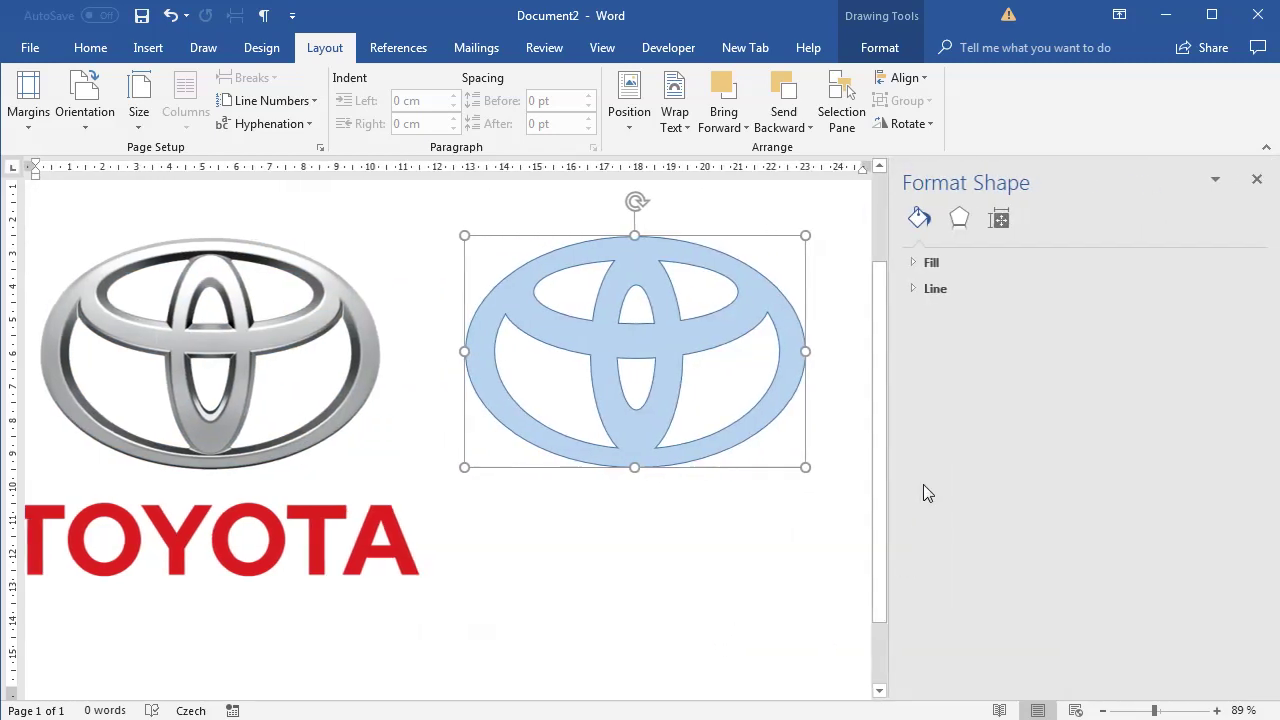
click(936, 265)
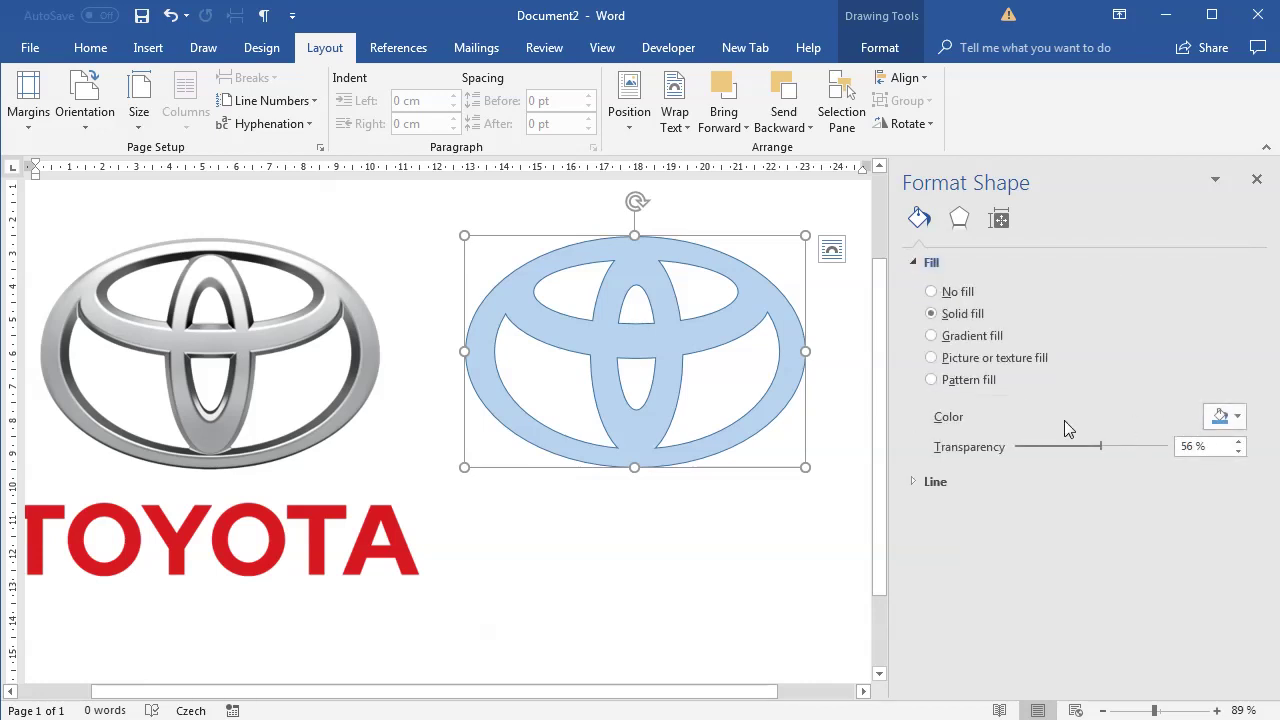
drag(1104, 445, 971, 452)
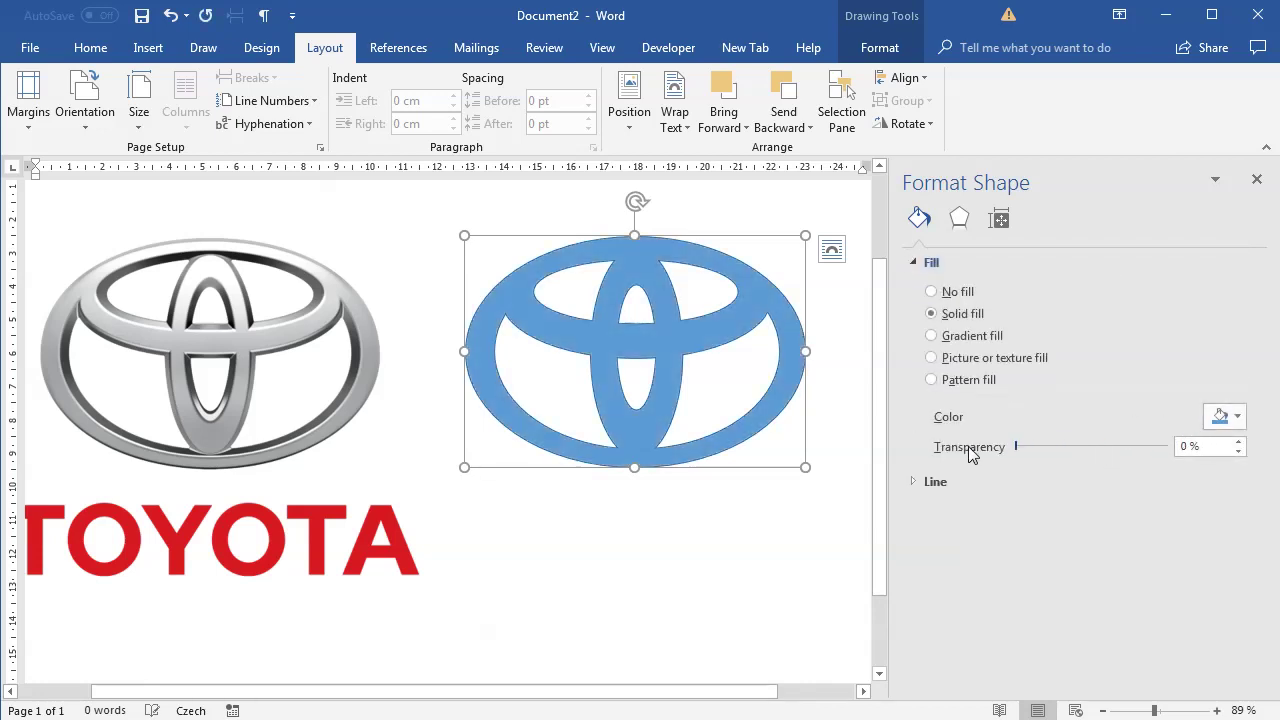
click(930, 482)
click(958, 511)
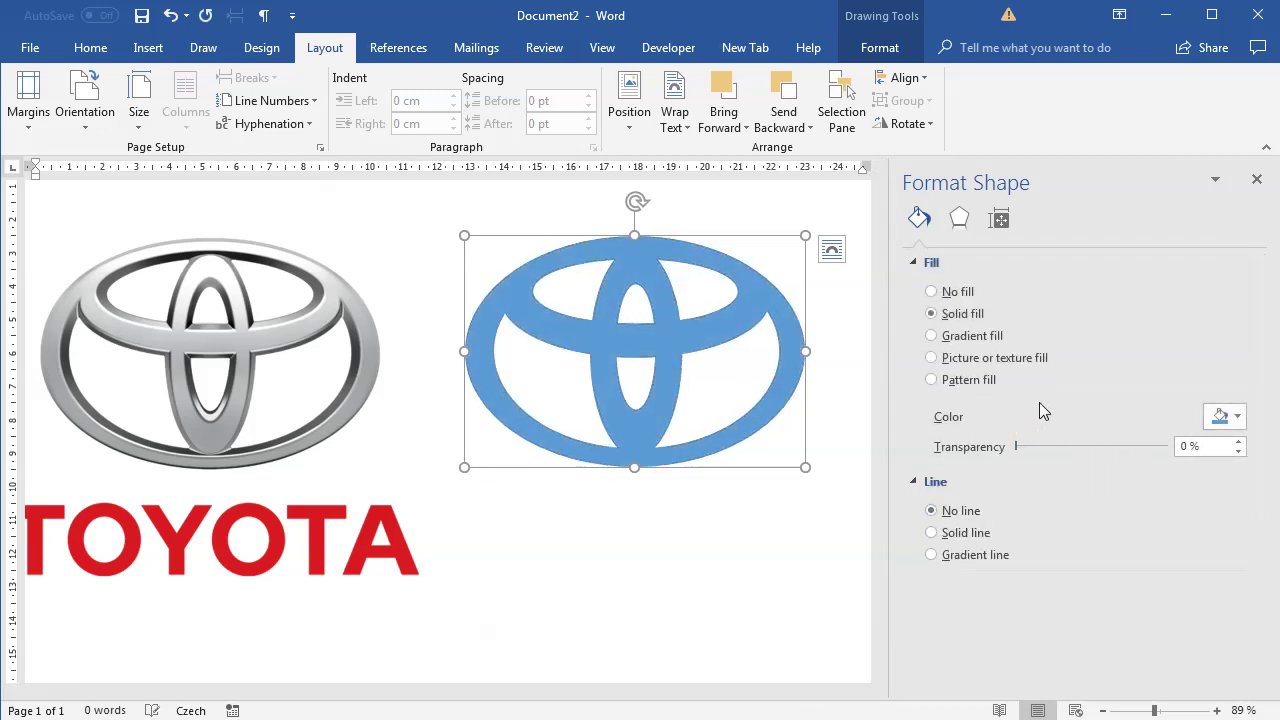
click(1222, 416)
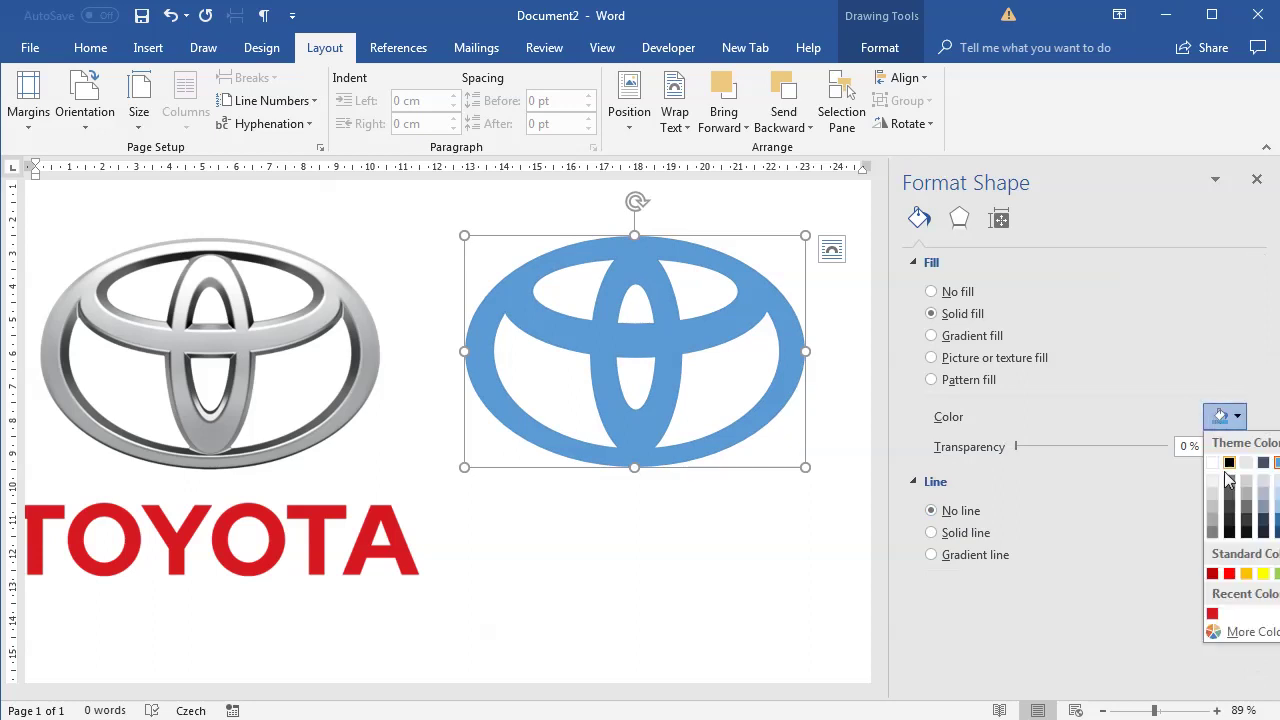
click(1213, 531)
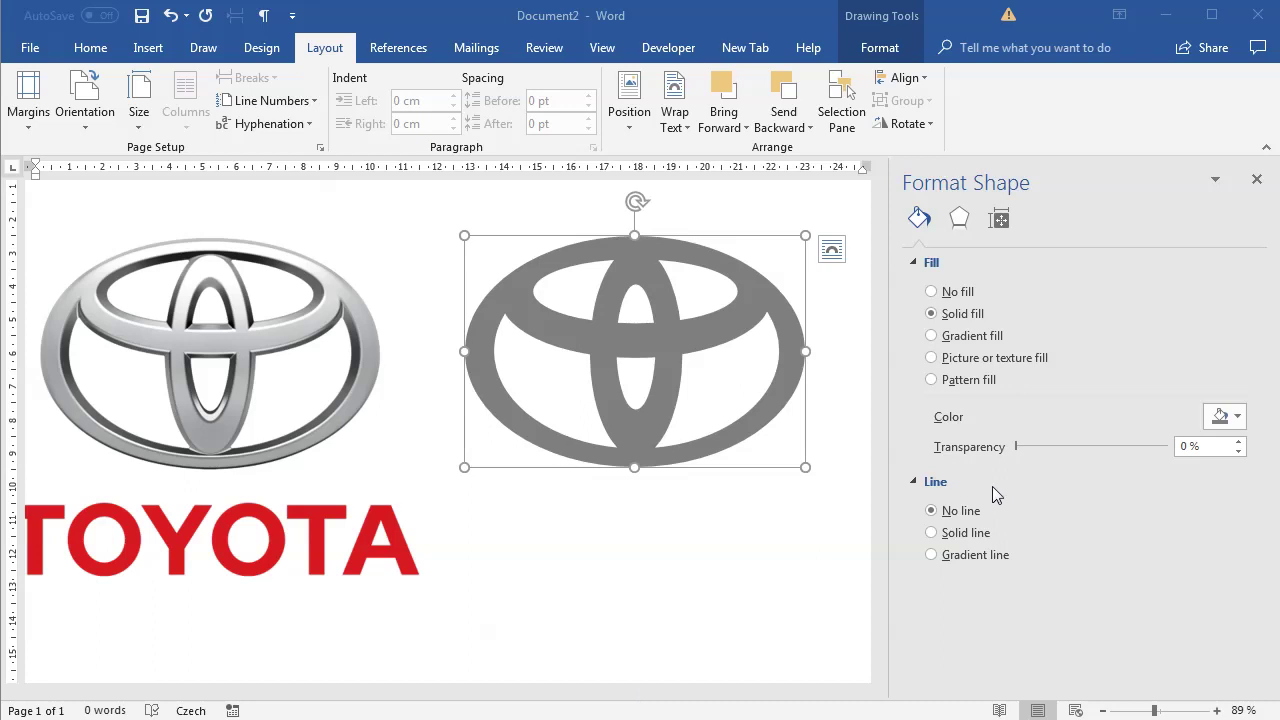
- Apply the first Perspective preset as the emblem's 3-D rotation
click(959, 218)
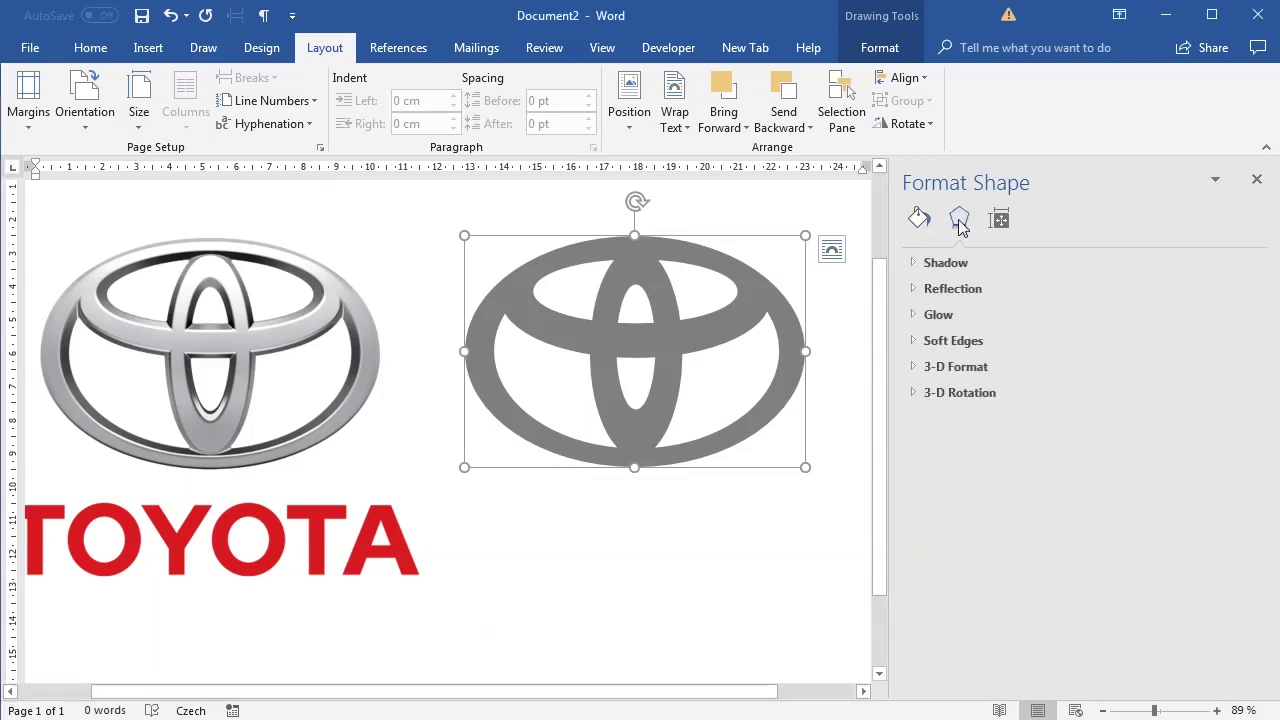
click(959, 394)
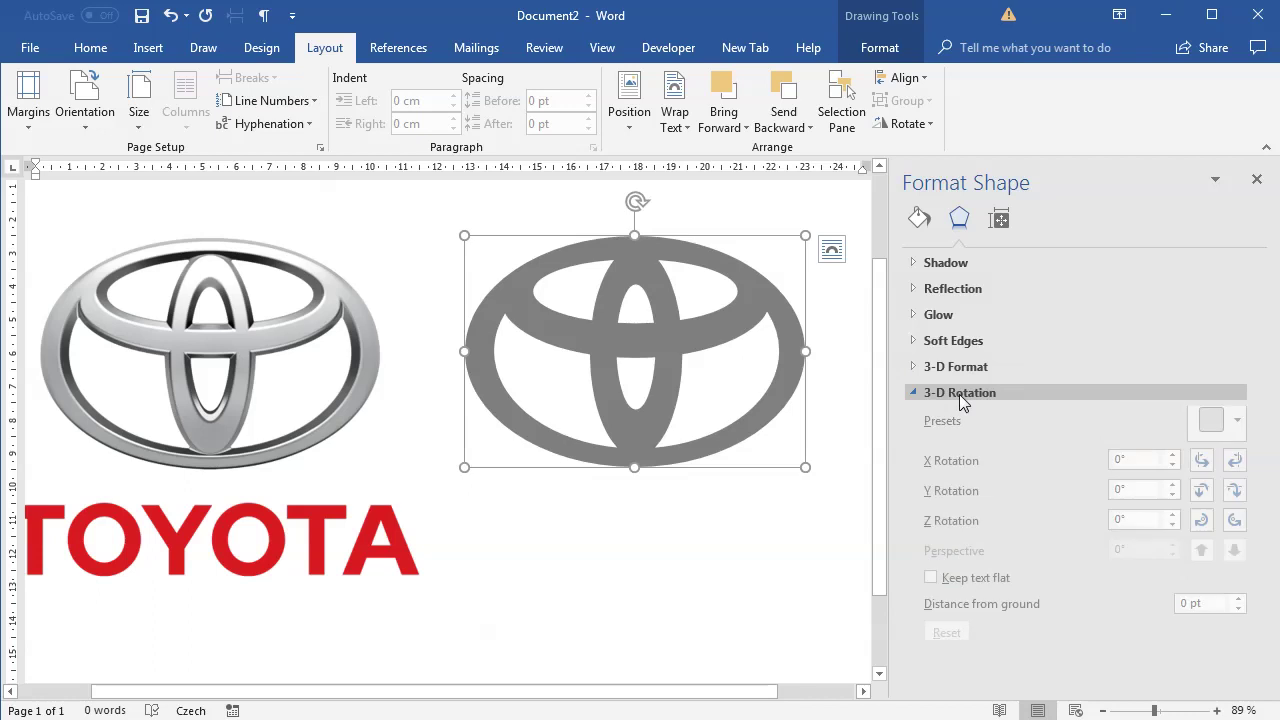
click(1226, 427)
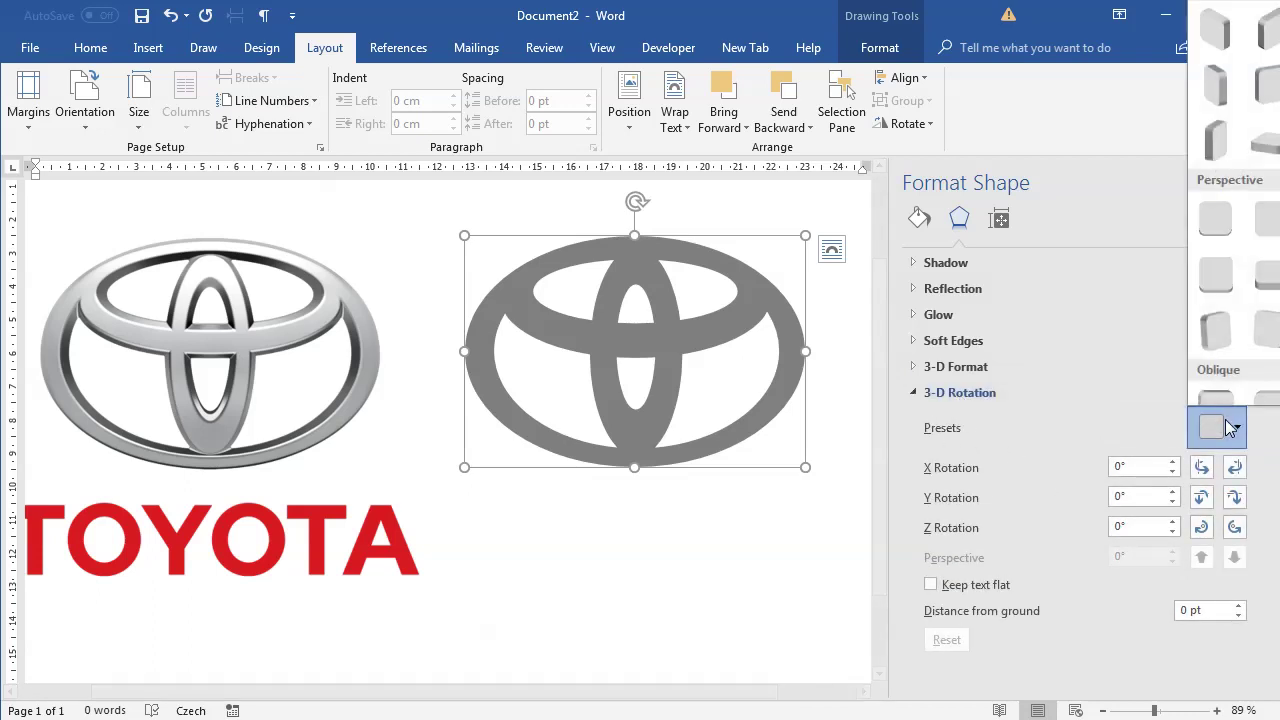
click(1224, 222)
- Try top bevel widths of 3 pt and 11 pt on the emblem and settle on 9 pt
click(991, 363)
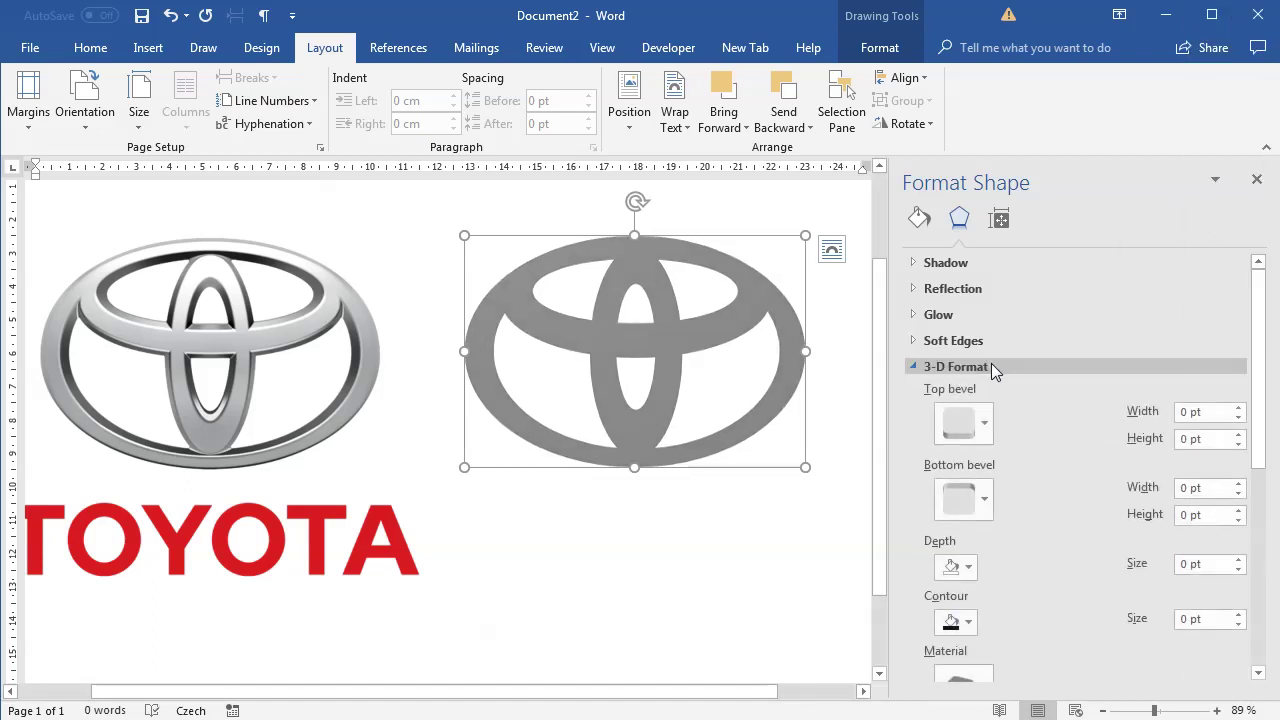
double_click(1207, 413)
text(3)
key(Return)
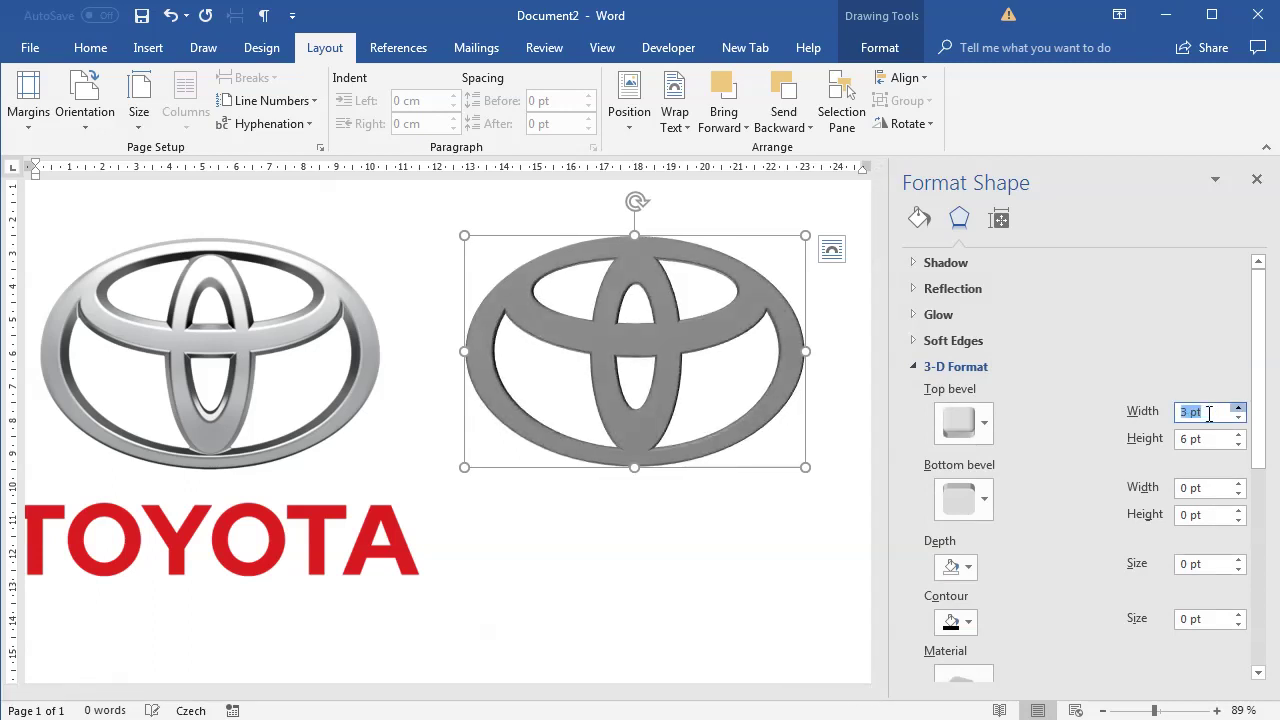
text(11)
key(Return)
text(9)
key(Return)
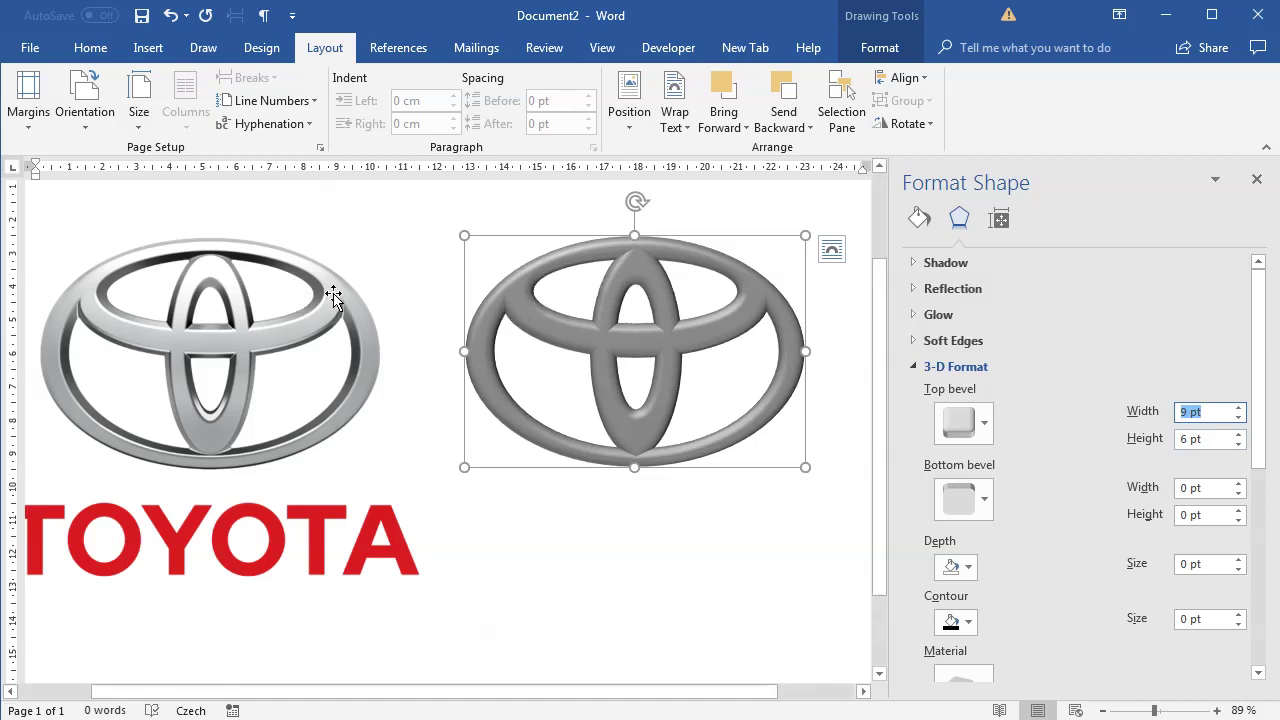
- Apply the fourth preset of the first Bevel row as the emblem's top bevel, 10.5 pt wide and 9.5 pt high
click(983, 423)
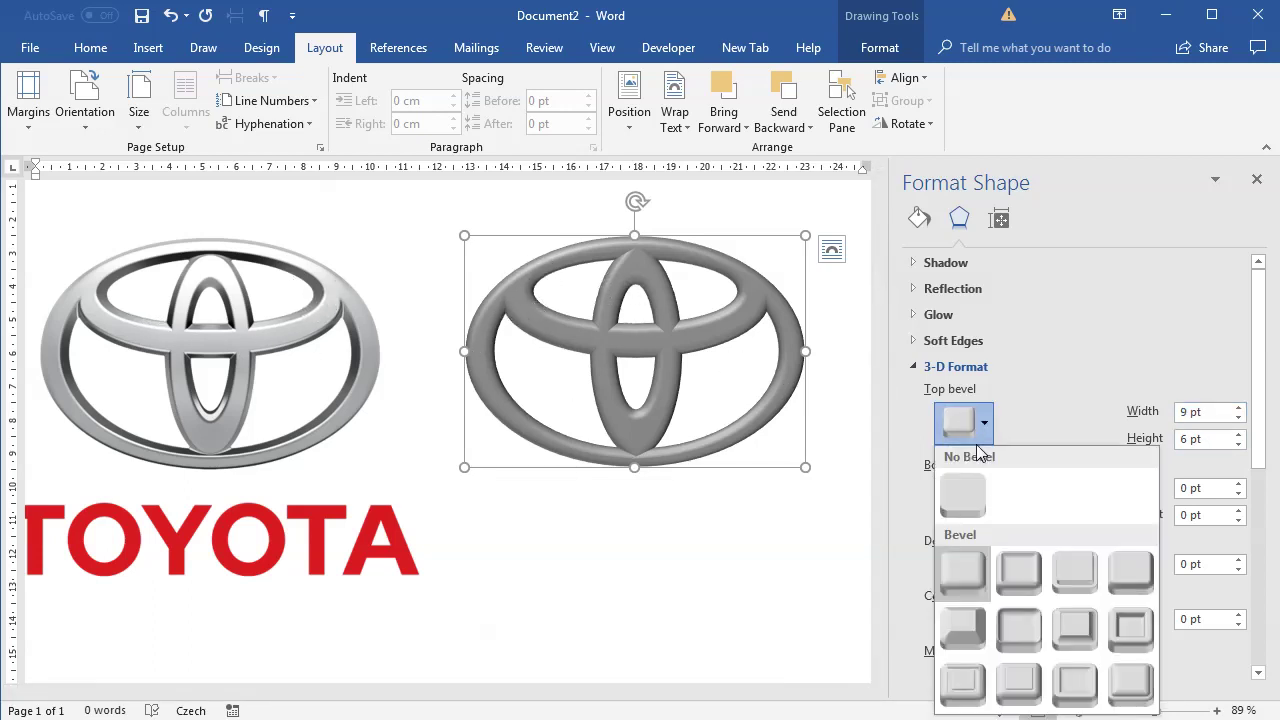
click(1122, 583)
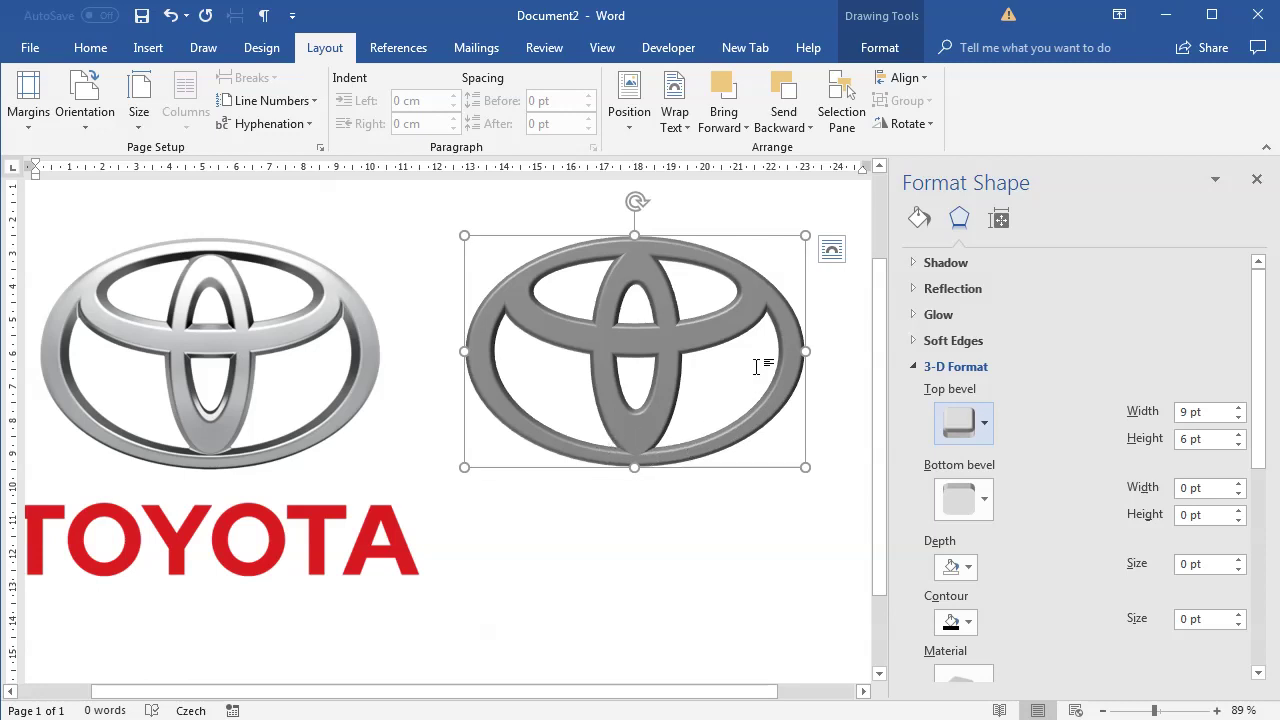
triple_click(1217, 438)
text(9.5)
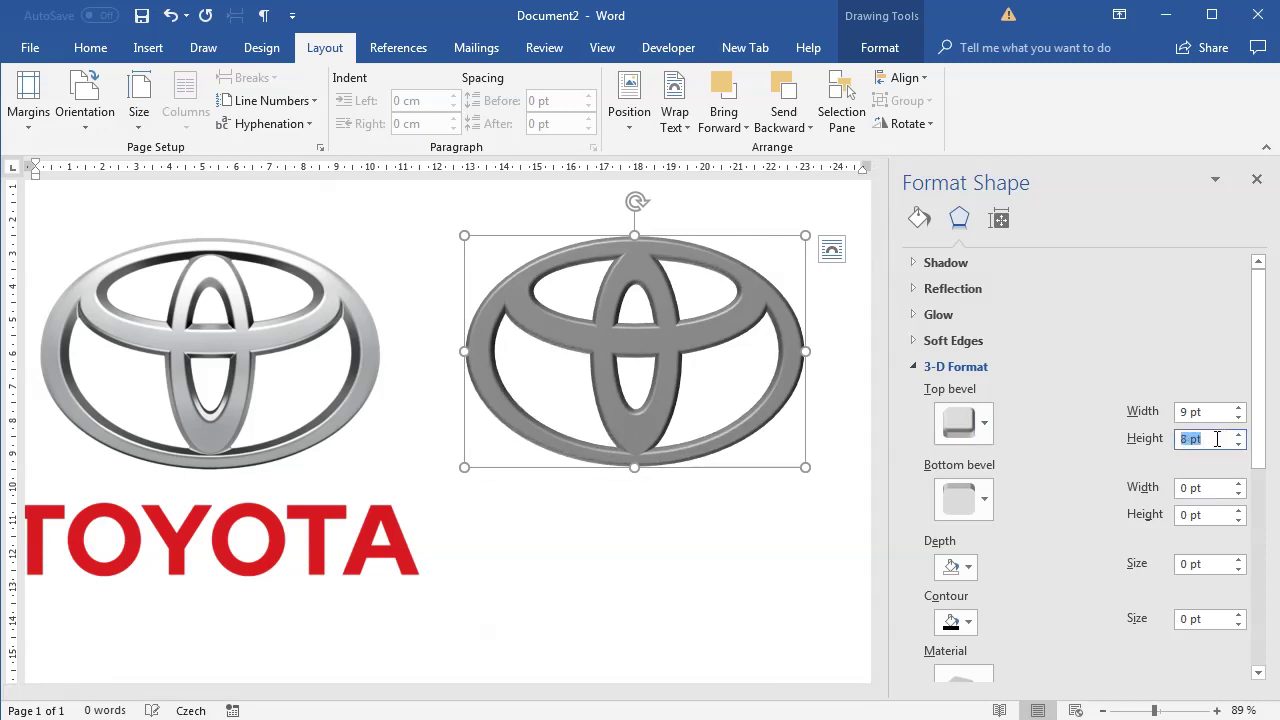
click(1208, 412)
triple_click(1208, 412)
text(10.5)
key(Return)
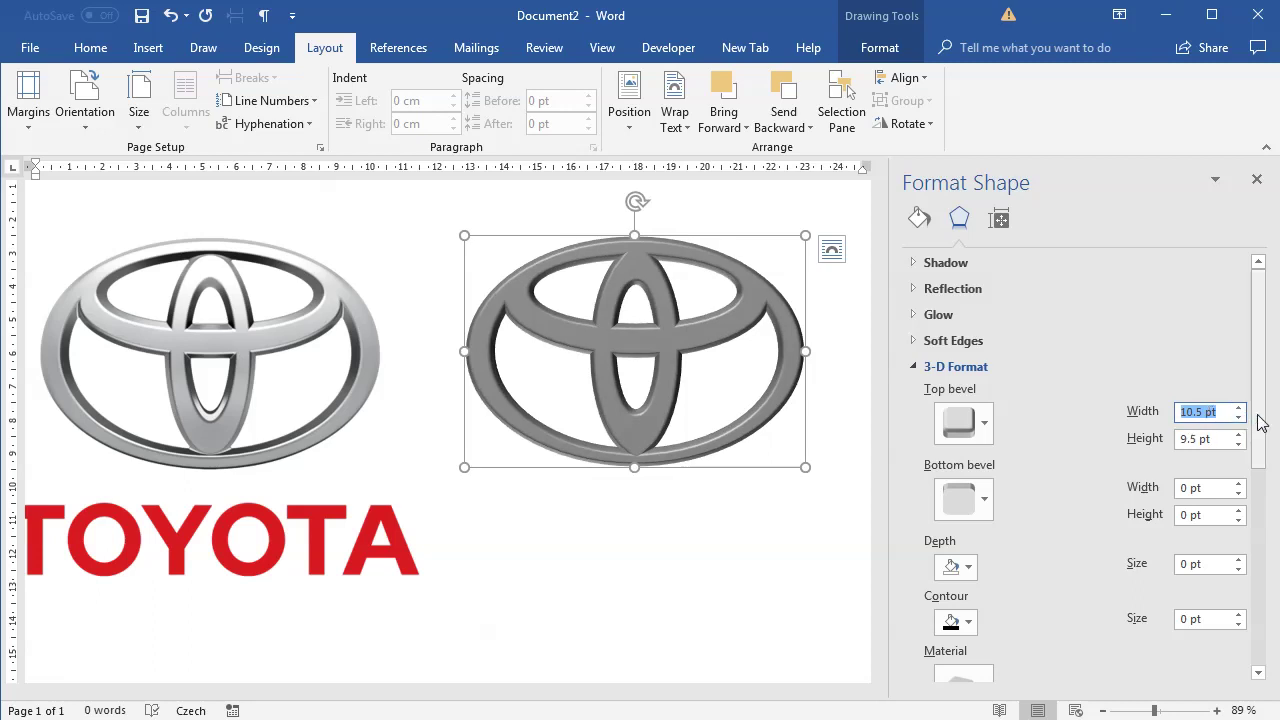
- Apply the fourth Standard material, the dark metallic one, to the emblem's 3-D format
drag(1260, 417, 1260, 543)
click(963, 414)
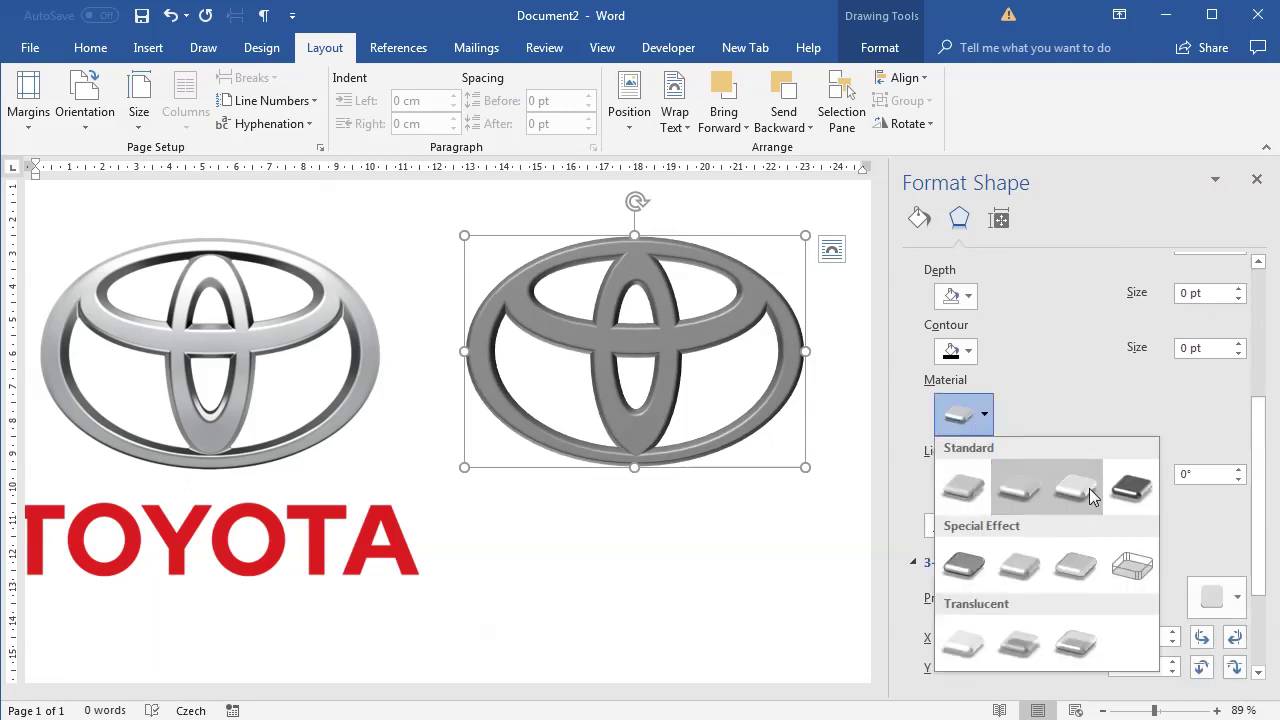
click(1131, 490)
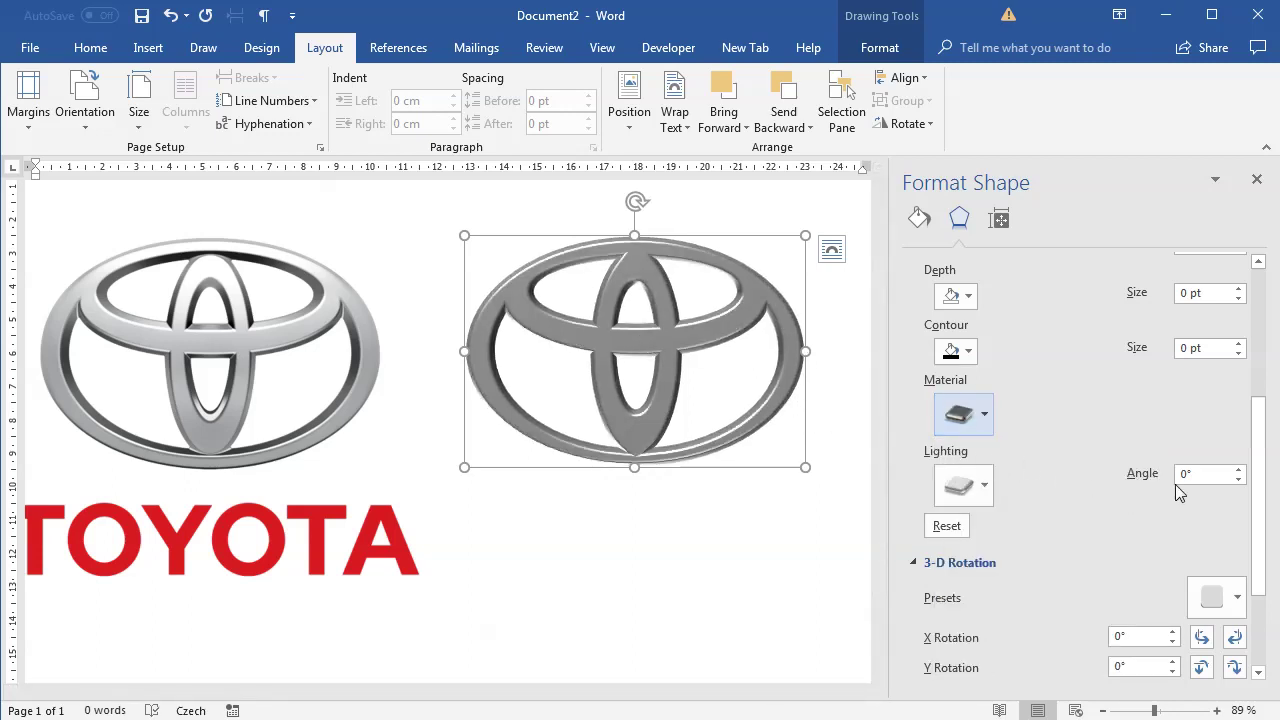
- Set the lighting angle on the emblem to 50°
click(1208, 472)
text(20)
key(Return)
key(Up)
key(Up)
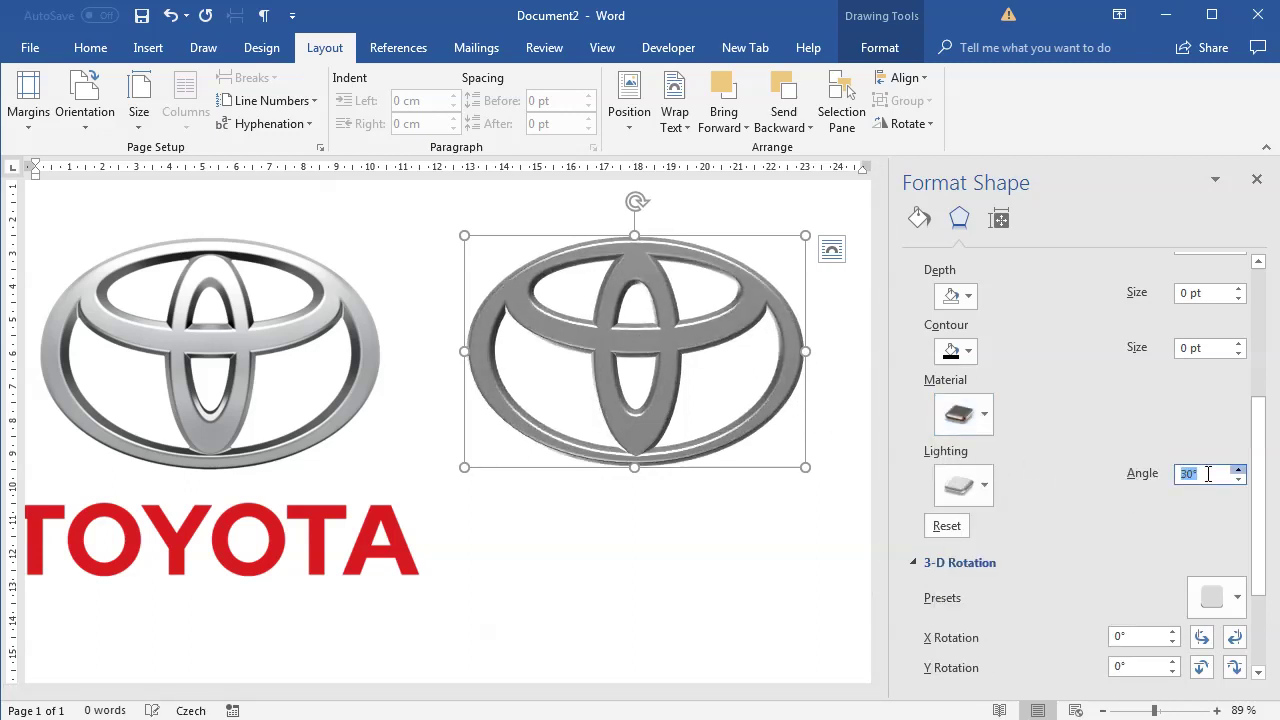
key(Up)
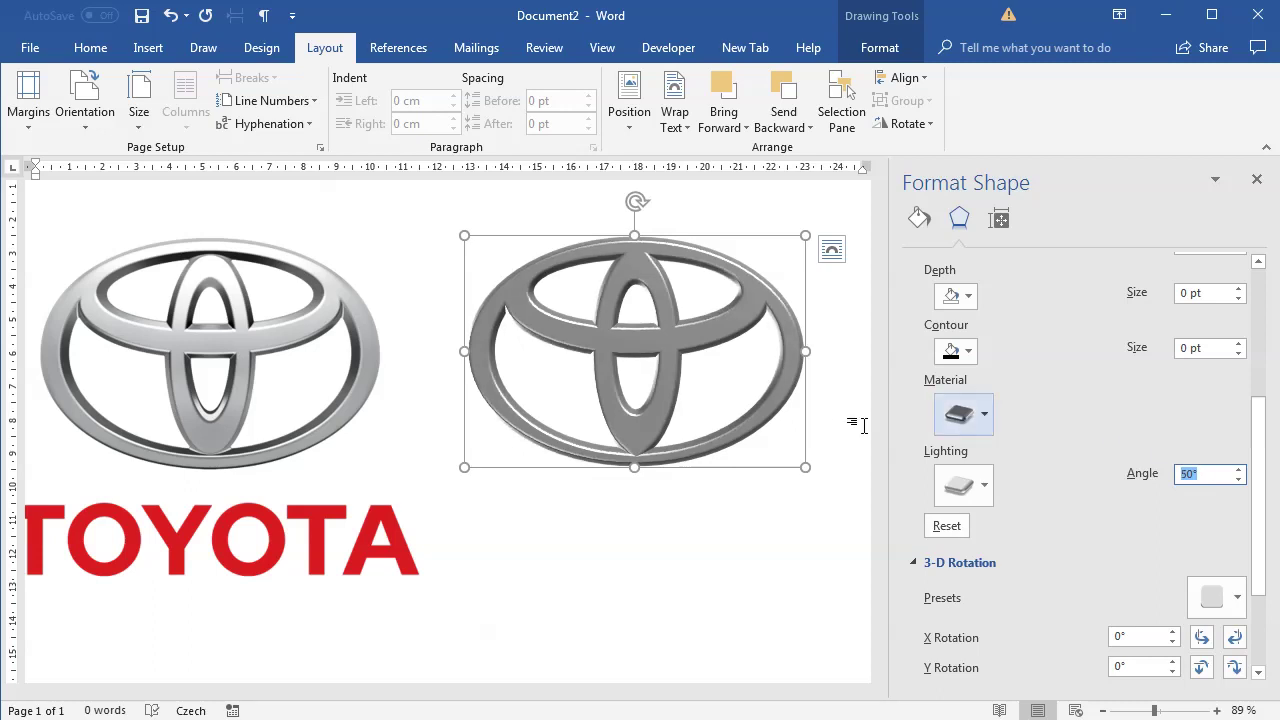
- Increase the perspective of the emblem's 3-D rotation to 110°
scroll(777, 546, up, 1)
scroll(1080, 450, up, 1)
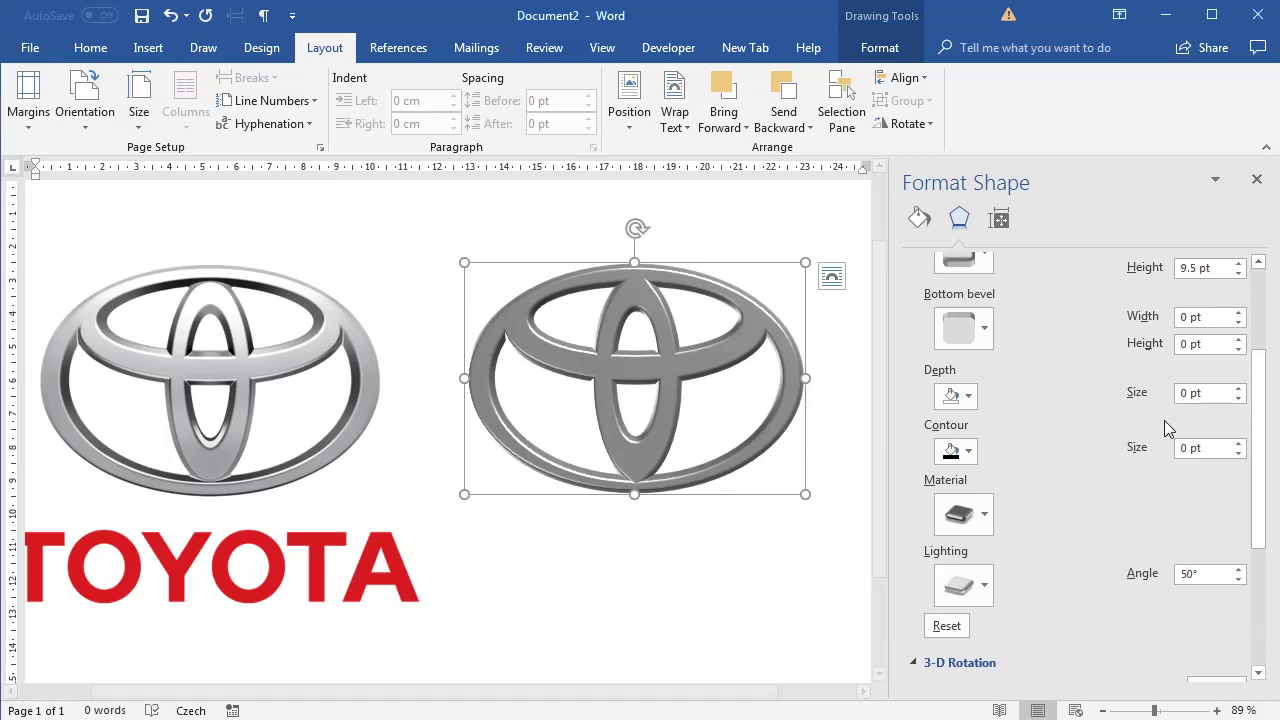
drag(1251, 434, 1254, 565)
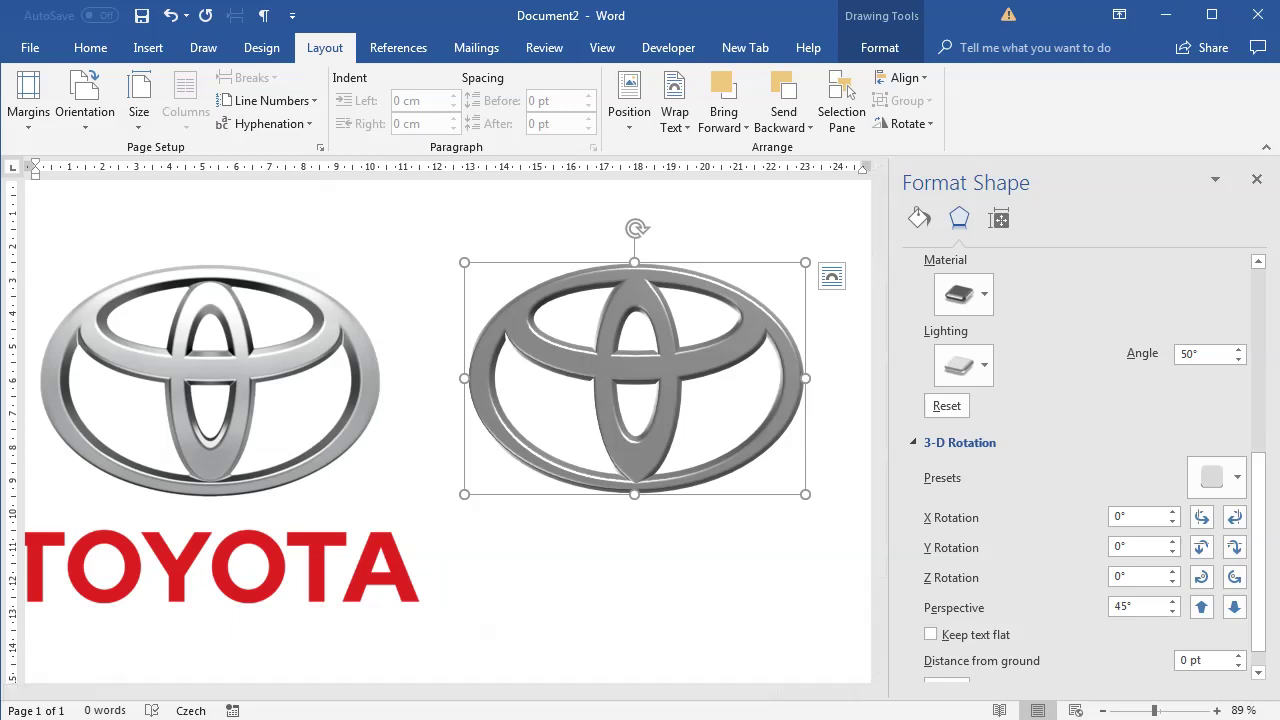
scroll(1260, 540, down, 1)
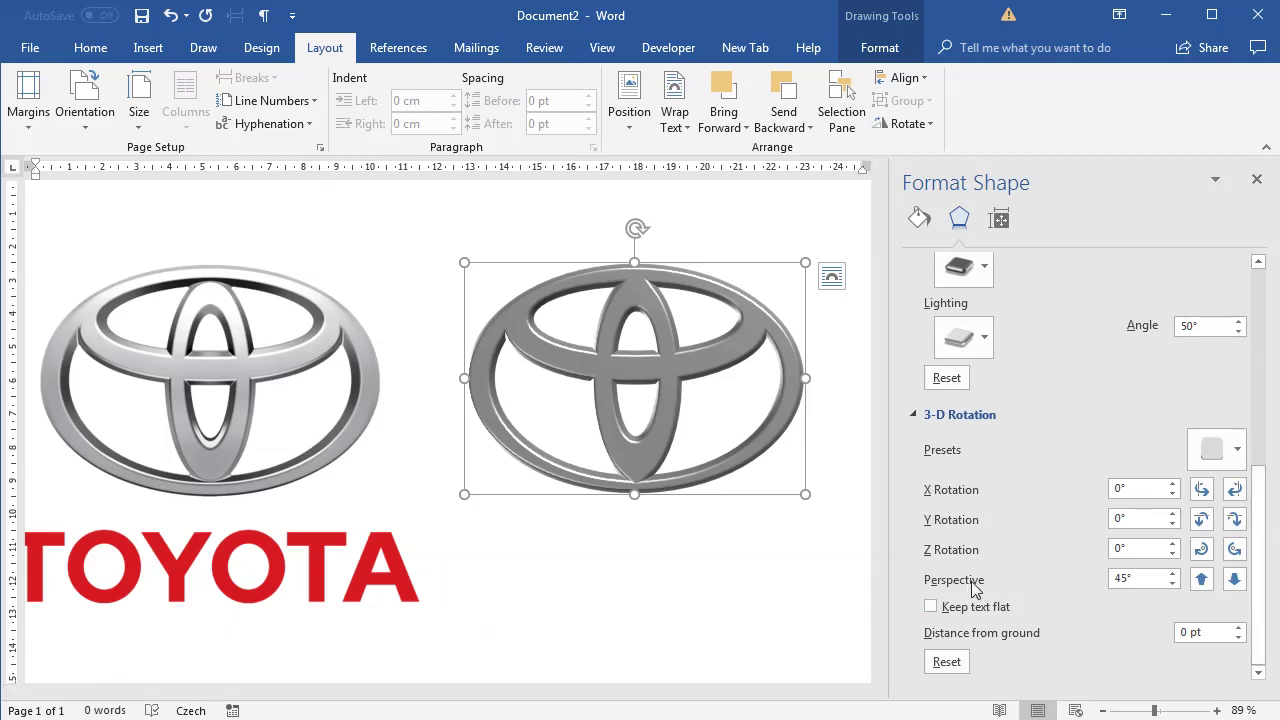
click(1202, 580)
click(1234, 580)
click(1234, 580)
click(1234, 580)
click(1234, 580)
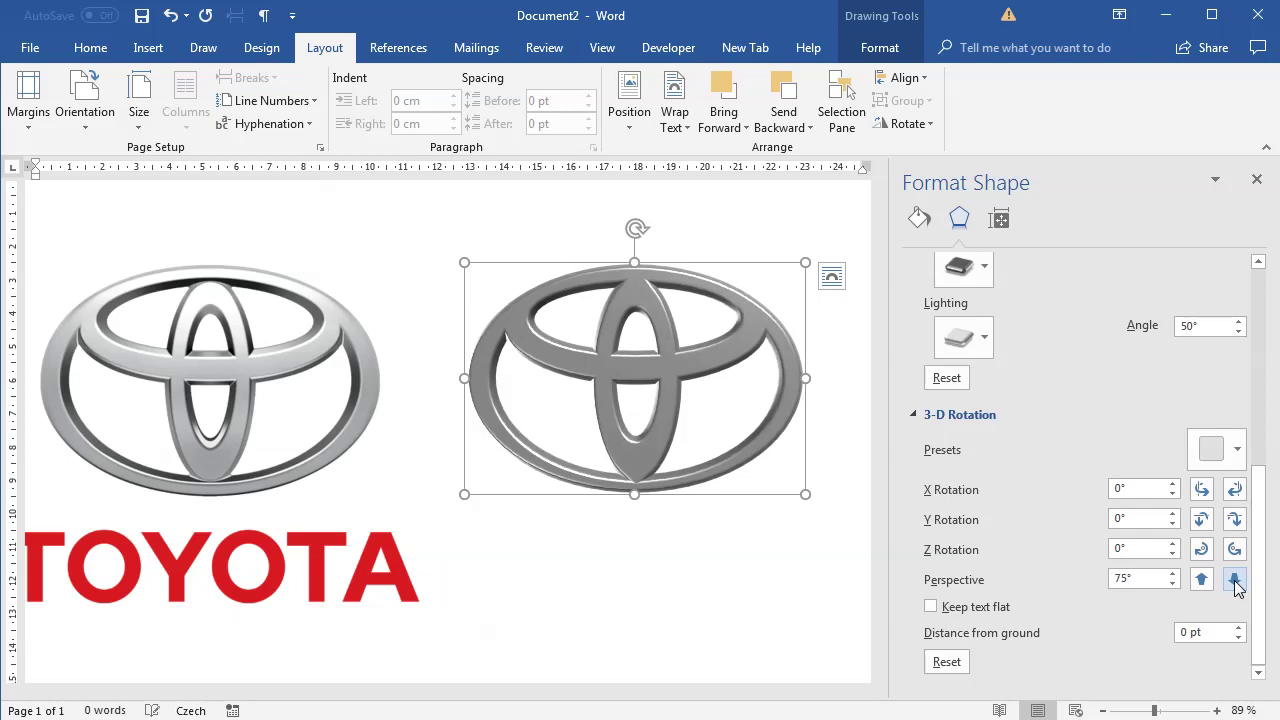
click(1234, 580)
click(1234, 580)
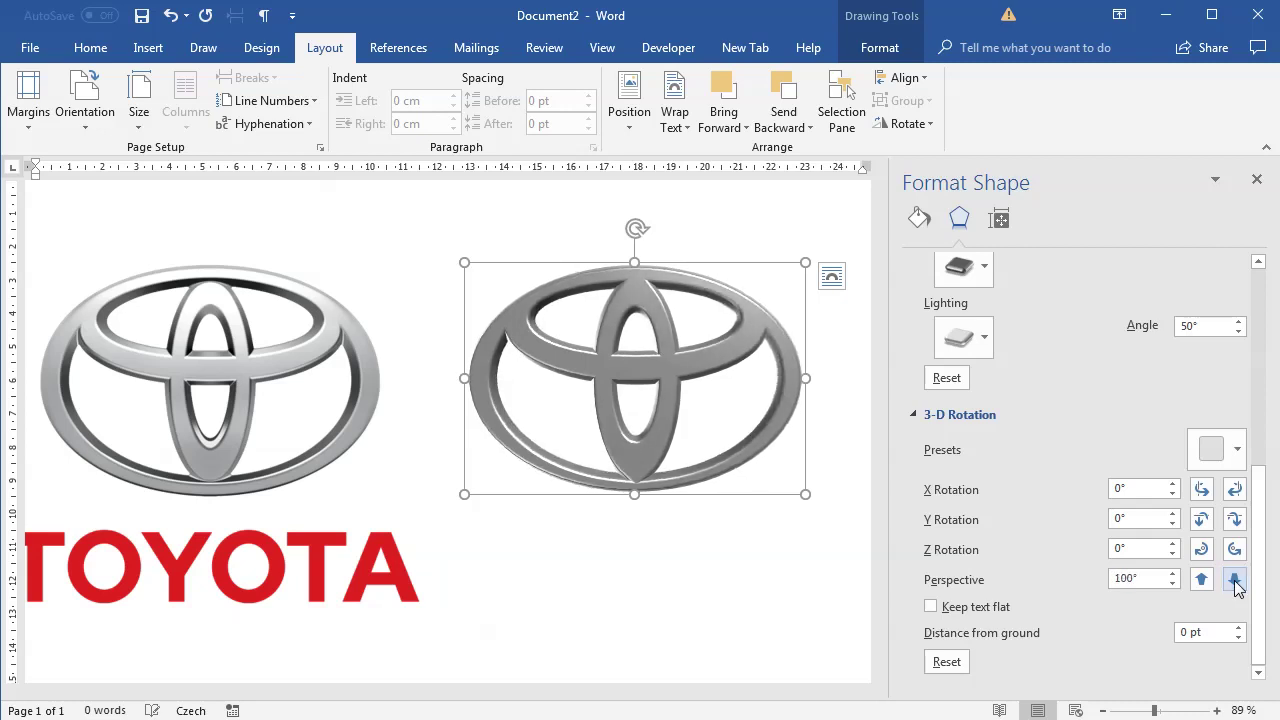
click(1234, 580)
click(1234, 580)
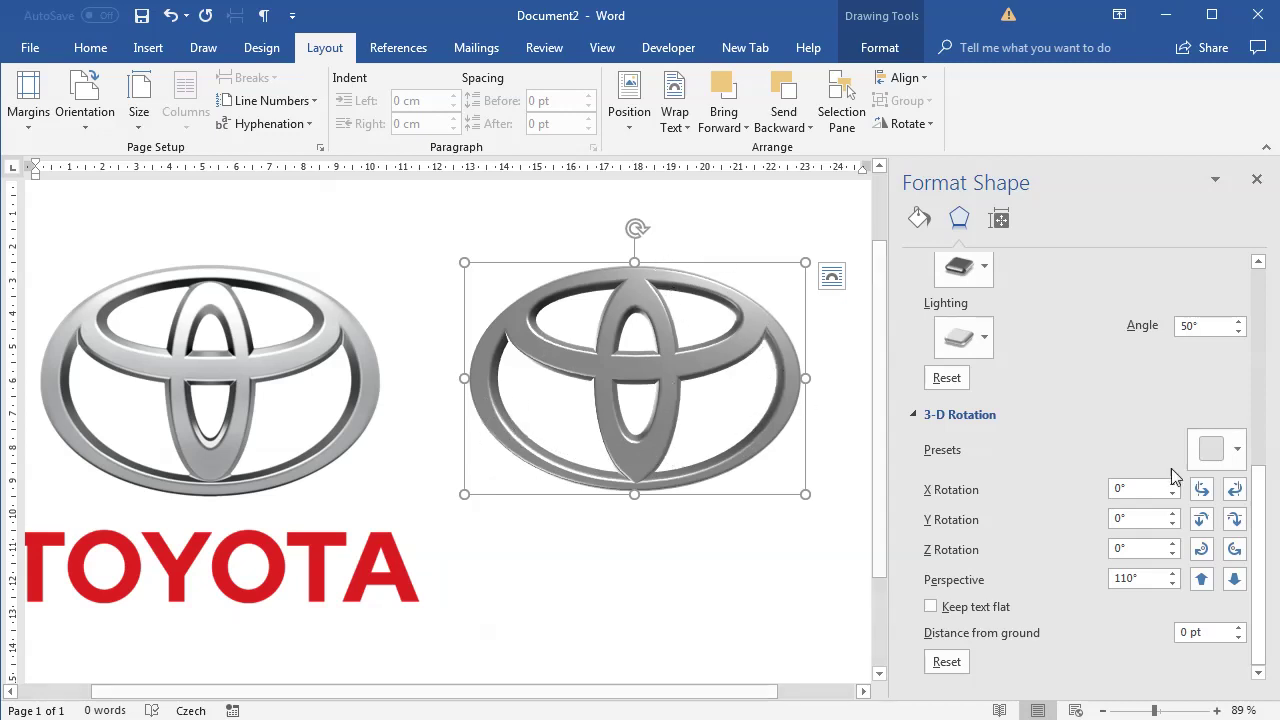
- Try a very light gray solid fill on the emblem and settle on a slightly darker light gray
click(919, 218)
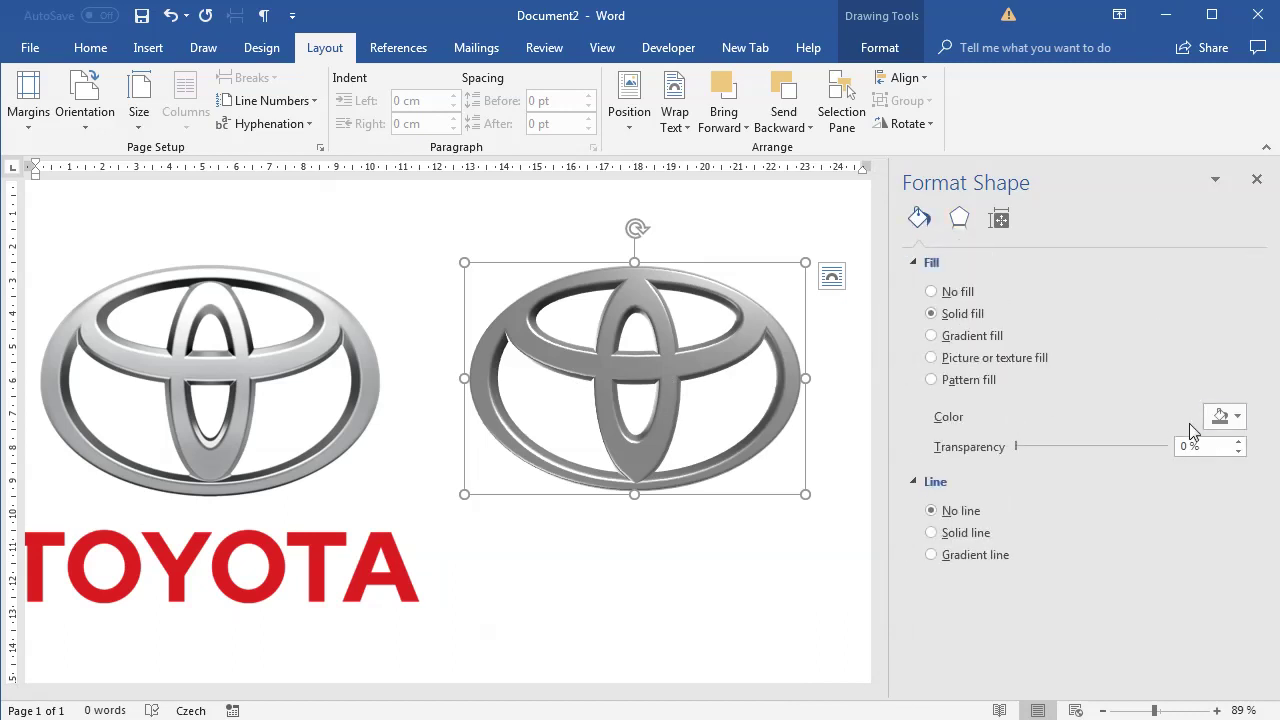
click(1221, 418)
click(1212, 516)
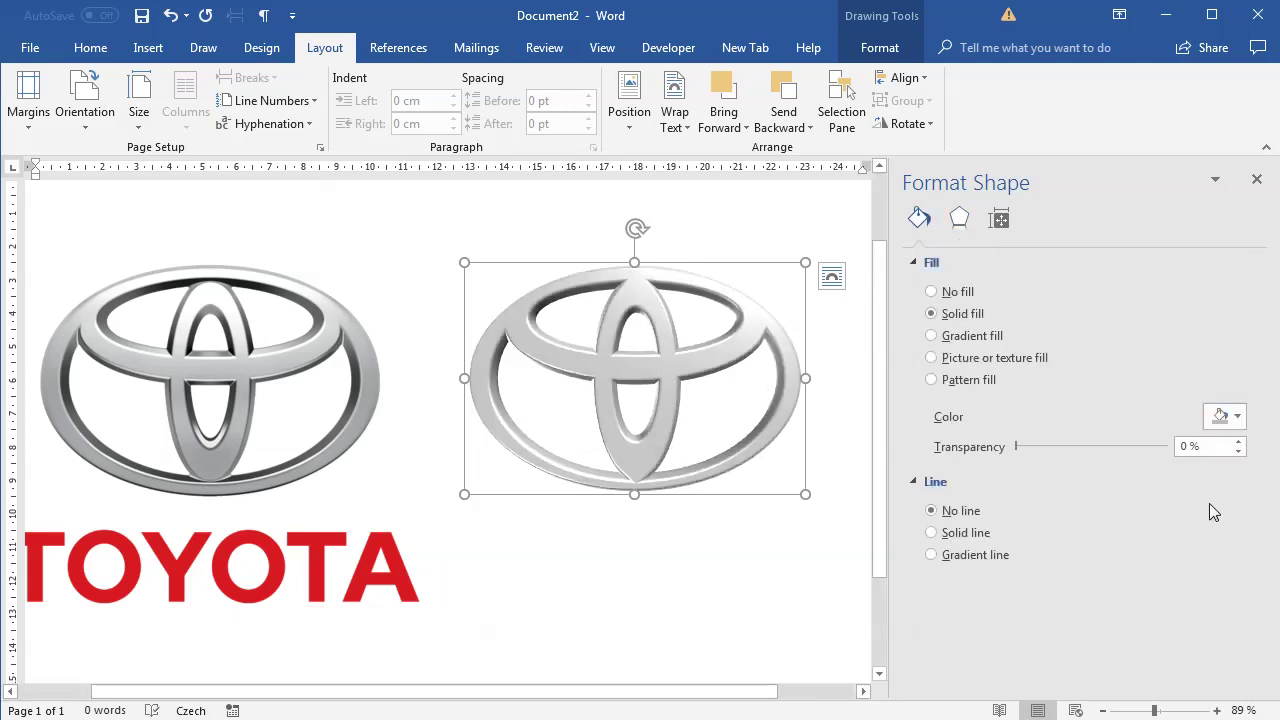
click(1221, 417)
click(1216, 529)
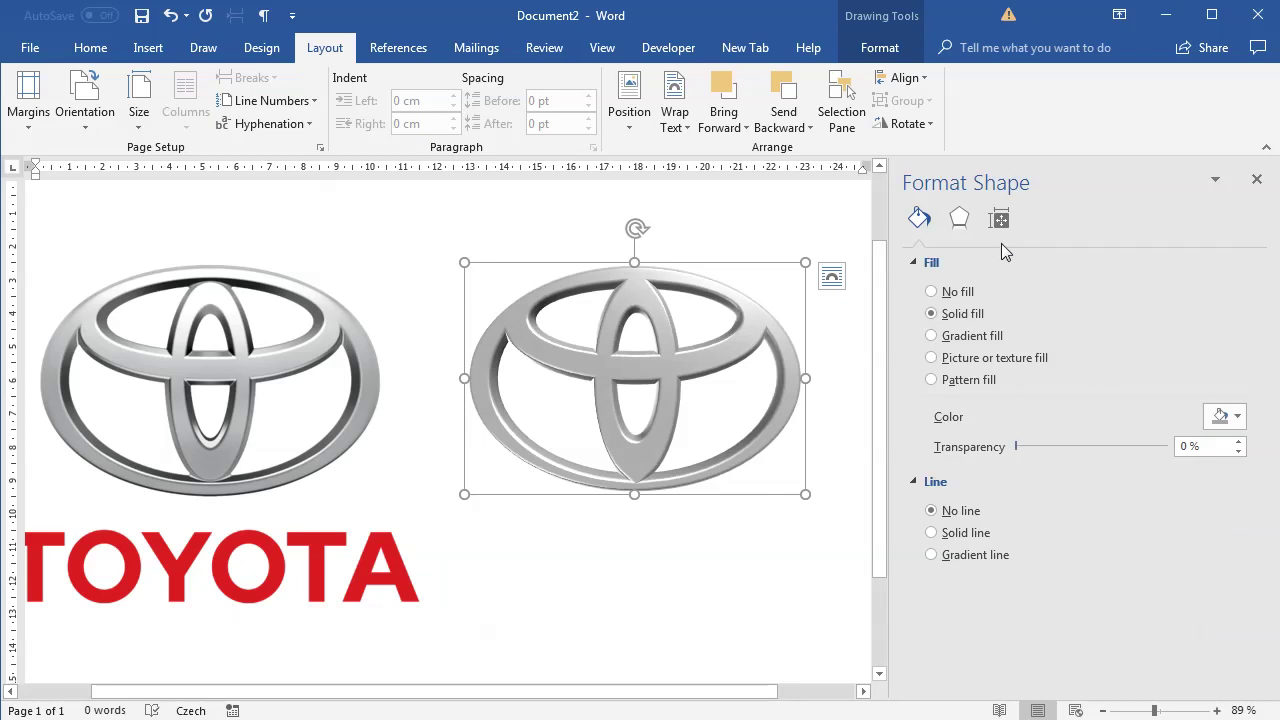
- Set both the width and the height of the emblem's top bevel to 12 pt
click(959, 218)
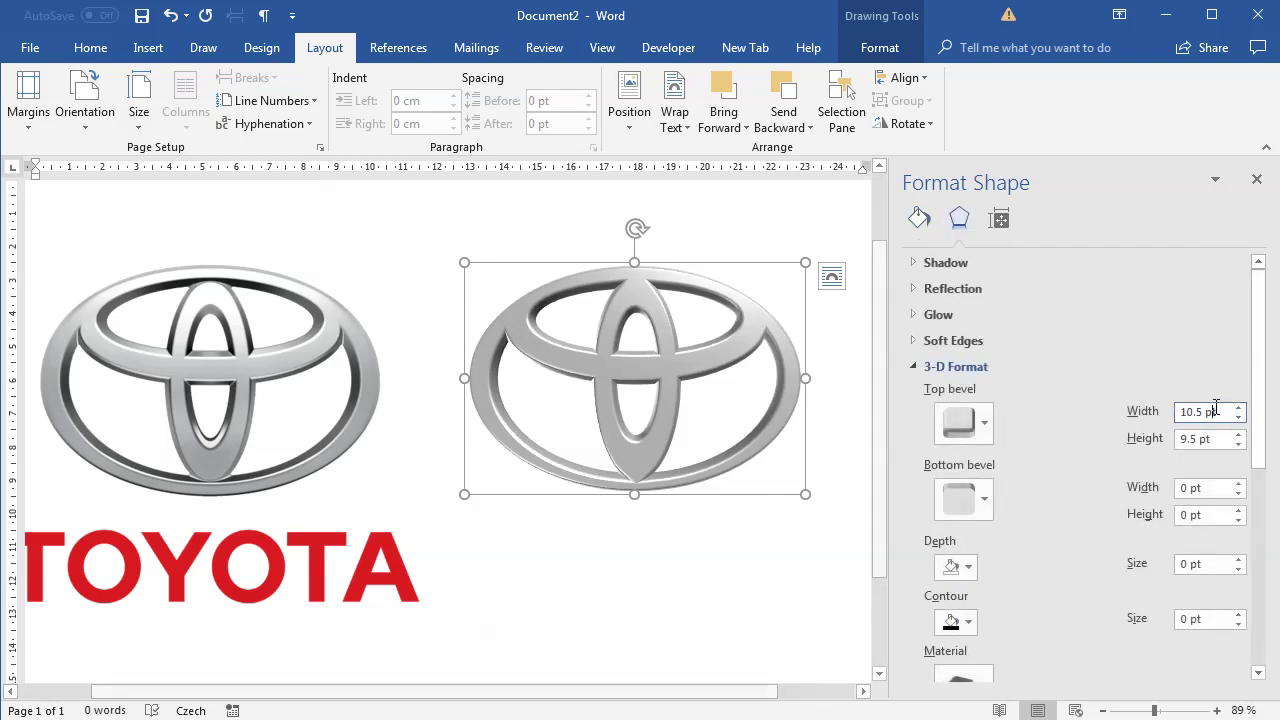
double_click(1215, 411)
text(12)
key(Tab)
text(12)
key(Return)
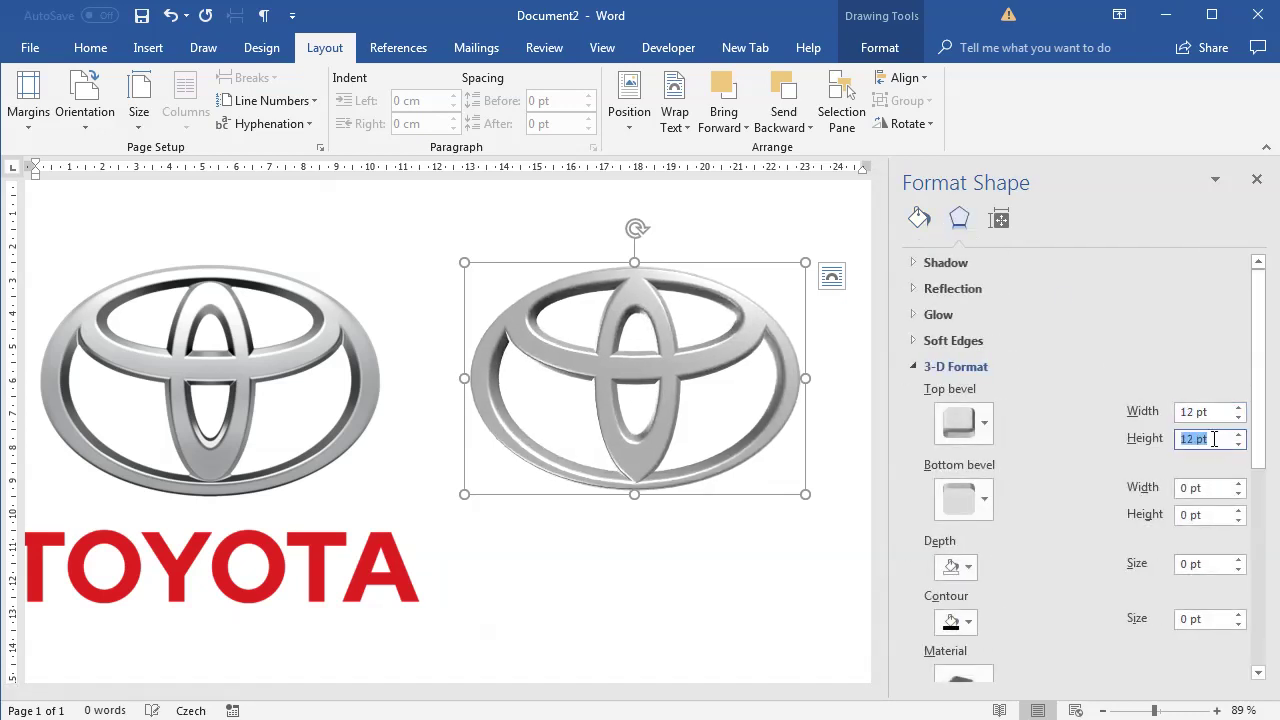
- Try top bevel heights of 12.5 pt, 15 pt and 14.5 pt on the emblem and settle on 13.5 pt
text(12.5)
key(Return)
text(15)
key(Return)
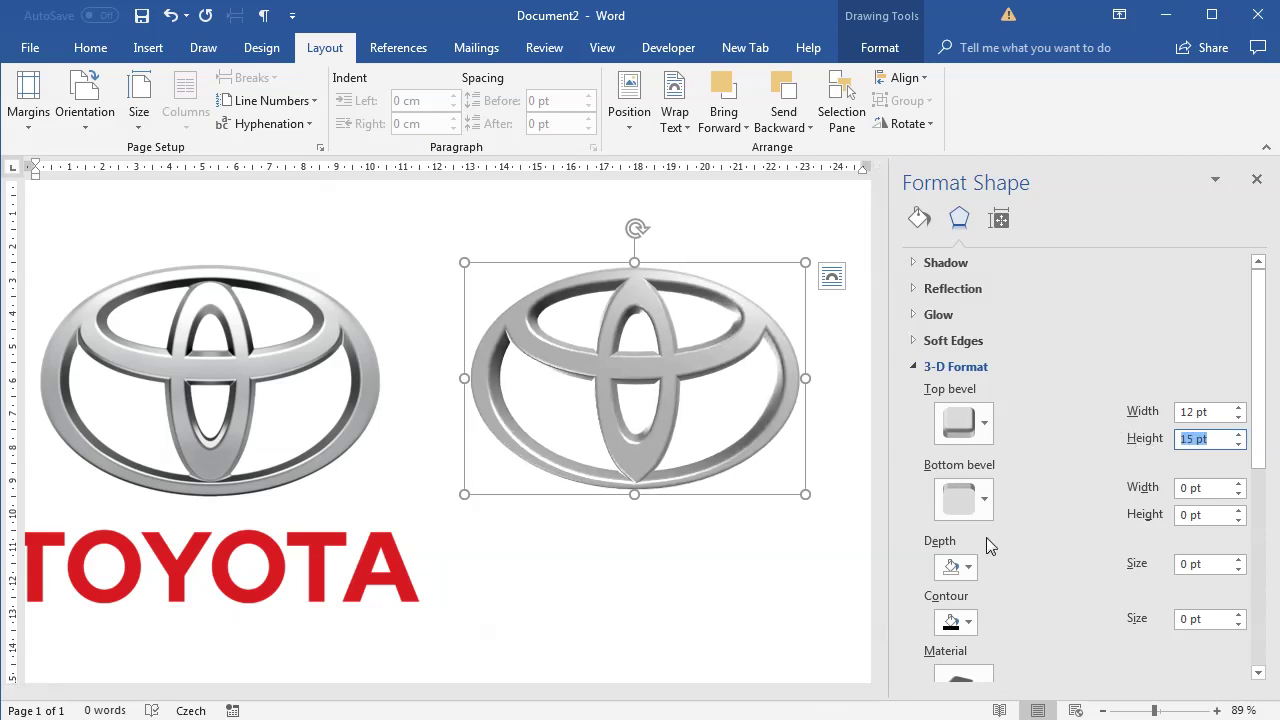
text(14.5)
key(Return)
key(Down)
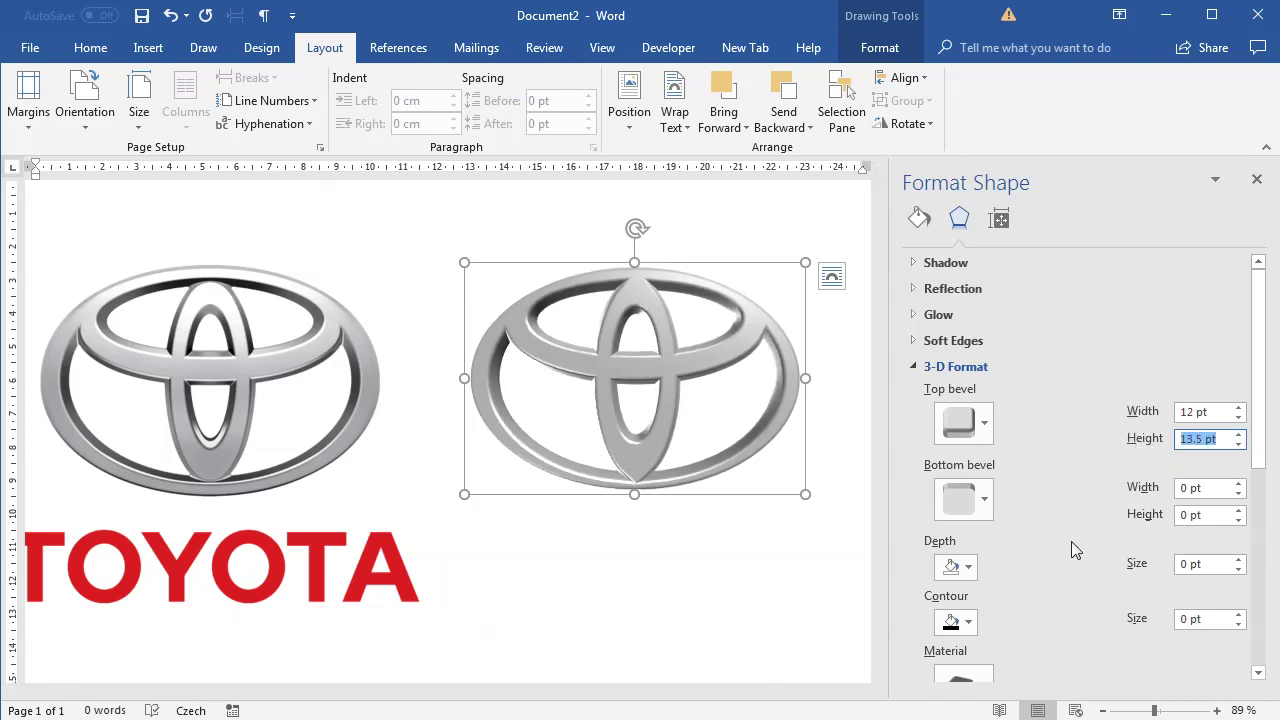
- Try a 3-D depth size of 5.5 pt on the emblem
click(1188, 564)
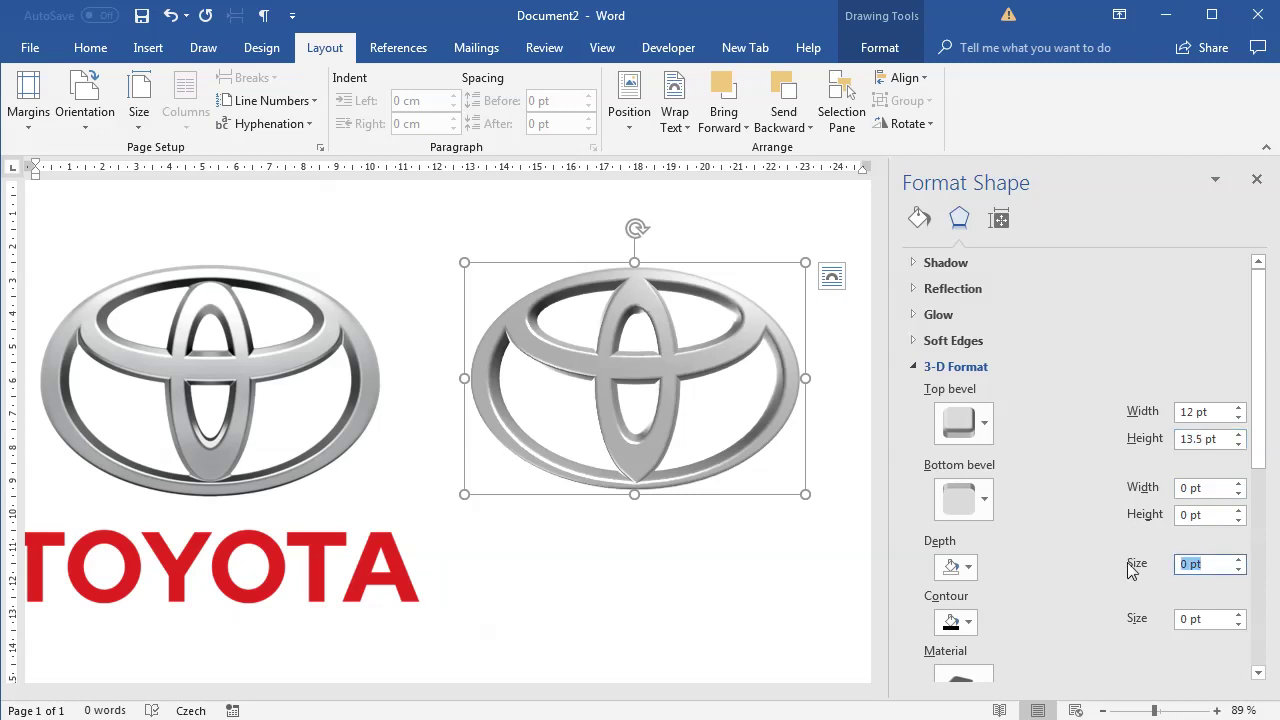
key(Up)
key(Up)
key(Up)
key(Up)
key(Up)
key(Up)
key(Up)
key(Up)
key(Up)
key(Up)
key(Up)
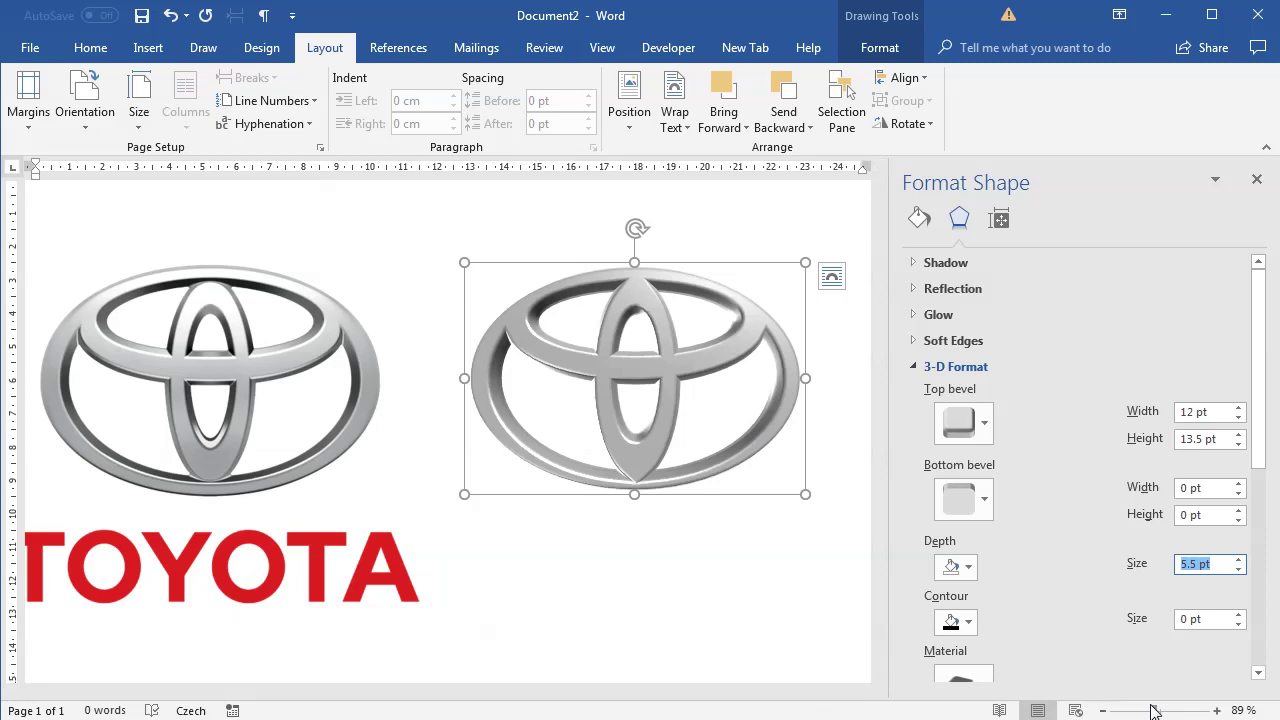
- Set the emblem's 3-D depth size to 2 pt
scroll(694, 700, up, 4)
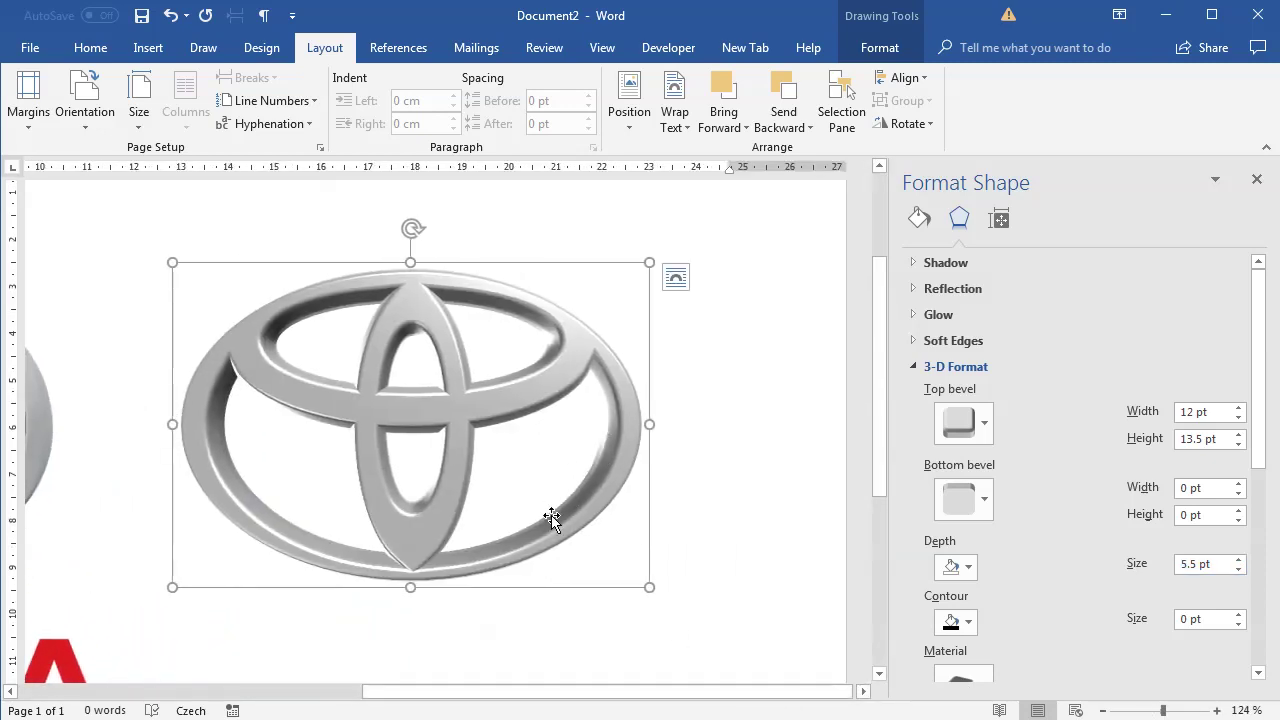
click(1142, 564)
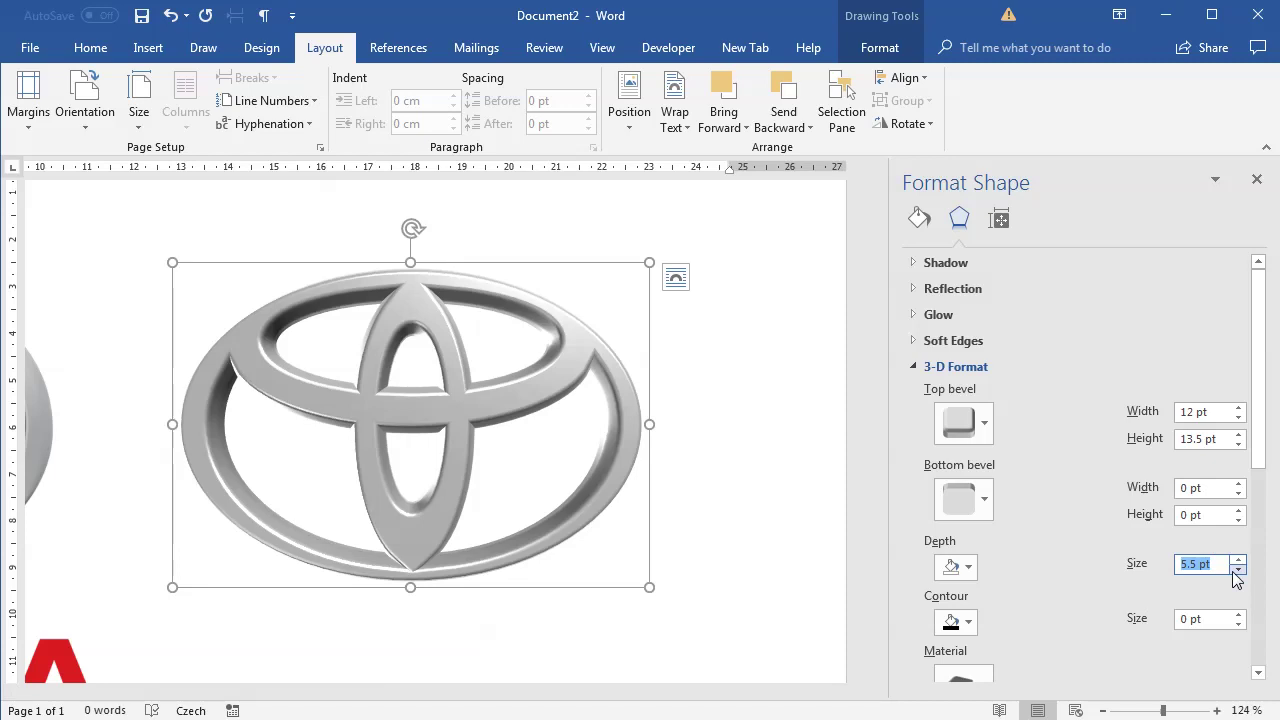
text(2)
key(Return)
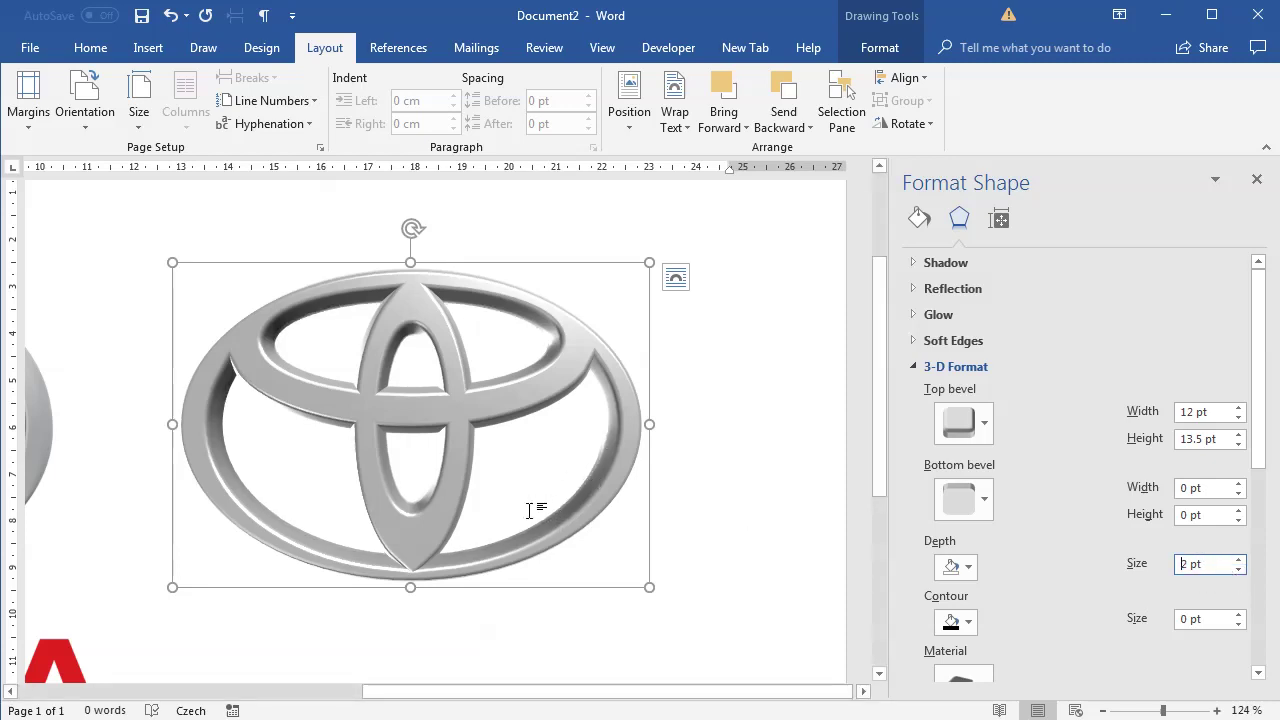
- Switch the emblem to a gradient fill and recolor its first stop to the light gray with -25 % brightness
drag(640, 691, 600, 697)
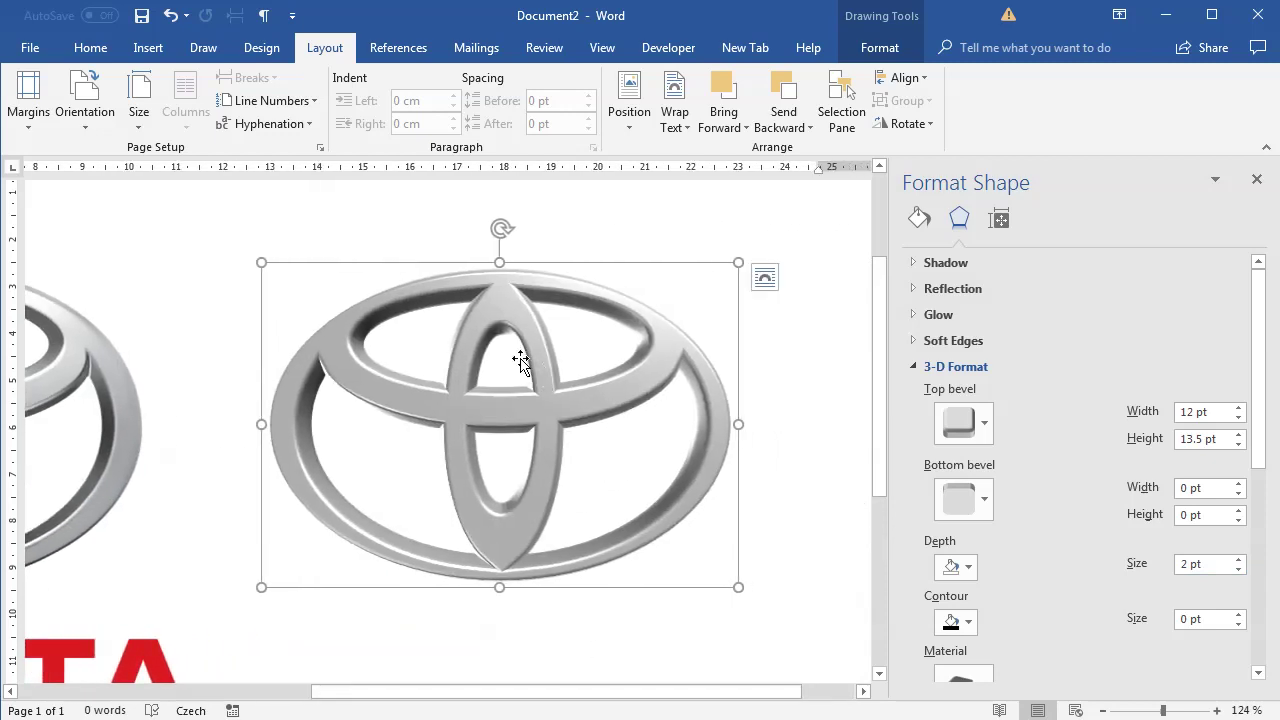
drag(878, 409, 878, 418)
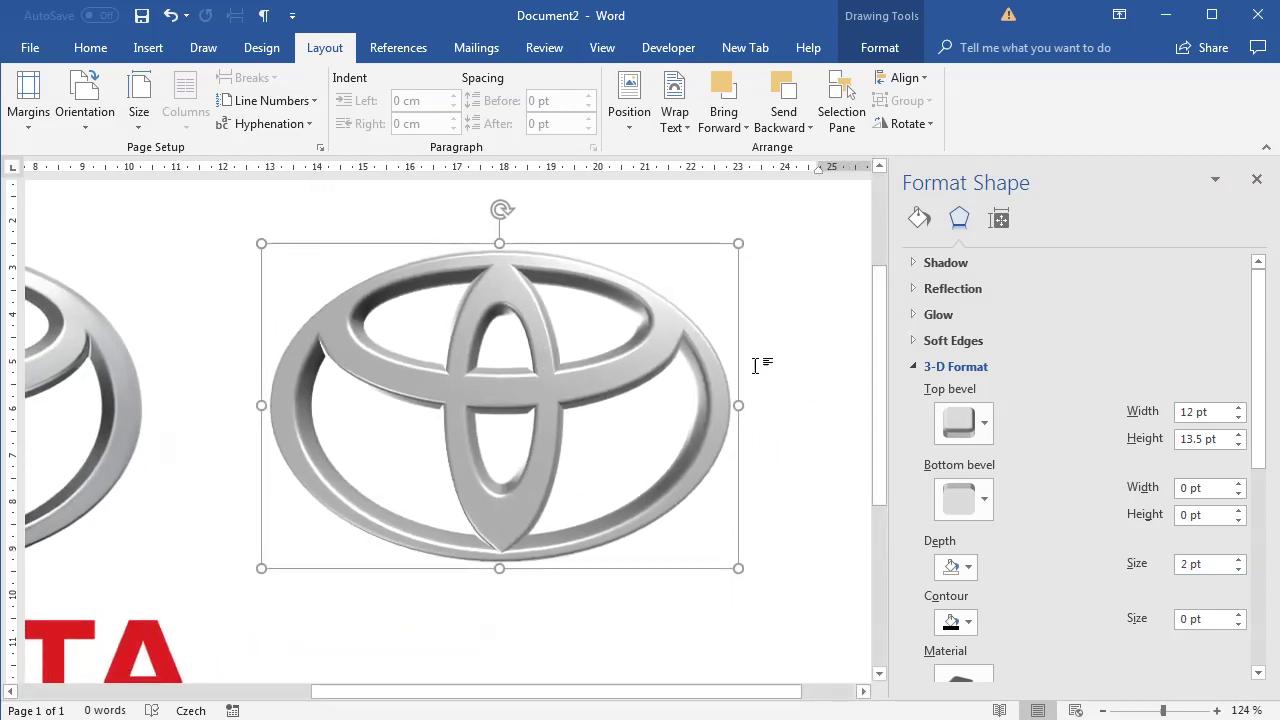
click(919, 218)
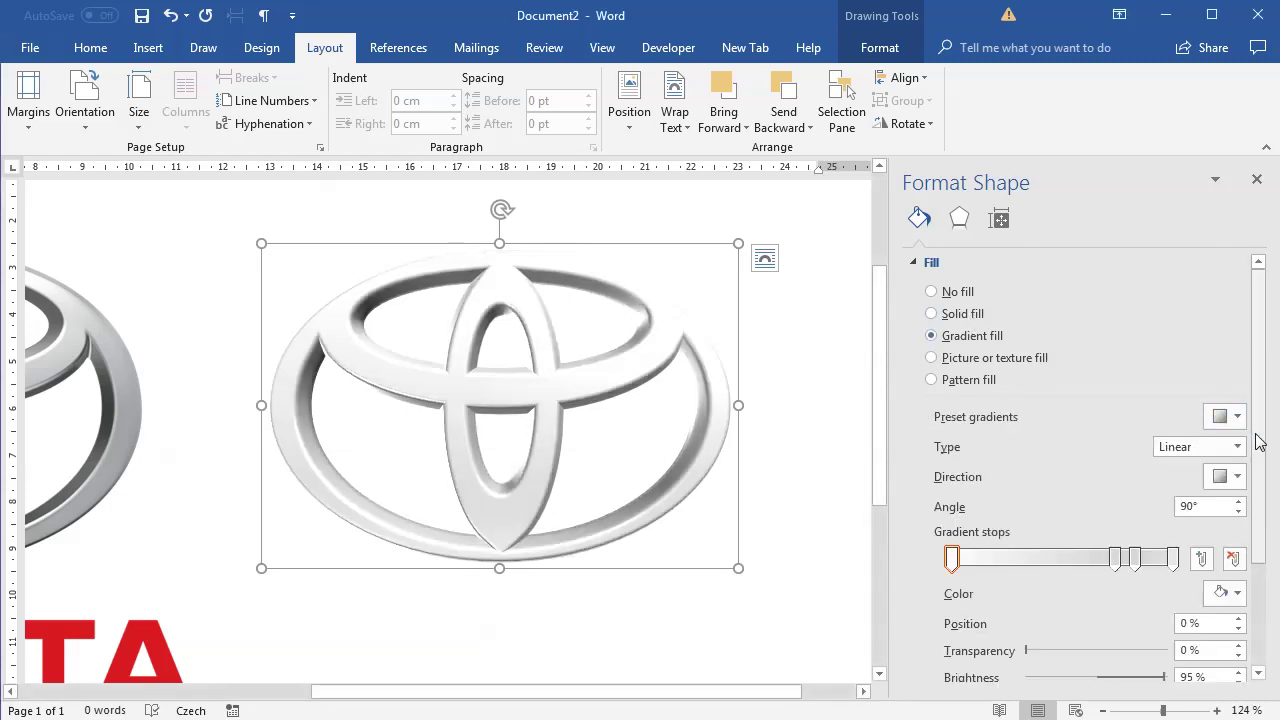
drag(1257, 409, 1249, 566)
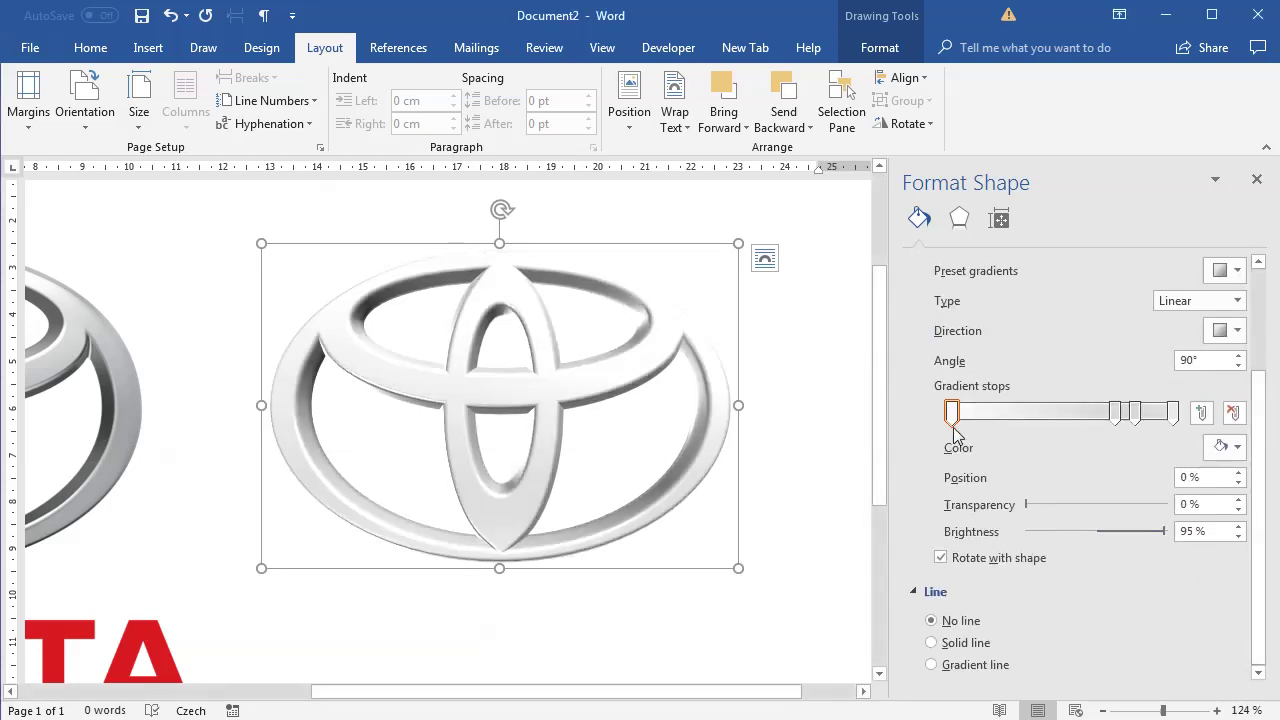
click(1222, 447)
click(1213, 536)
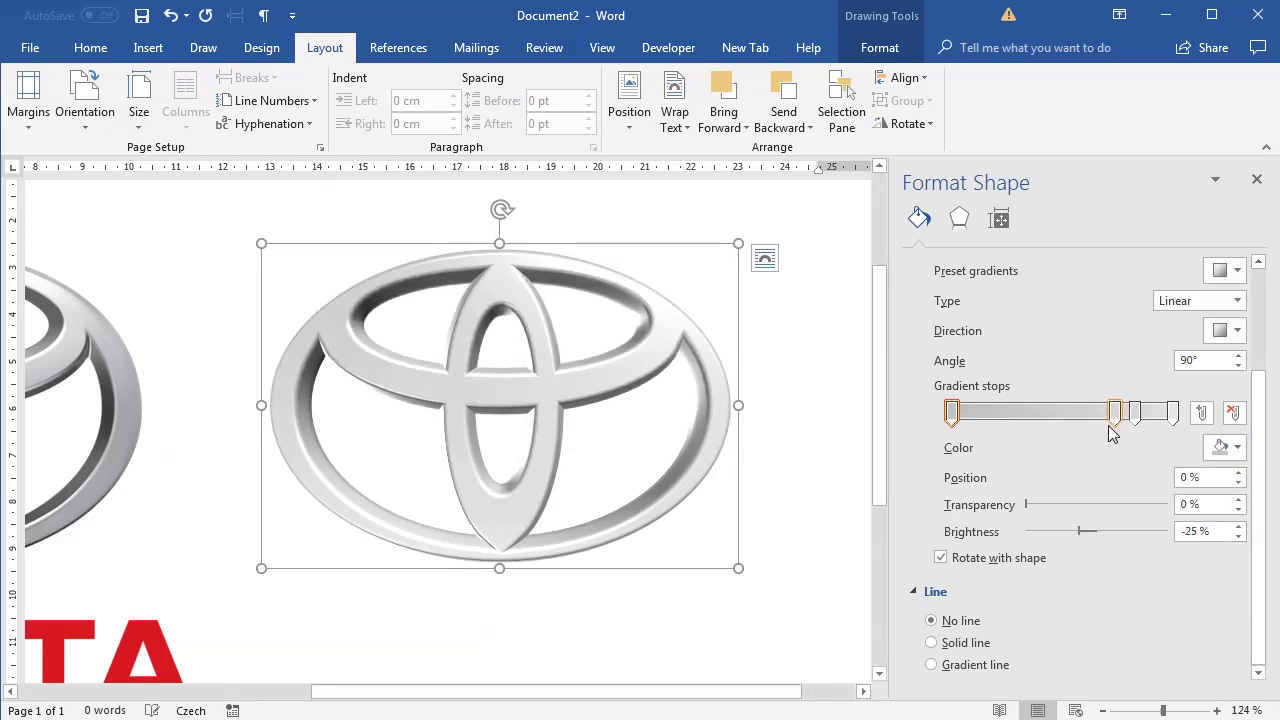
- Move the second gradient stop to about 35 % and make it dark gray, then shift the third stop closer and make it light gray
drag(1118, 412, 1023, 414)
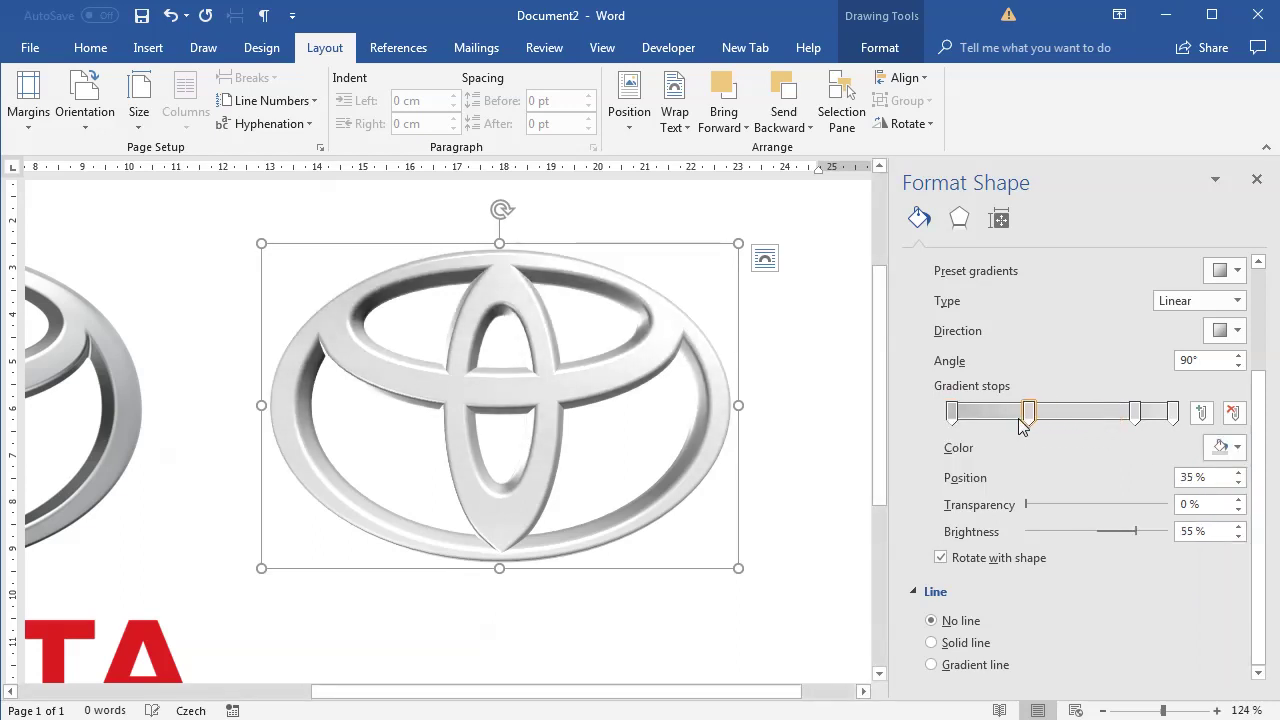
click(1222, 447)
click(1215, 574)
drag(1134, 412, 1103, 413)
click(1222, 447)
click(1214, 537)
- Recolor the last gradient stop to the light gray with -15 % brightness
click(1172, 412)
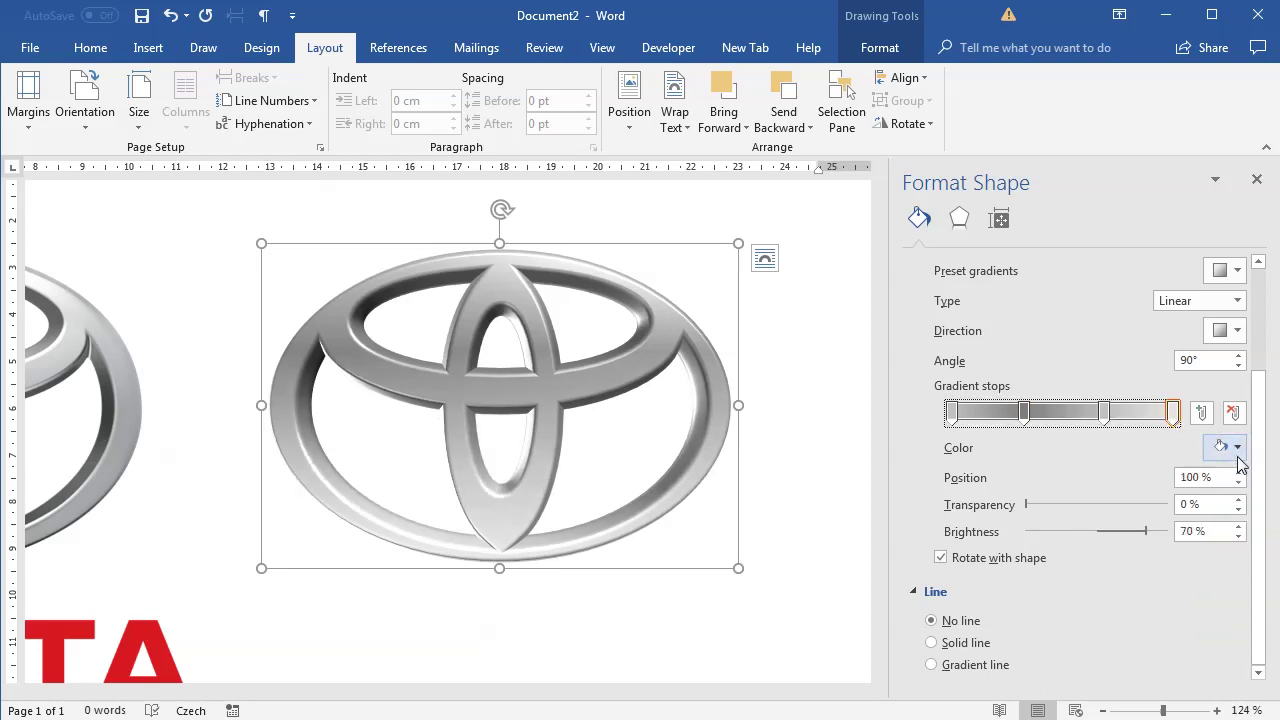
click(1222, 447)
click(1213, 531)
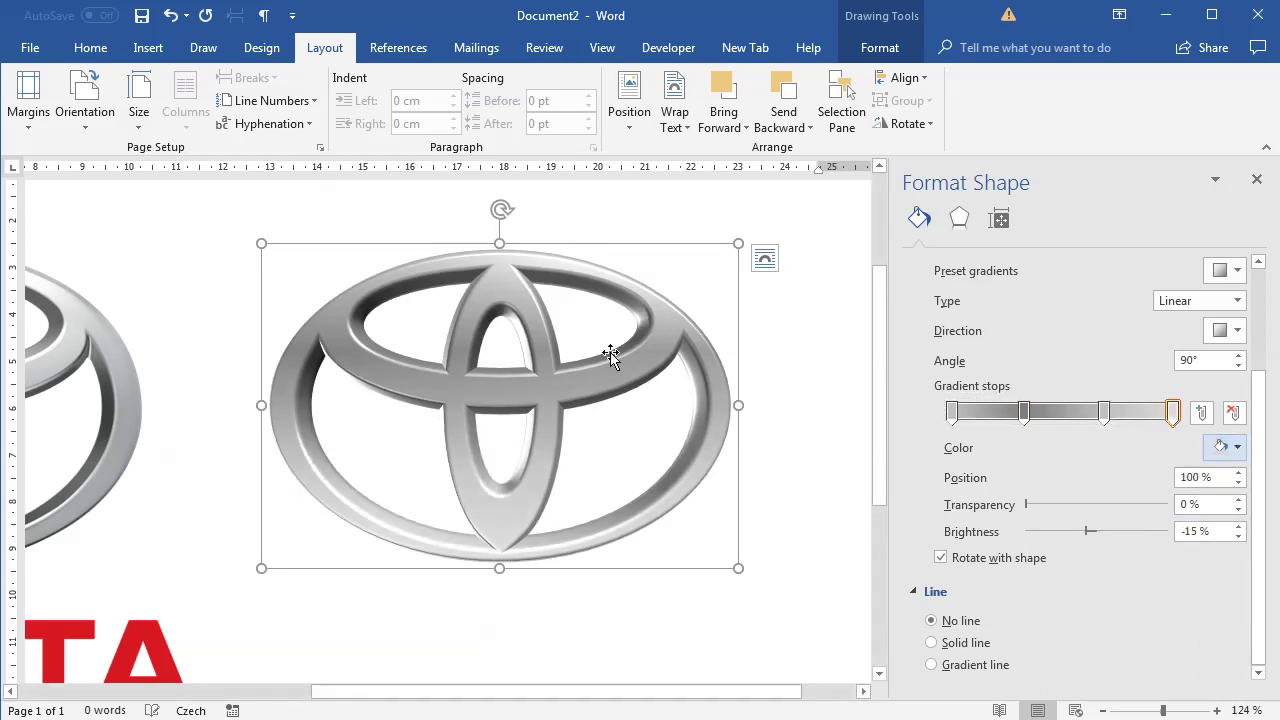
- Try gradient angles of 0°, 190° and 90° on the emblem, and settle on 270°
drag(1206, 362, 1158, 367)
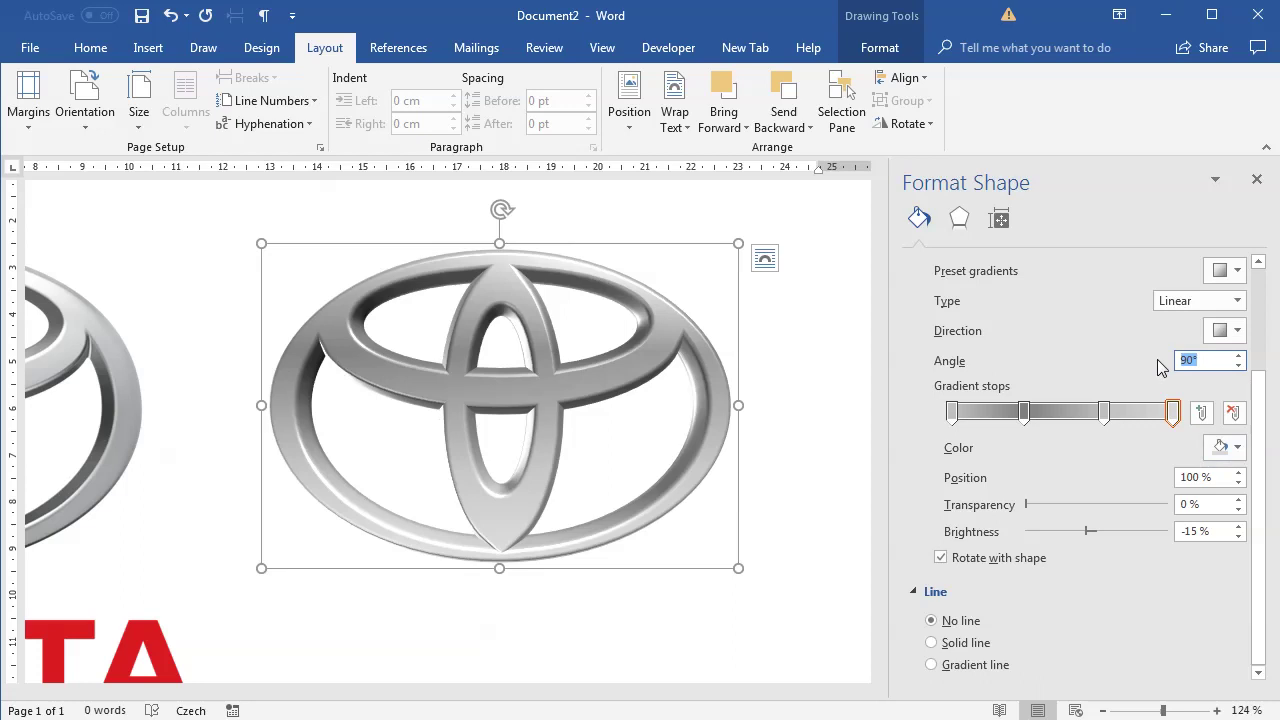
text(0)
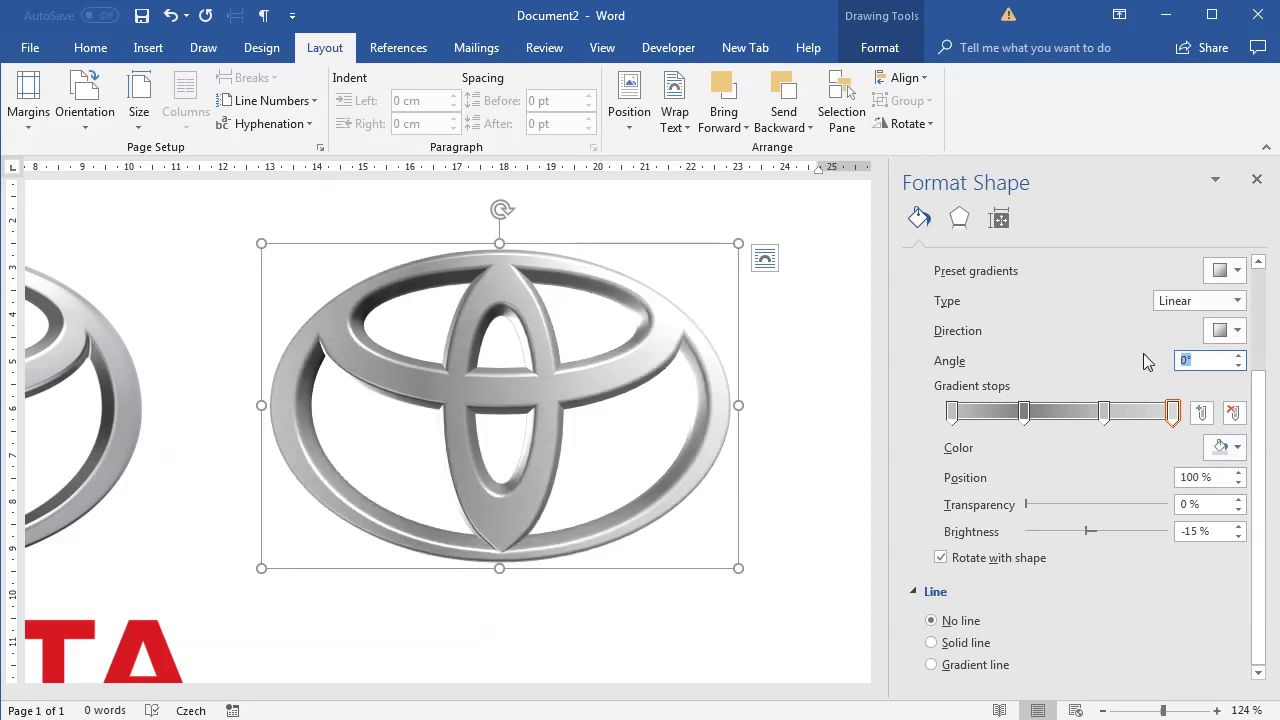
text(190)
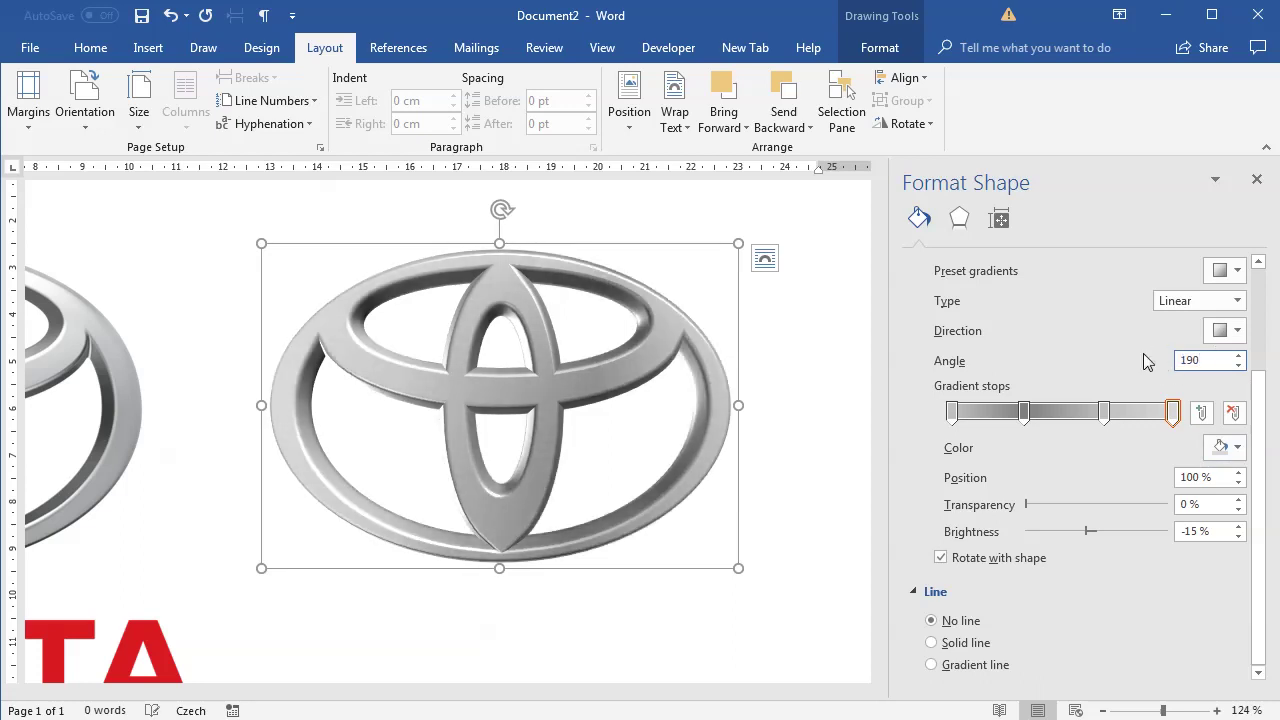
key(BackSpace)
key(BackSpace)
key(BackSpace)
text(90)
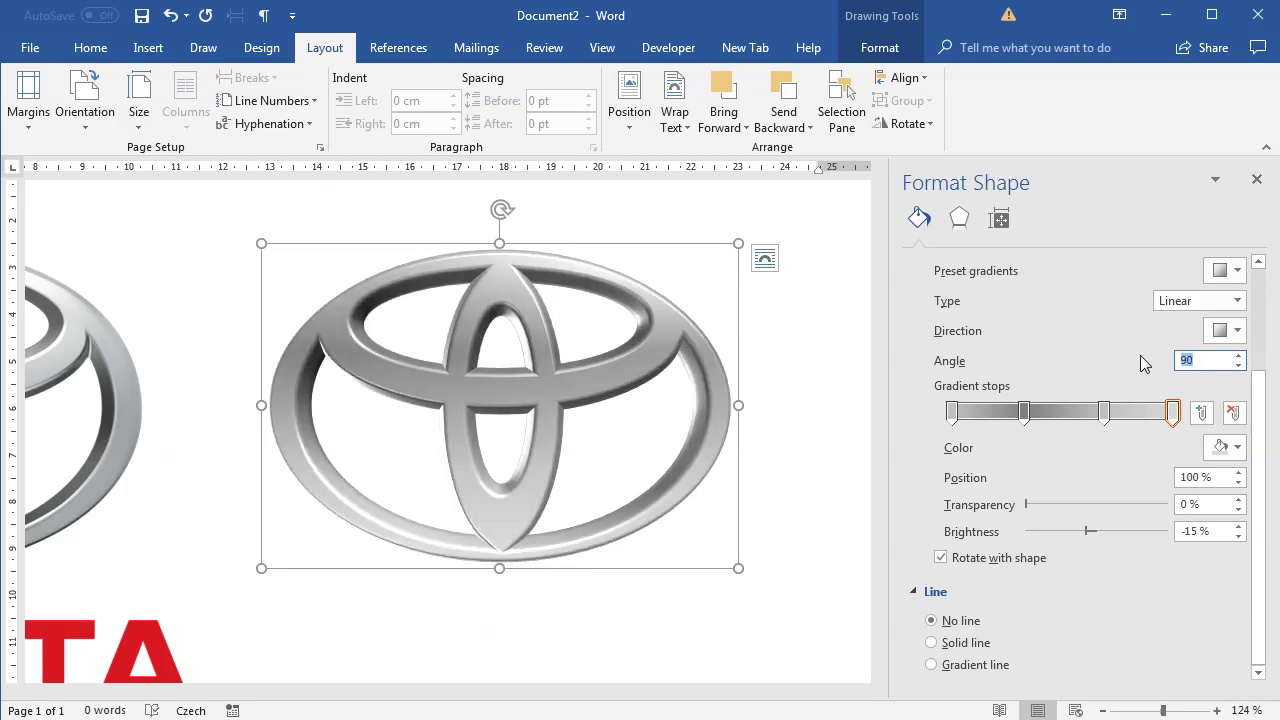
text(270)
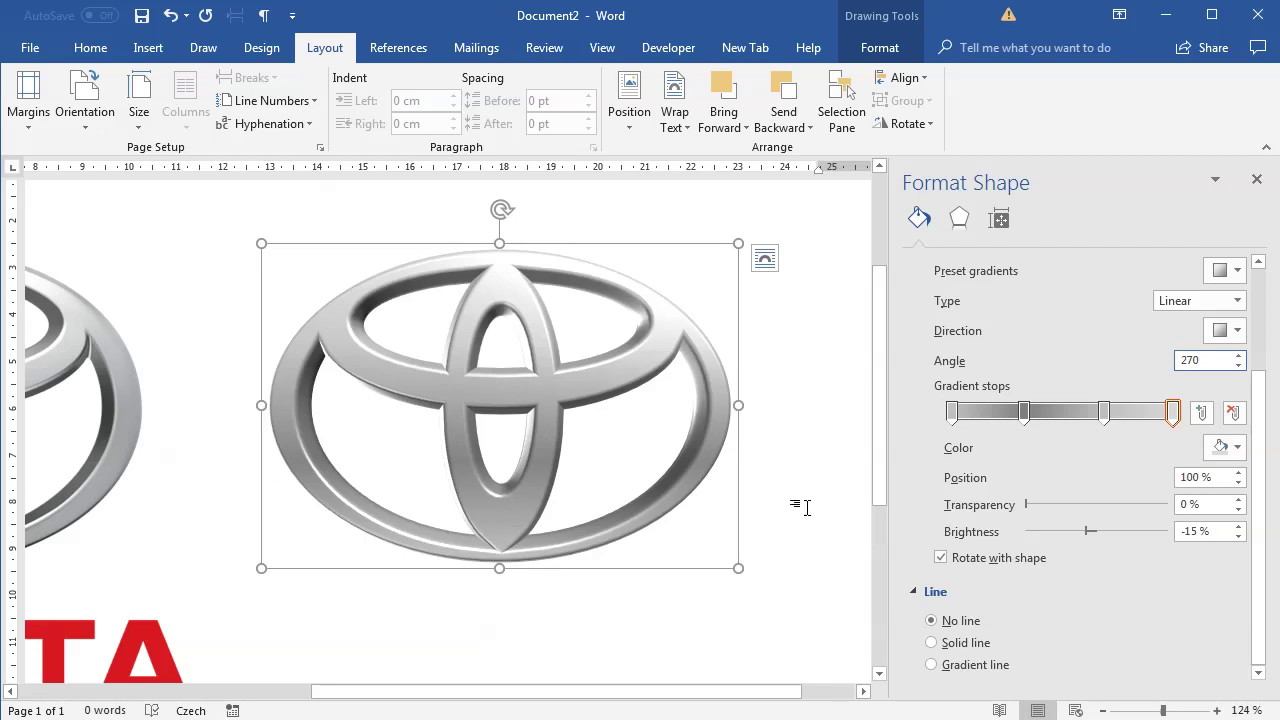
- Reposition the emblem's gradient stops: the second to 27 %, the third to 59 % and the first to about 9 %
drag(1024, 412, 1012, 412)
mouse_move(1104, 412)
mouse_down()
mouse_move(1058, 418)
mouse_move(1082, 414)
mouse_up()
drag(952, 414, 968, 420)
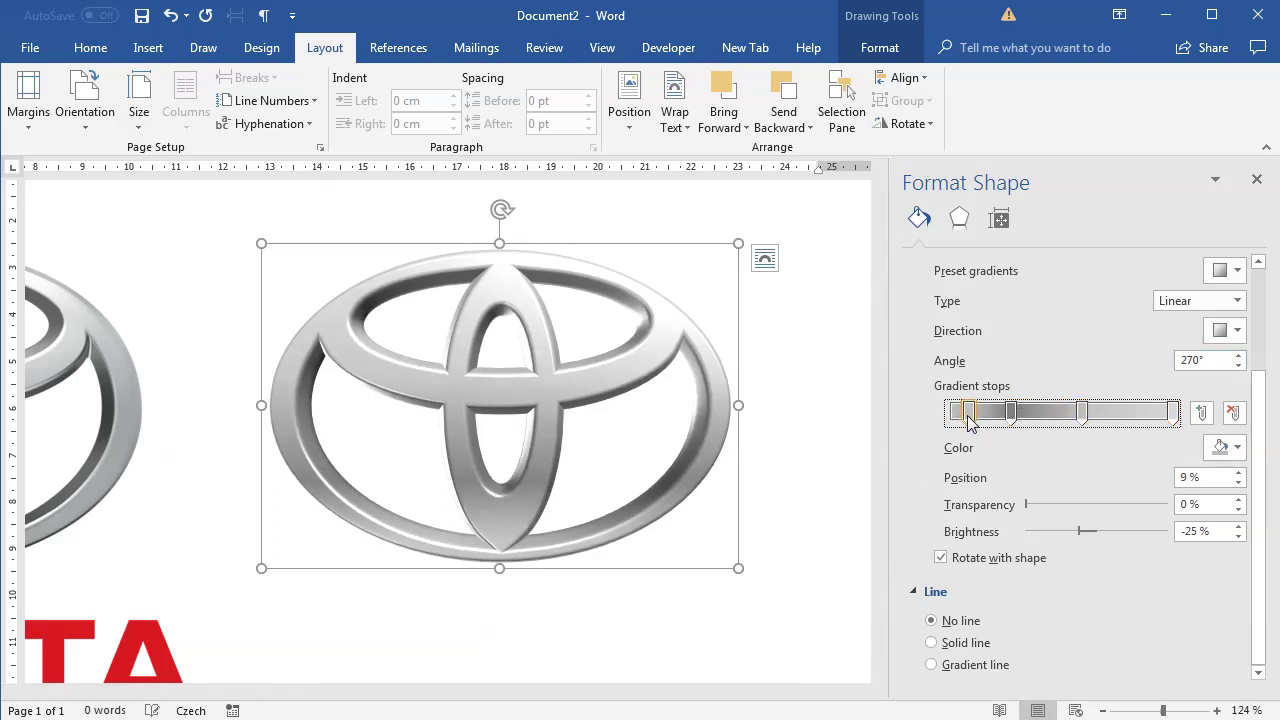
- Recolor the second gradient stop with a custom gray, raising its blue component slightly for a cooler tint
click(1011, 412)
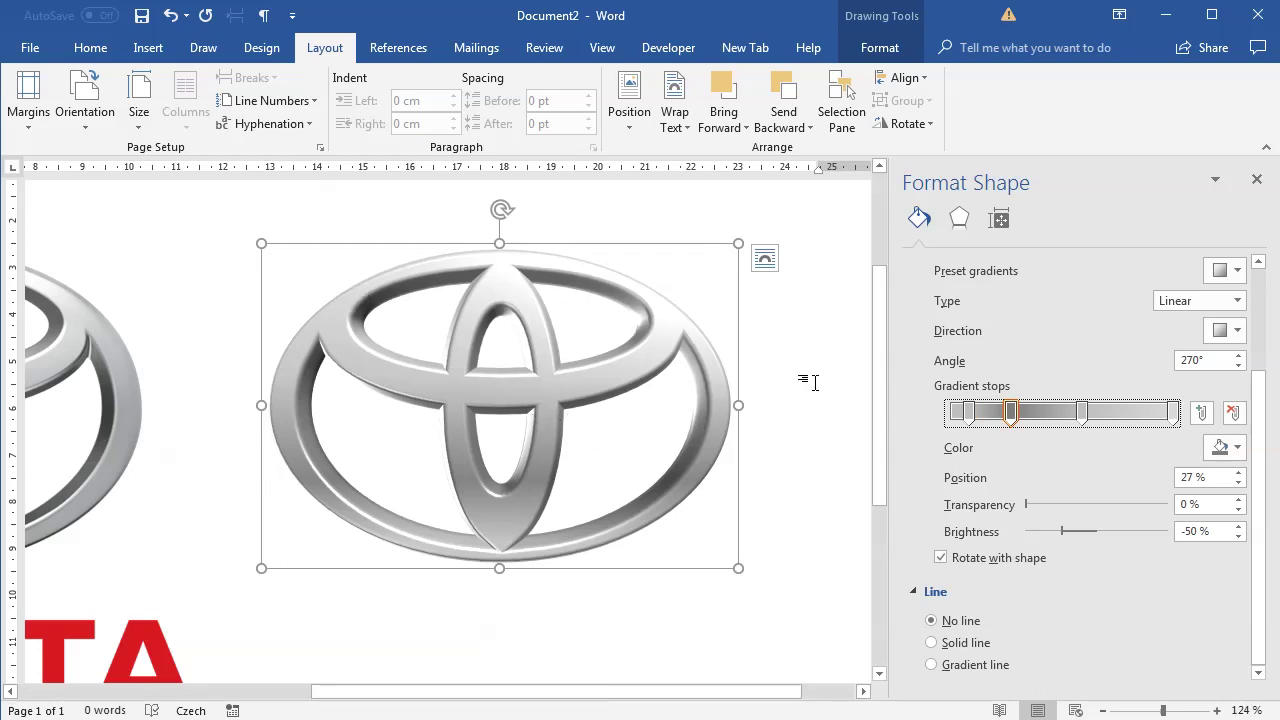
click(1222, 448)
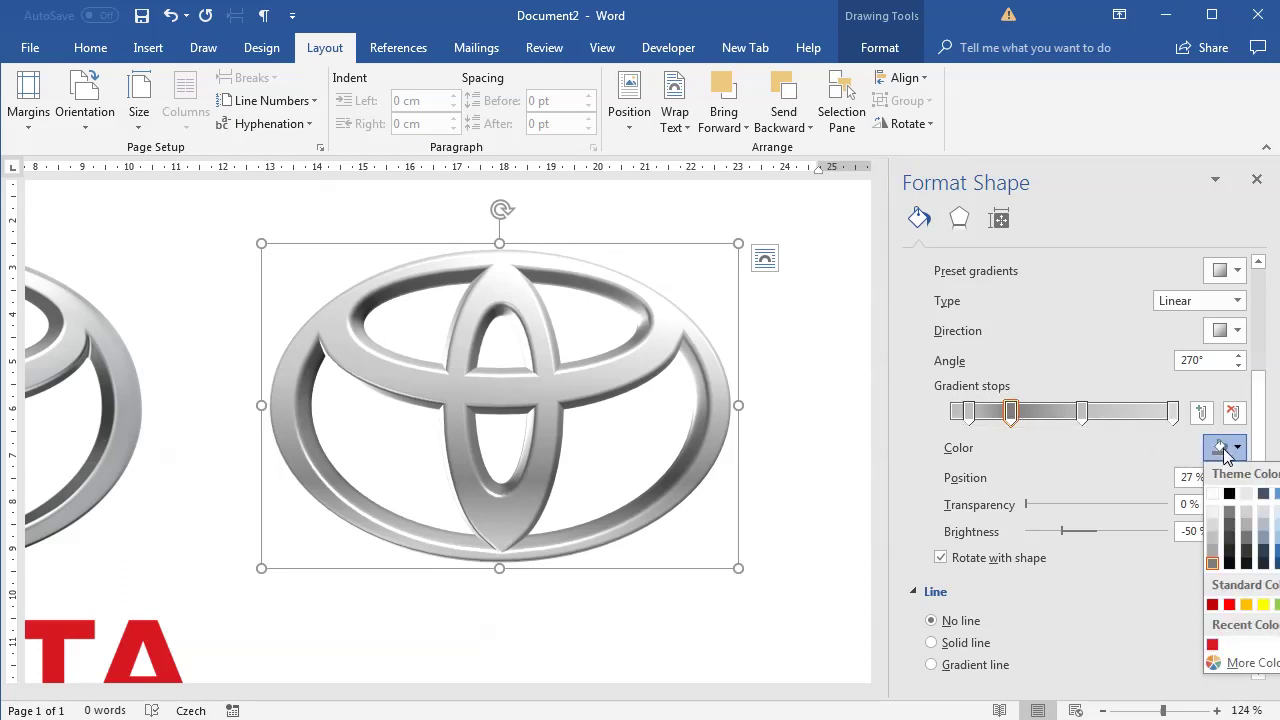
click(1222, 666)
drag(1015, 203, 806, 201)
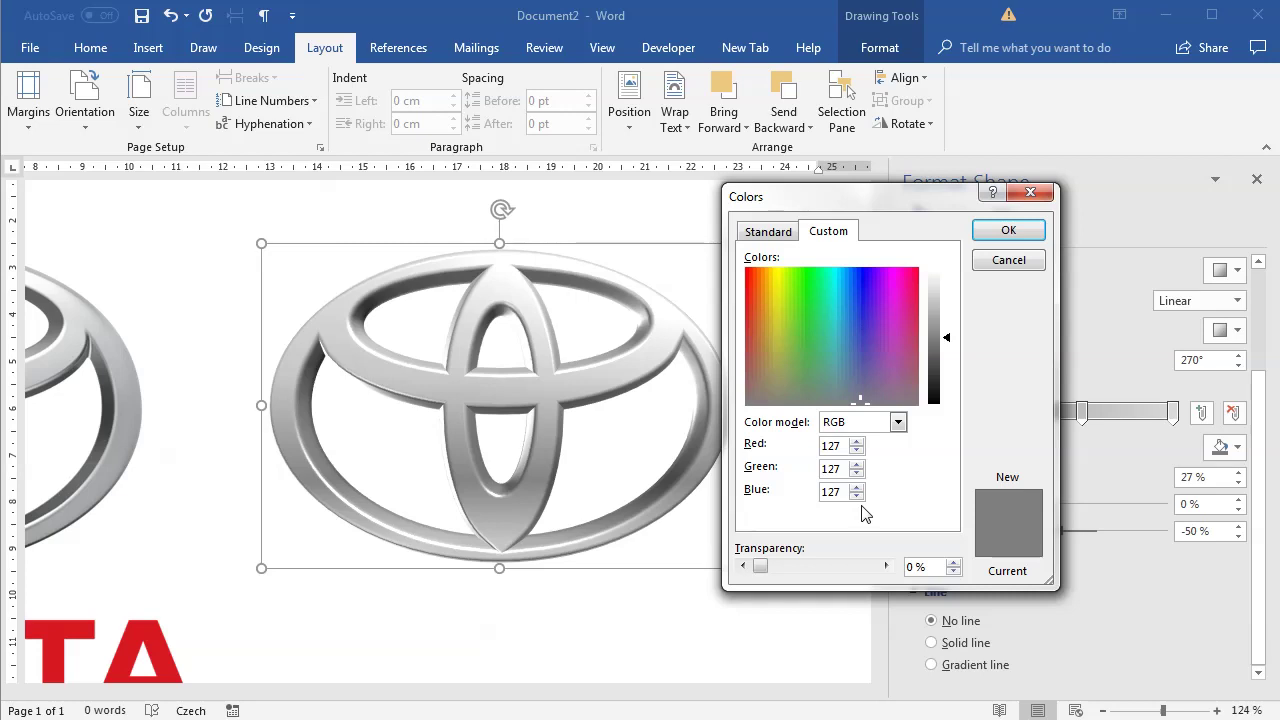
key(Up)
key(Up)
click(1008, 231)
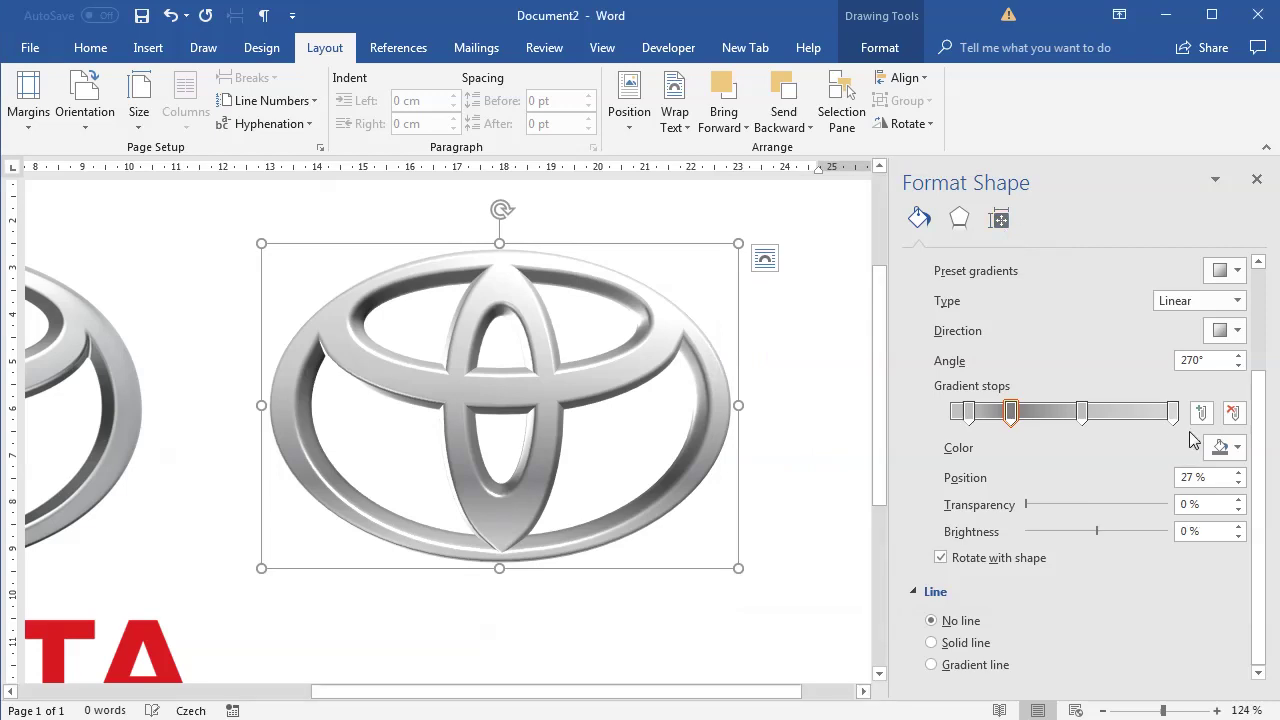
- Give the third and first gradient stops custom light grays with slightly raised blue components
click(1082, 412)
click(1226, 447)
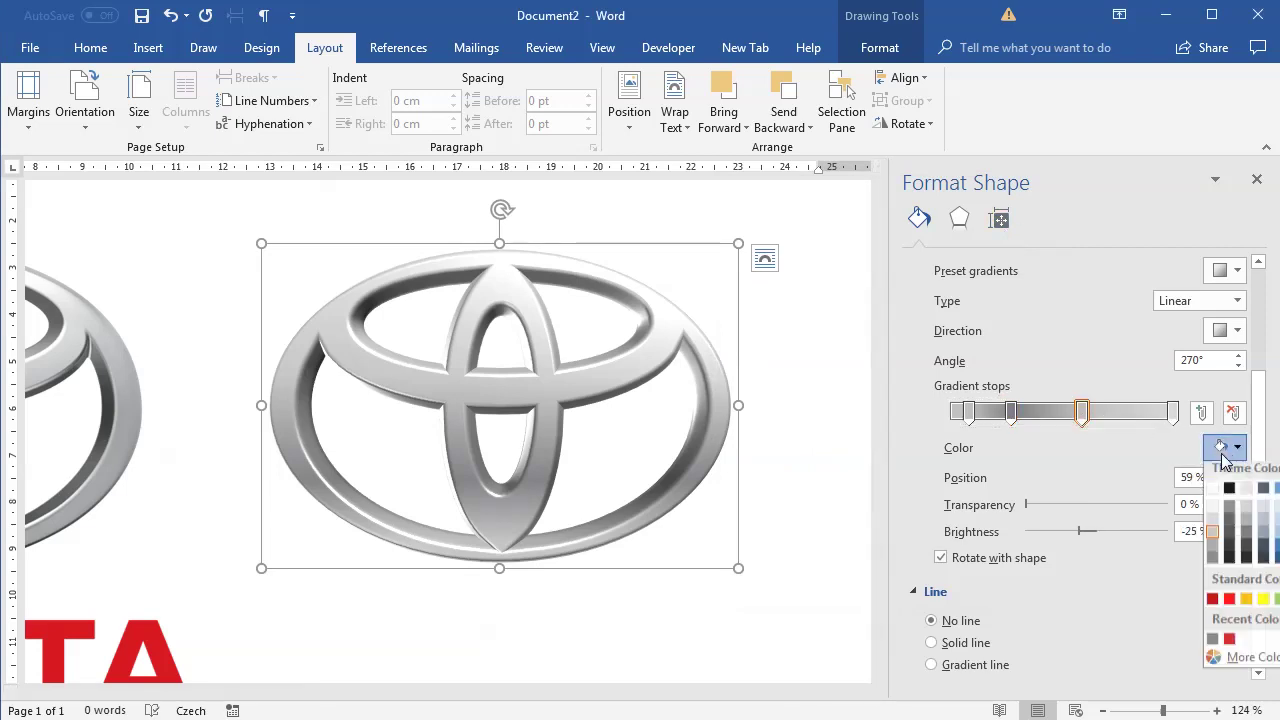
click(1238, 663)
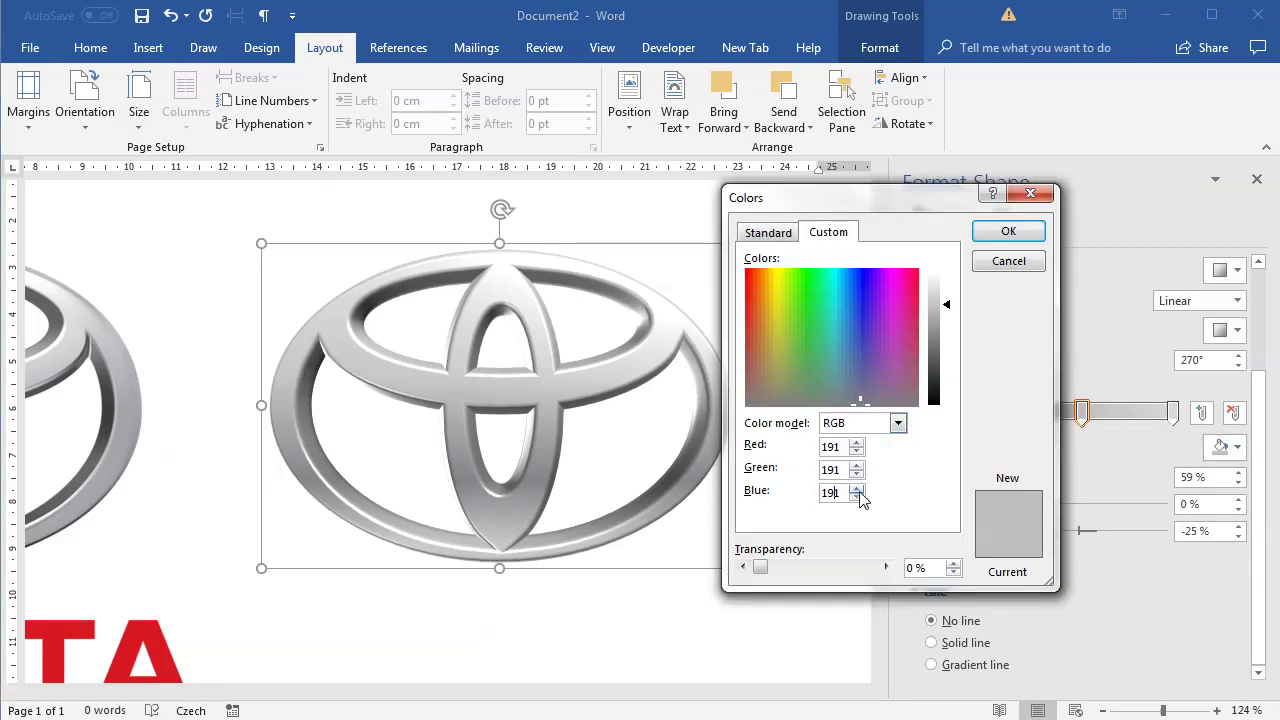
click(1008, 231)
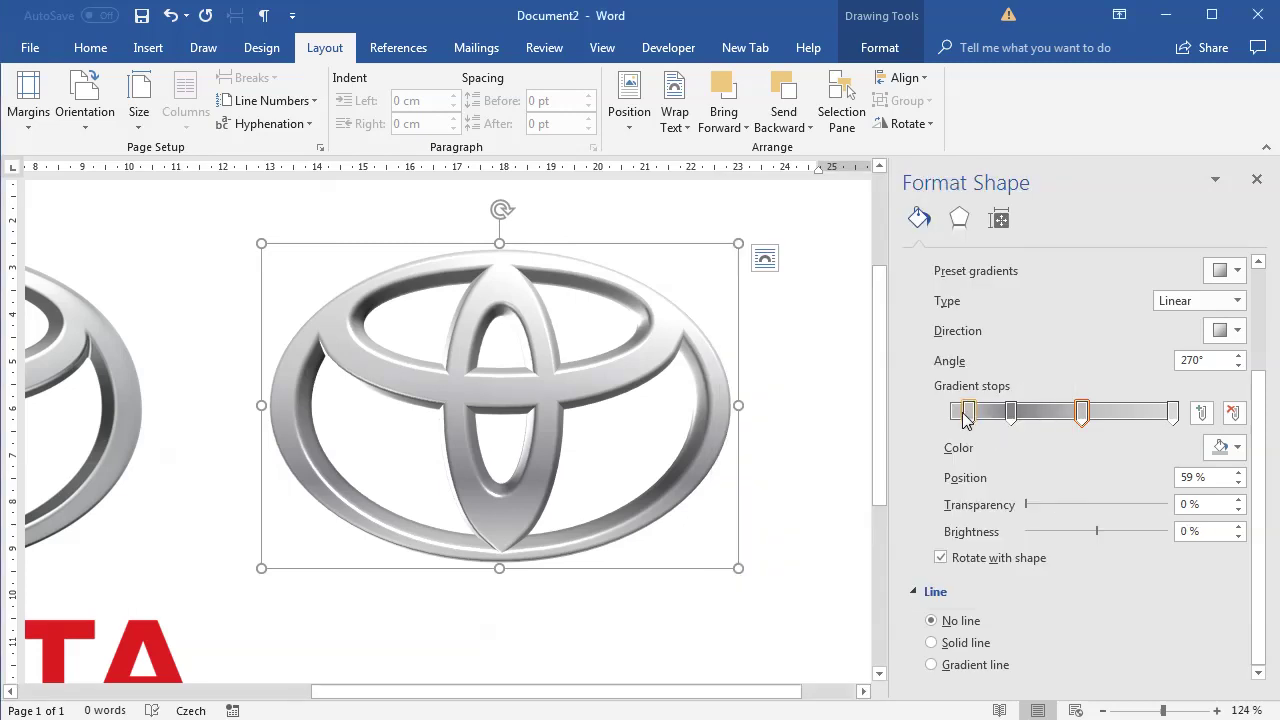
click(967, 412)
click(1226, 447)
click(1238, 663)
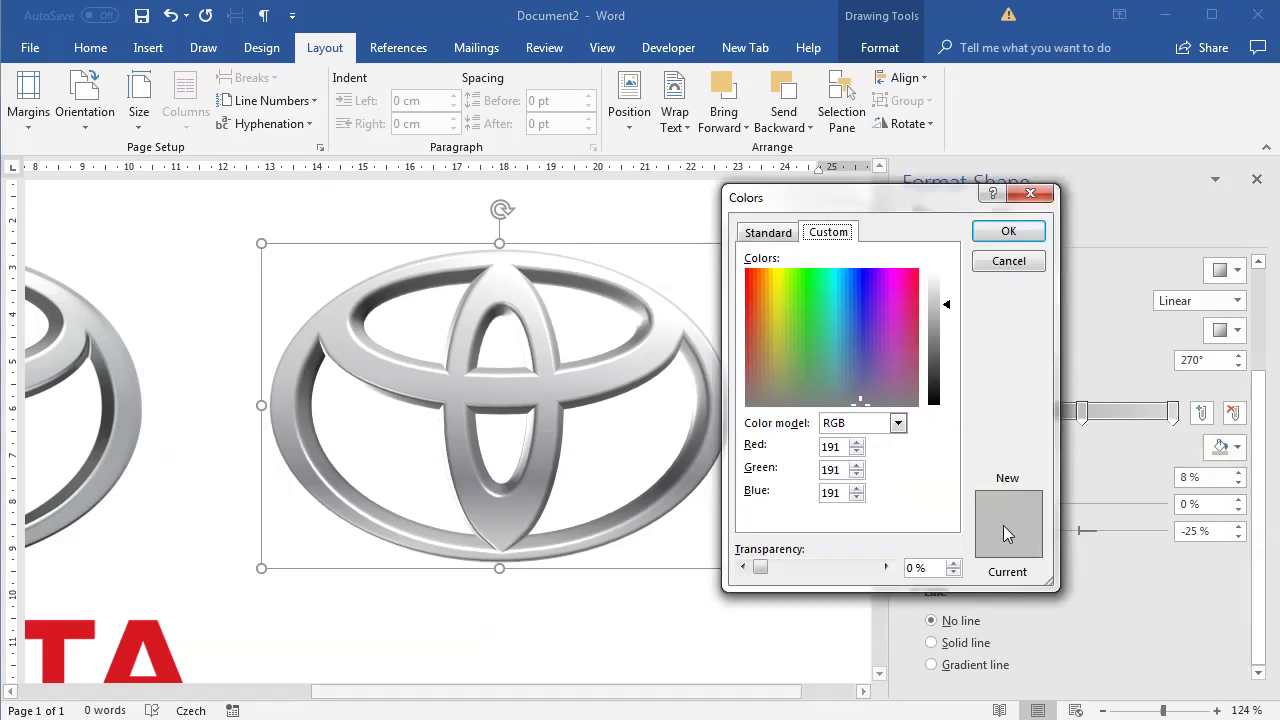
click(1007, 233)
- Give the last gradient stop a custom light gray with a slightly raised blue component
click(1171, 414)
click(1226, 447)
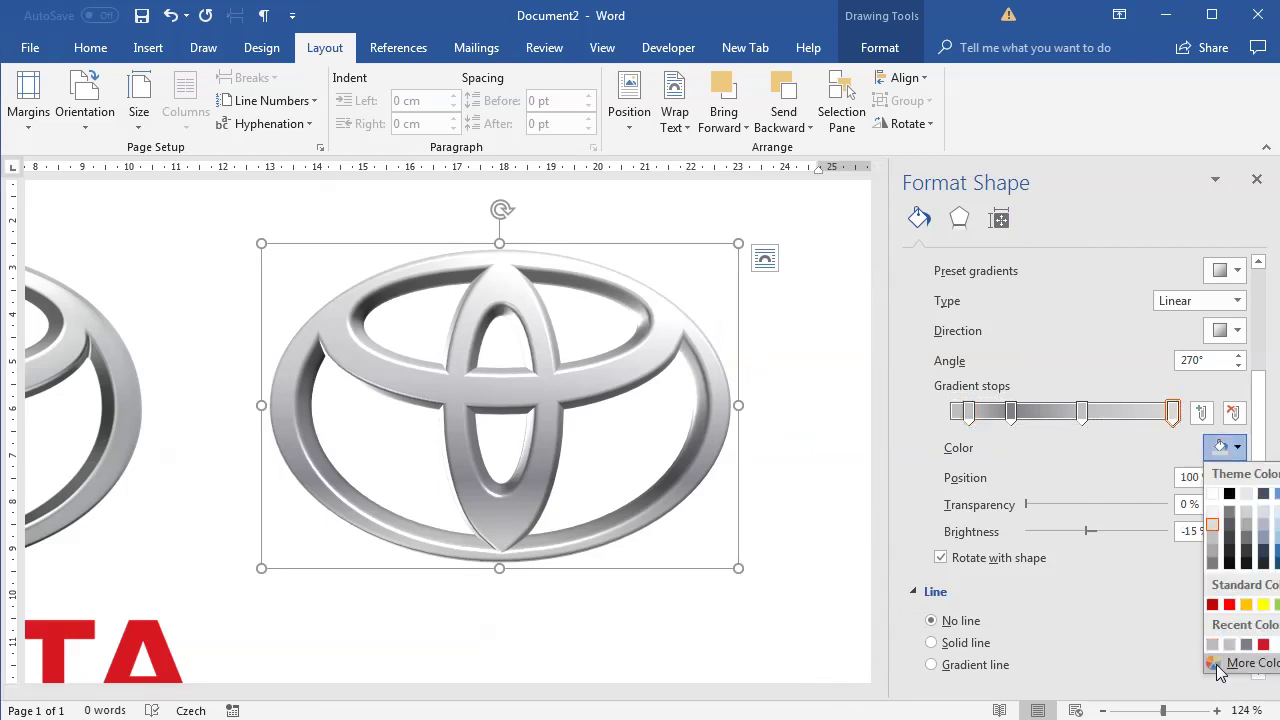
click(1238, 663)
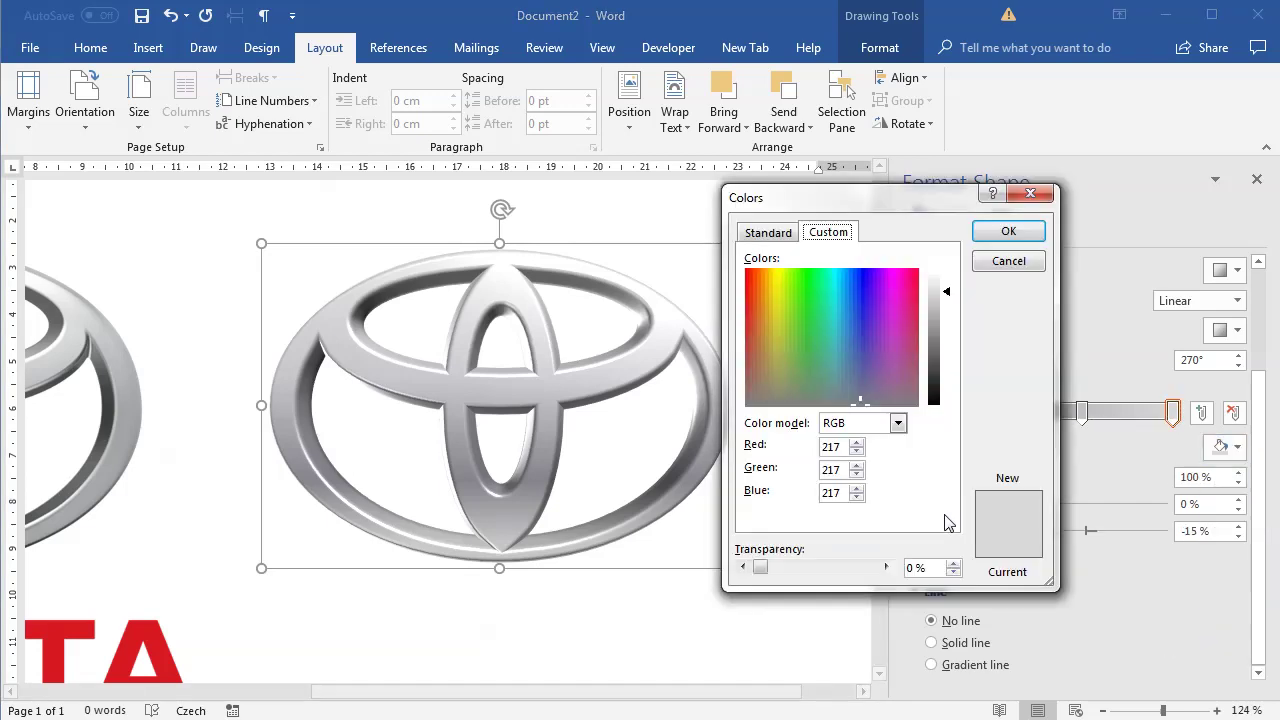
click(1007, 232)
- Shift the second gradient stop slightly toward the start, return the first stop to 0 %, and deselect the emblem
click(1010, 414)
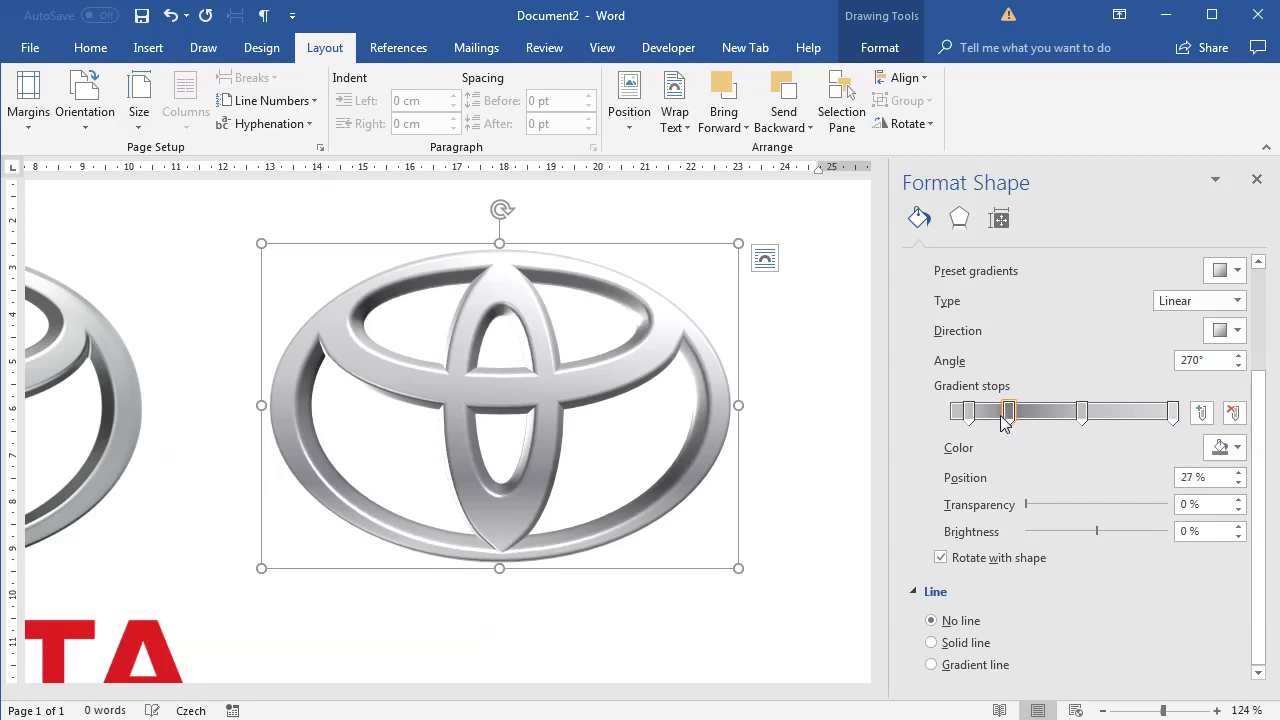
drag(967, 414, 940, 428)
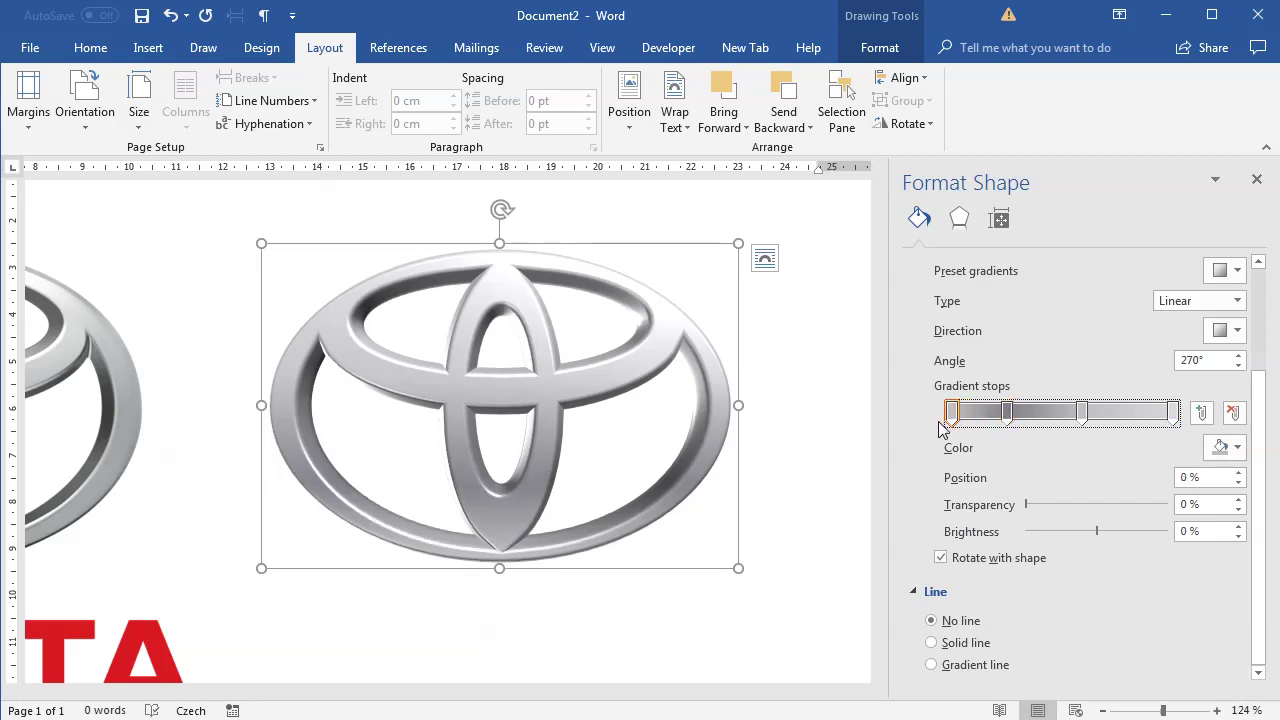
click(1148, 715)
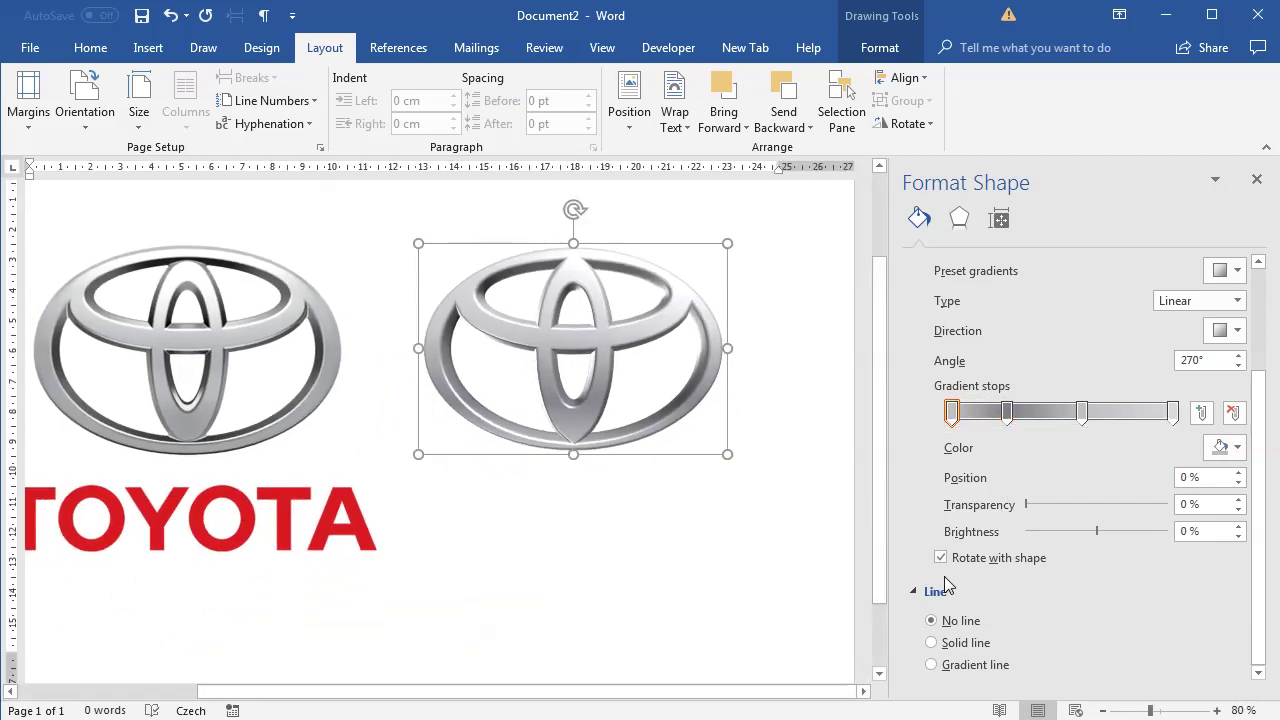
click(651, 528)
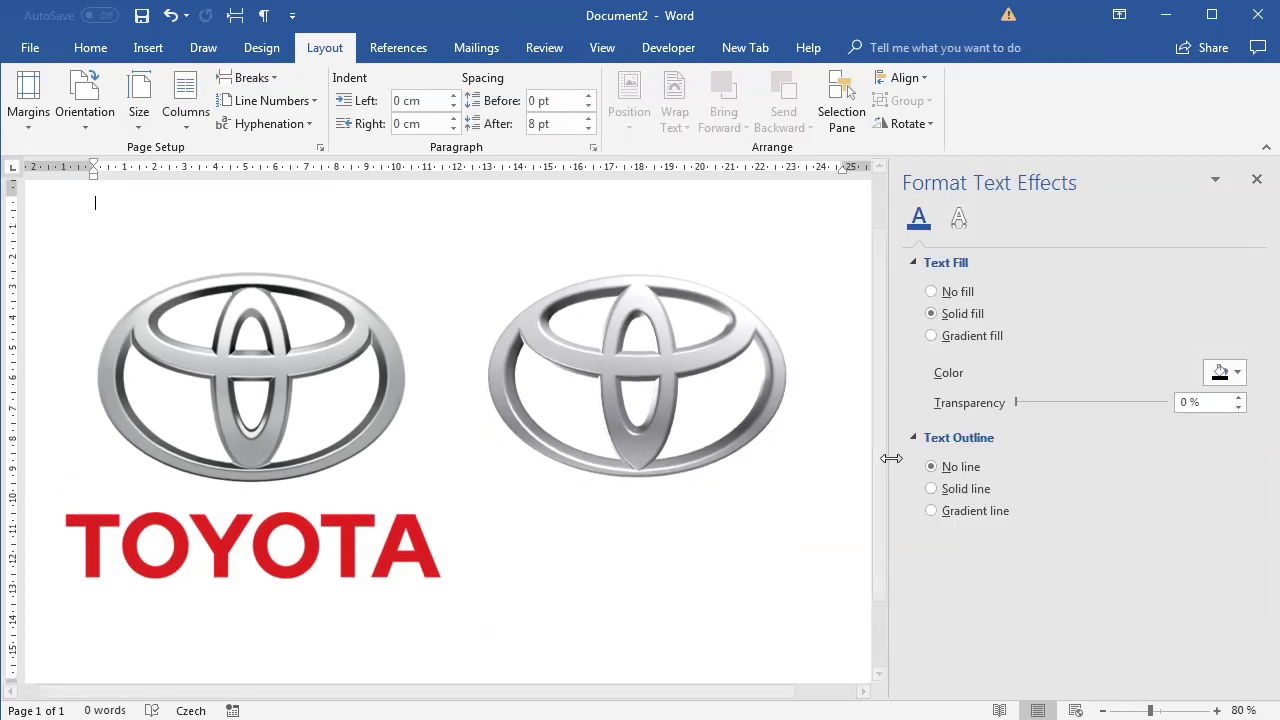
- Insert a text box of about 3.89 × 14.42 cm below the recreated emblem and enter TOYOTA in it
click(90, 47)
click(148, 47)
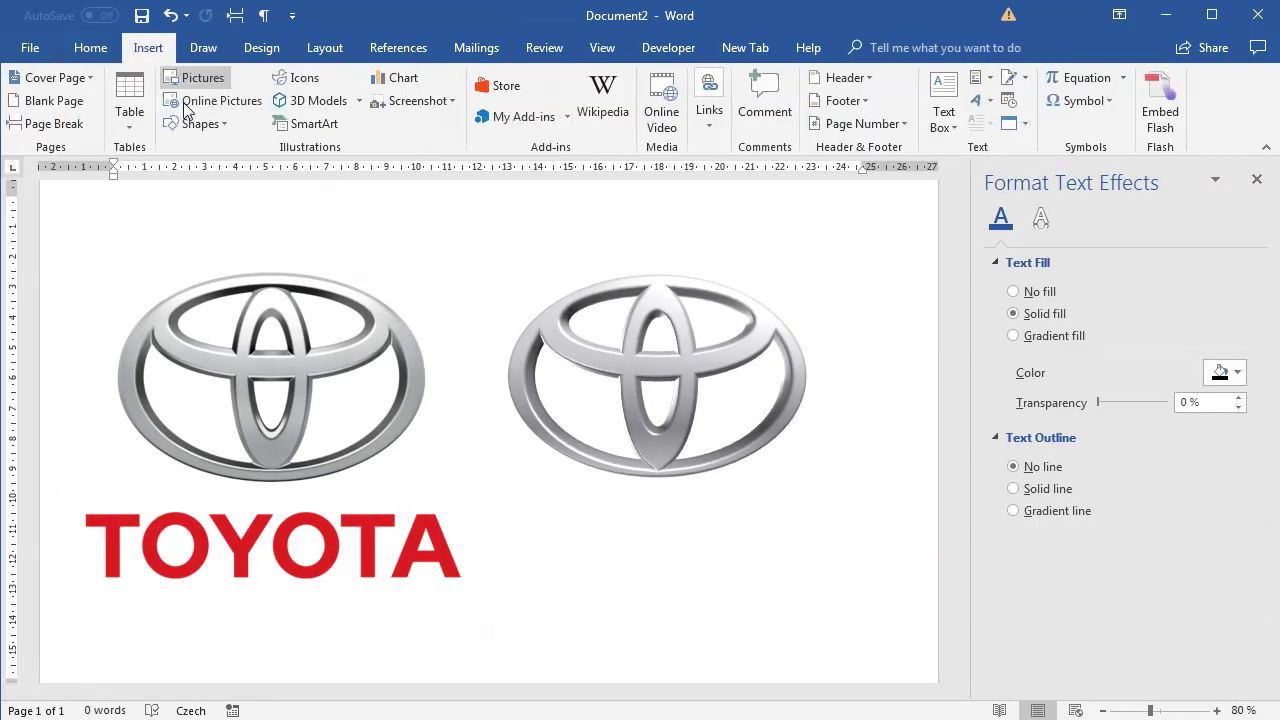
click(201, 123)
click(195, 169)
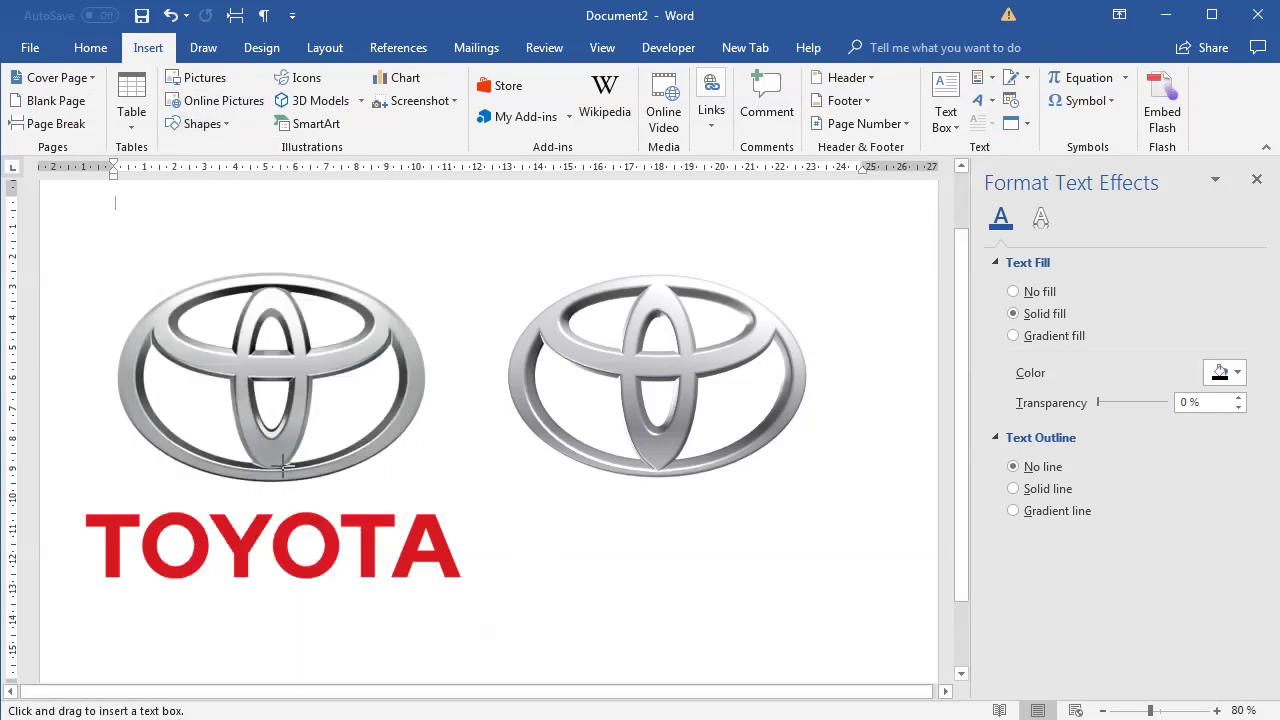
drag(459, 492, 896, 610)
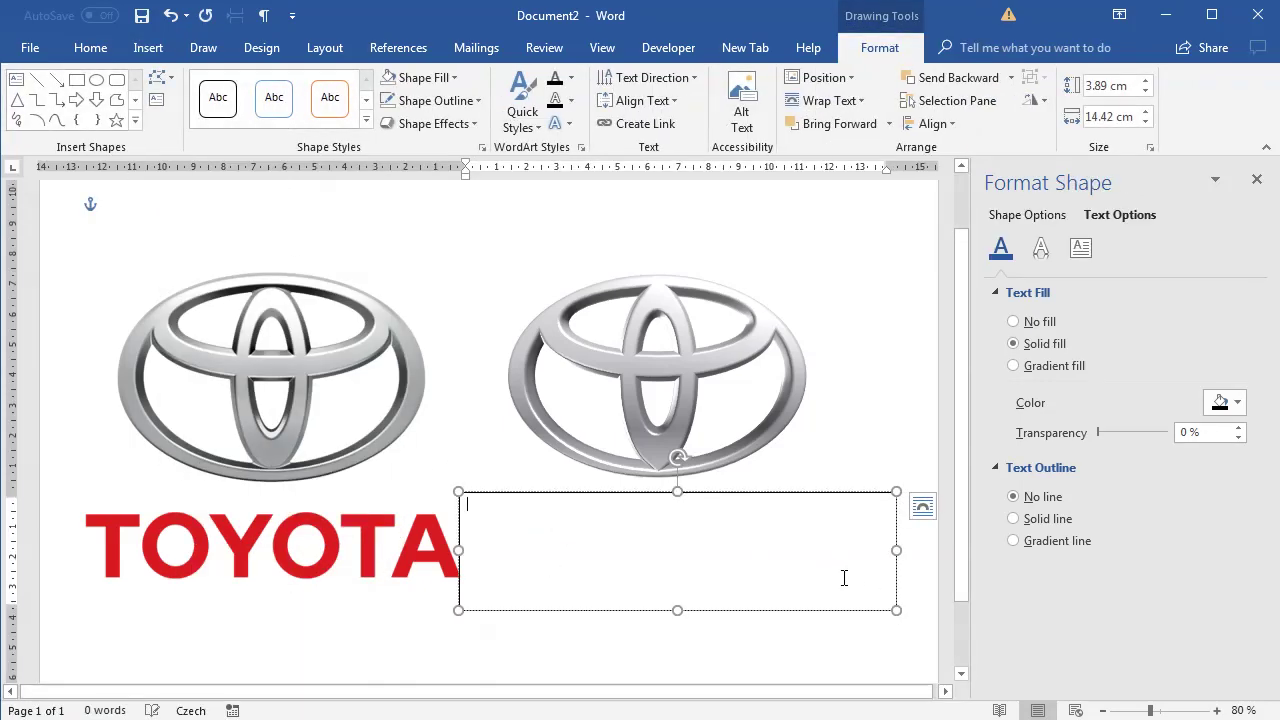
text(TOYOTA)
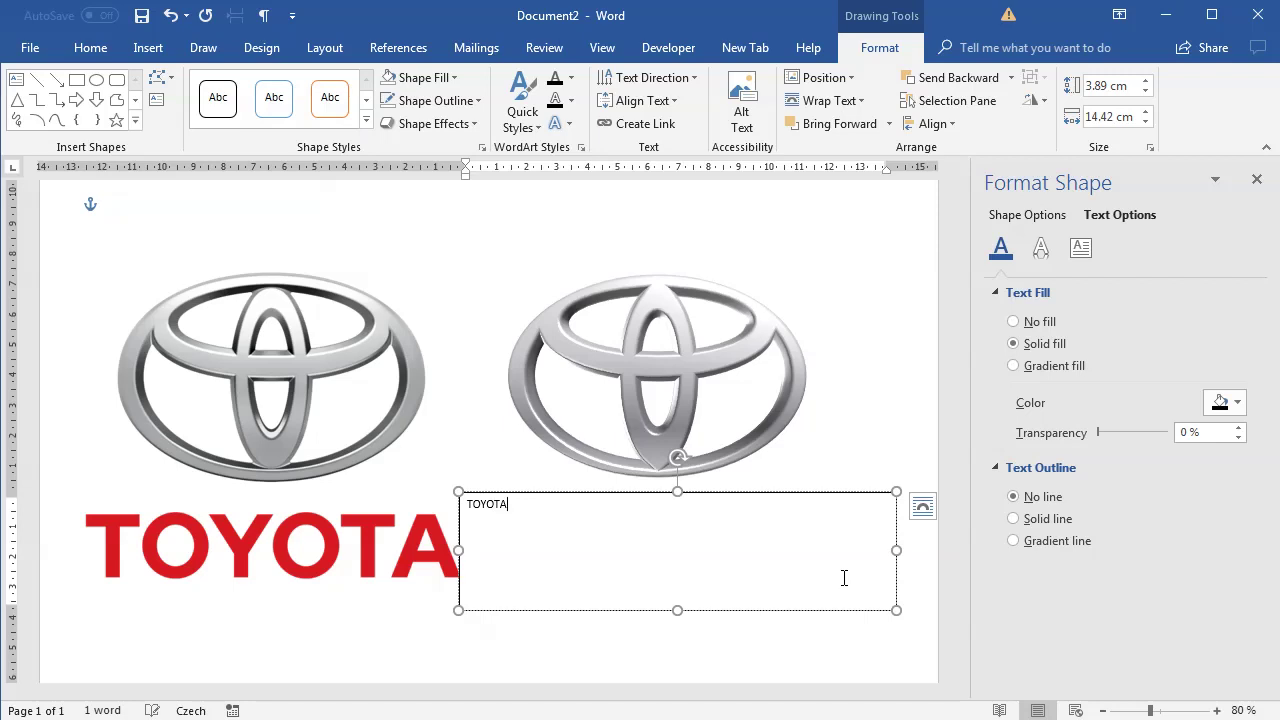
- Format the text box's TOYOTA text in bold Arial at 80 pt and color it the recently used red
key(ctrl+a)
click(90, 47)
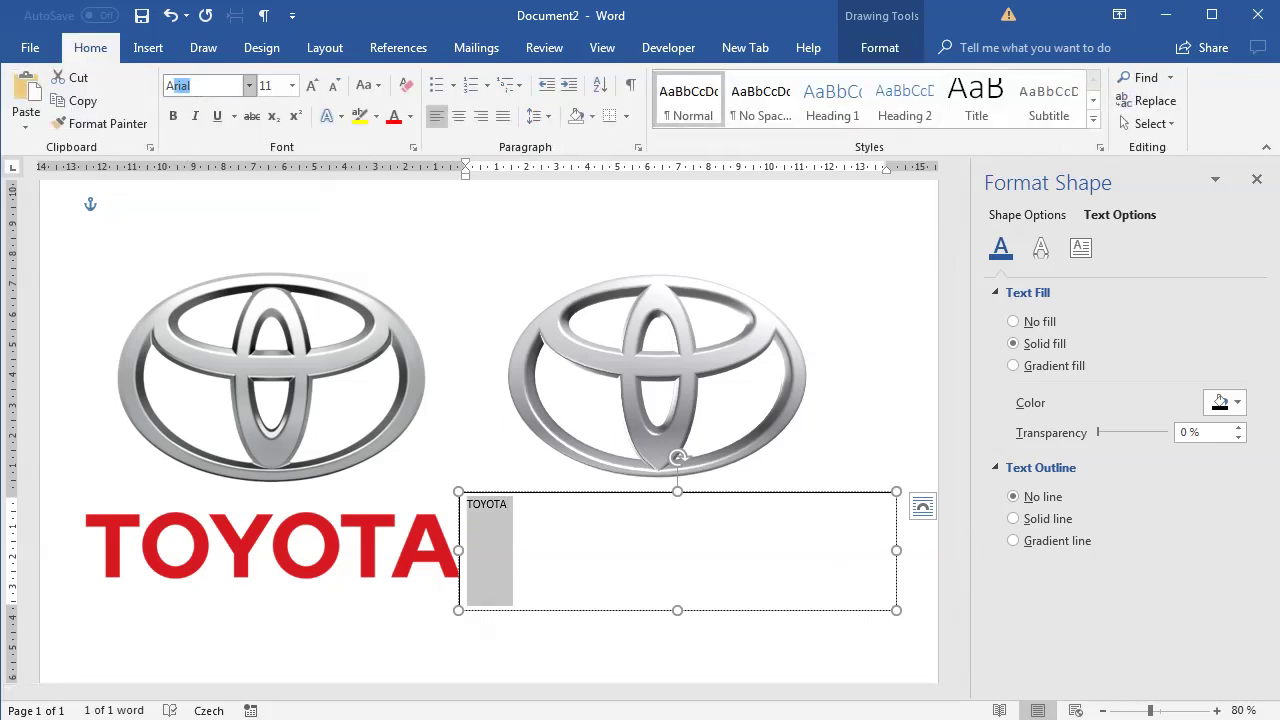
click(171, 116)
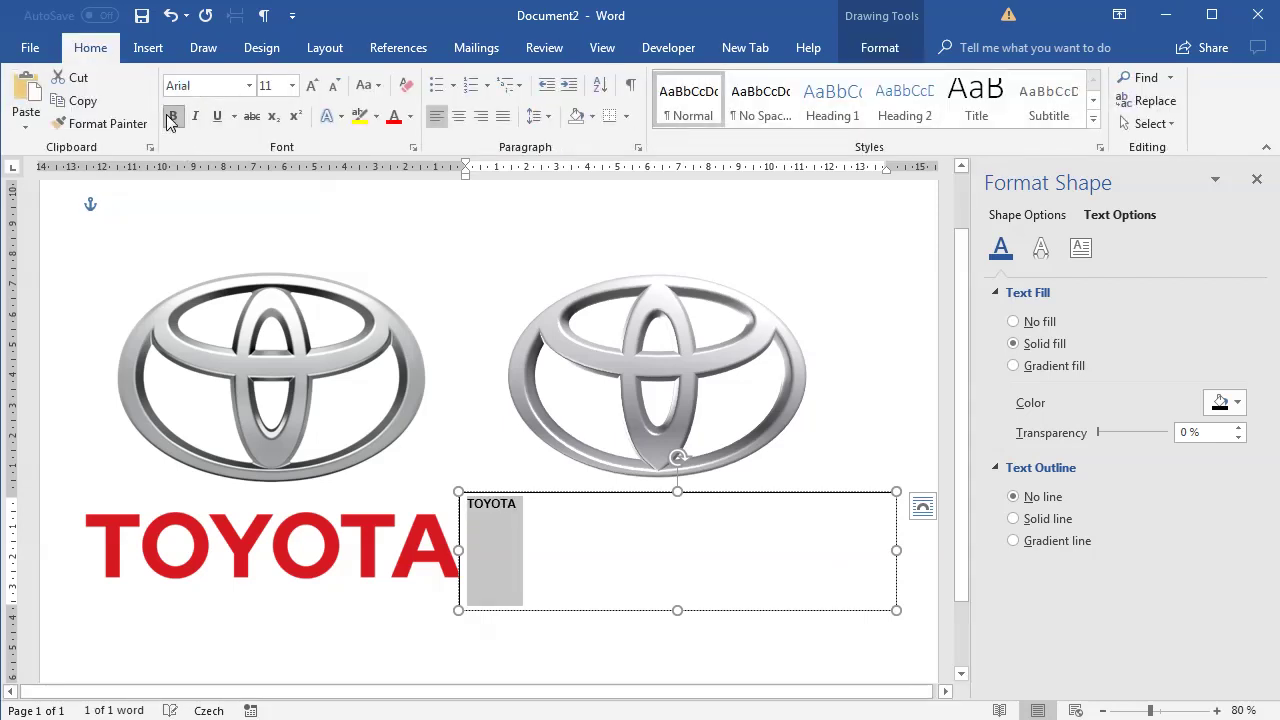
click(283, 89)
text(80)
key(Return)
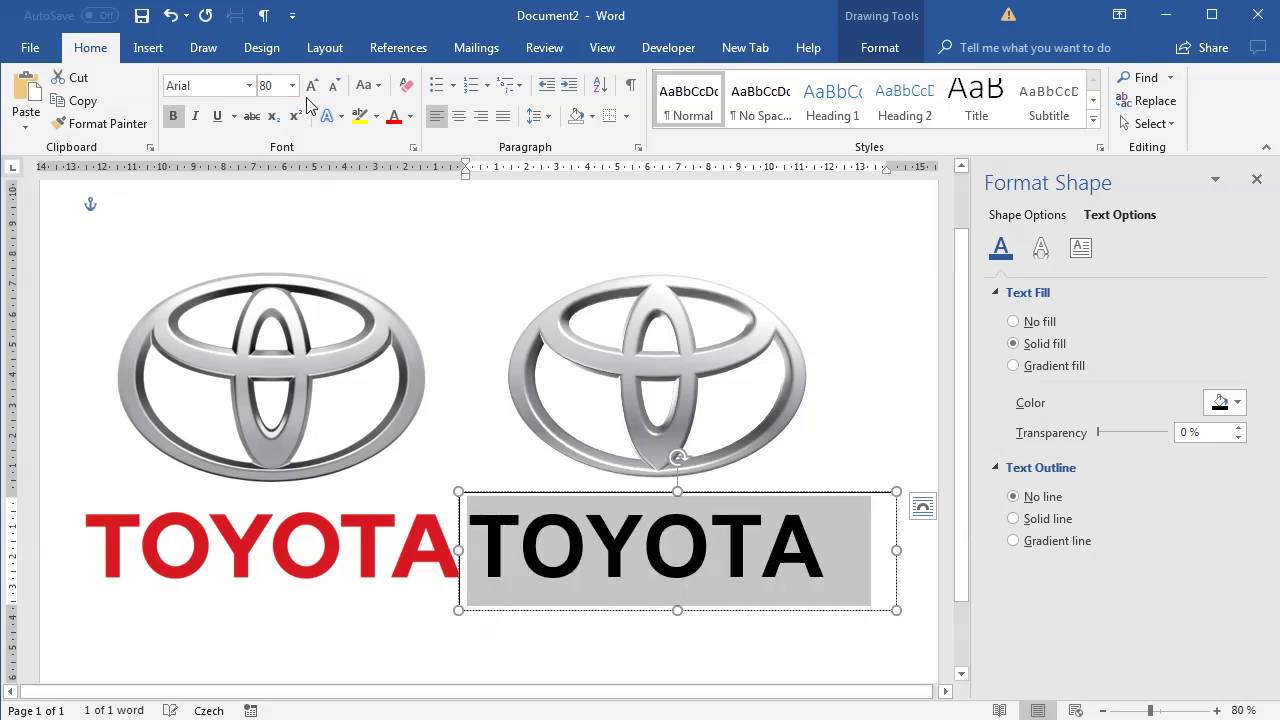
click(410, 117)
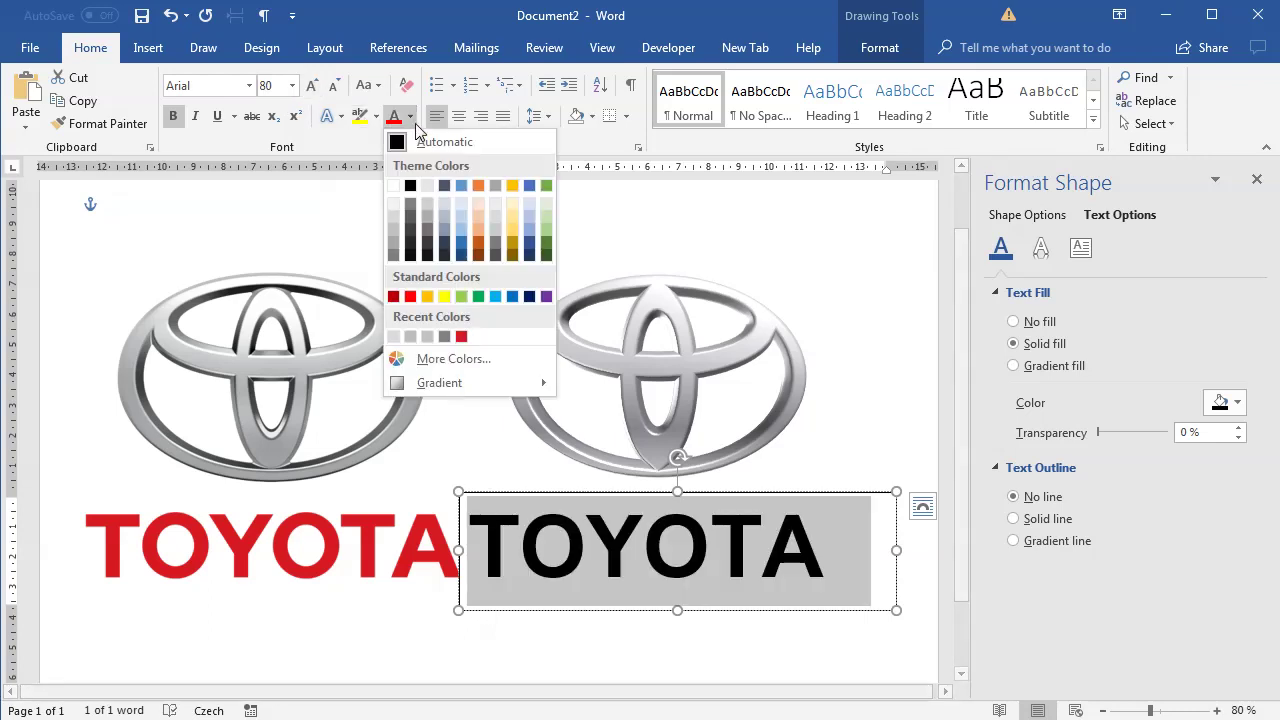
click(461, 337)
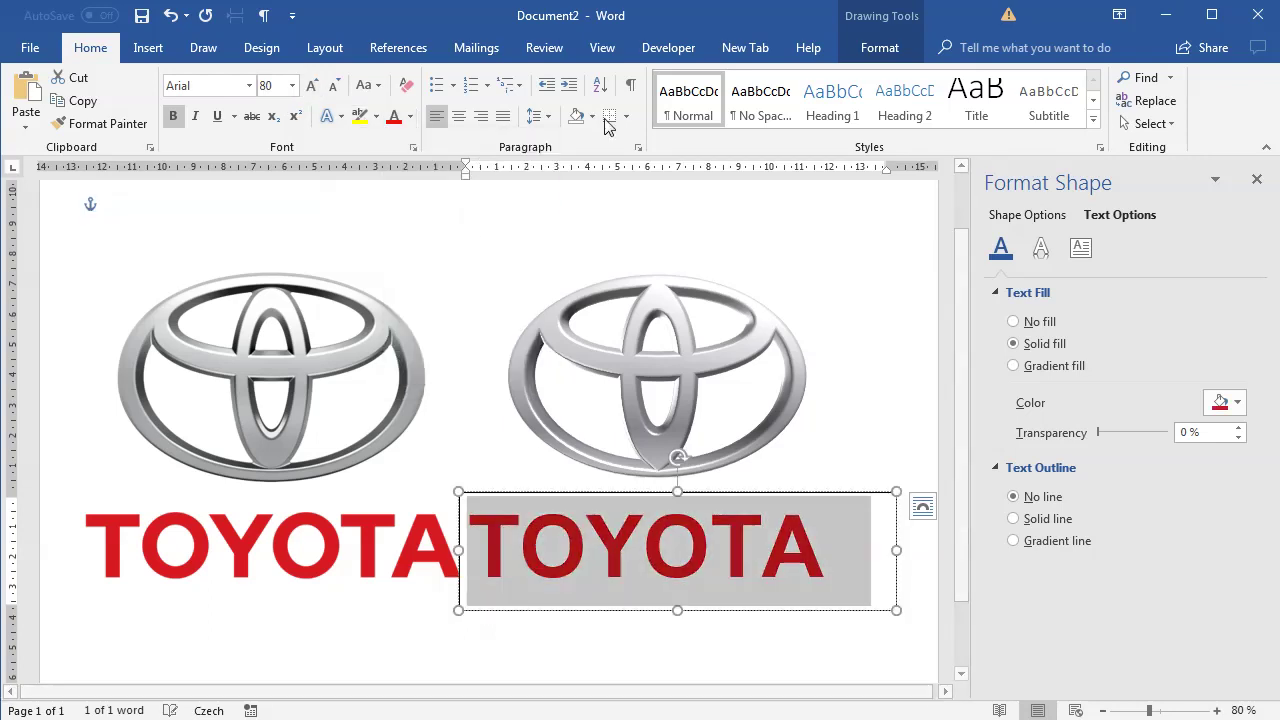
- Remove the fill and the outline from the TOYOTA text box
click(880, 47)
click(424, 78)
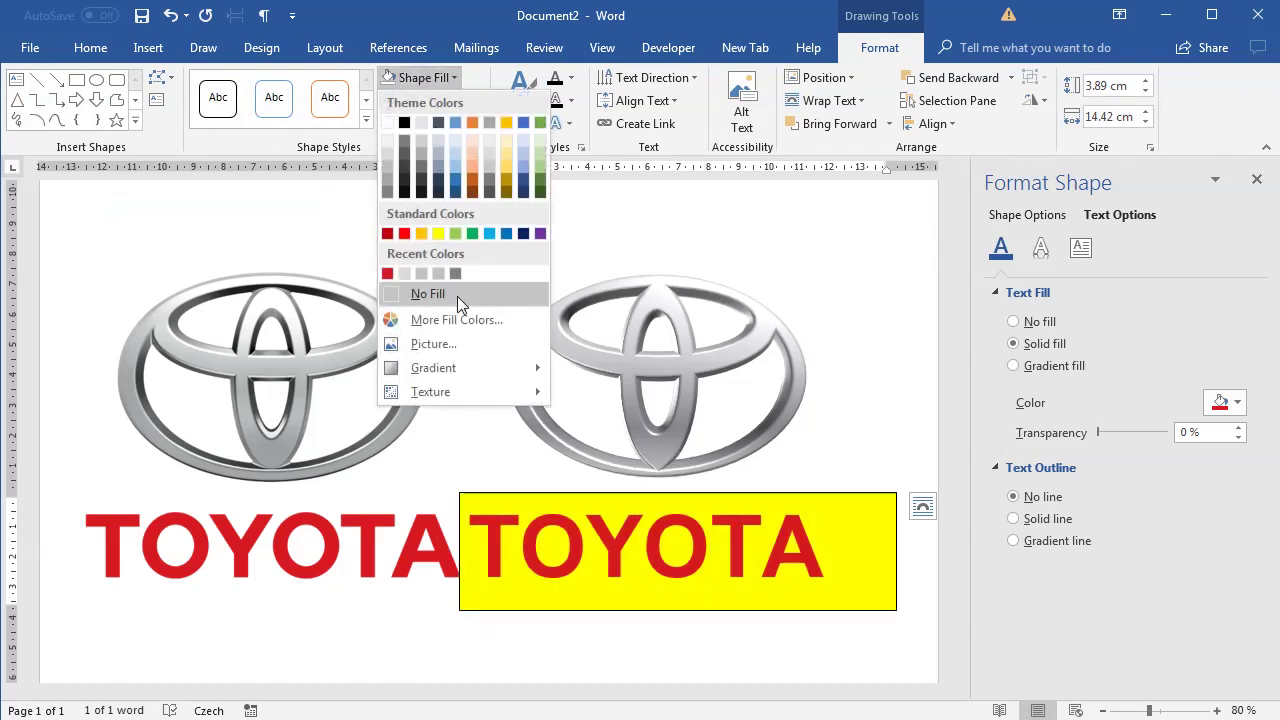
click(424, 78)
click(424, 78)
click(424, 78)
click(435, 100)
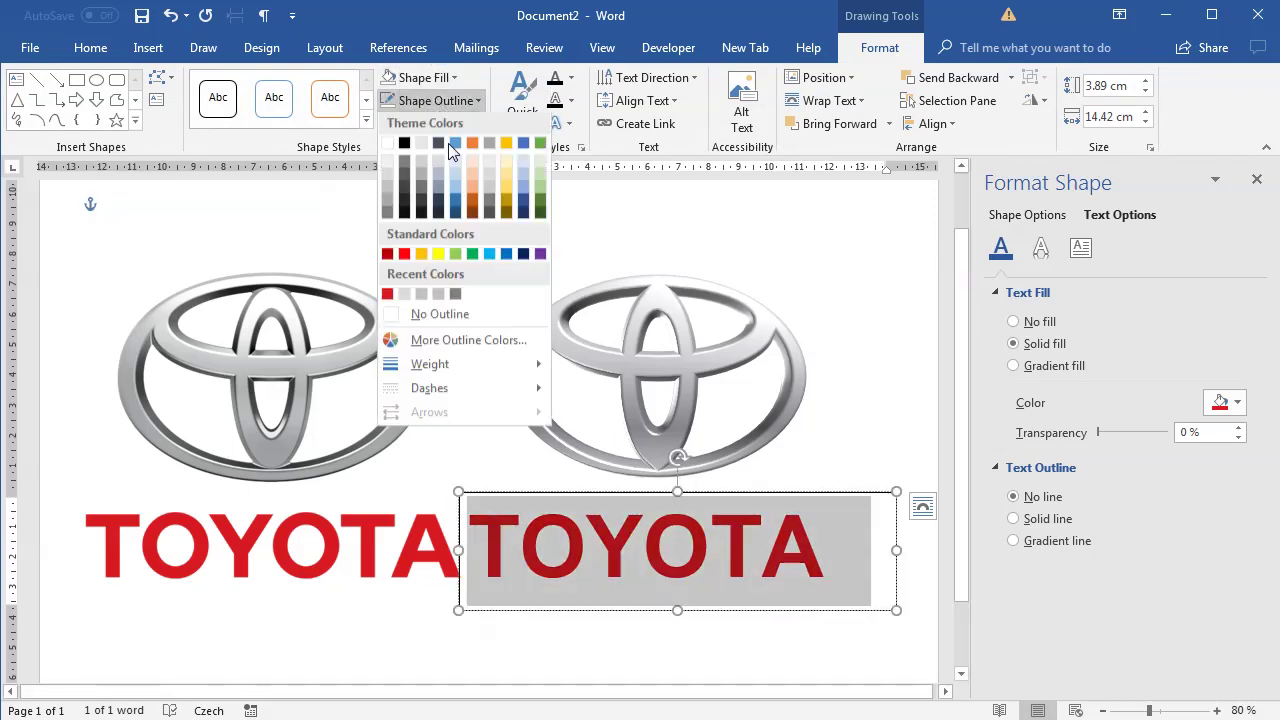
click(464, 316)
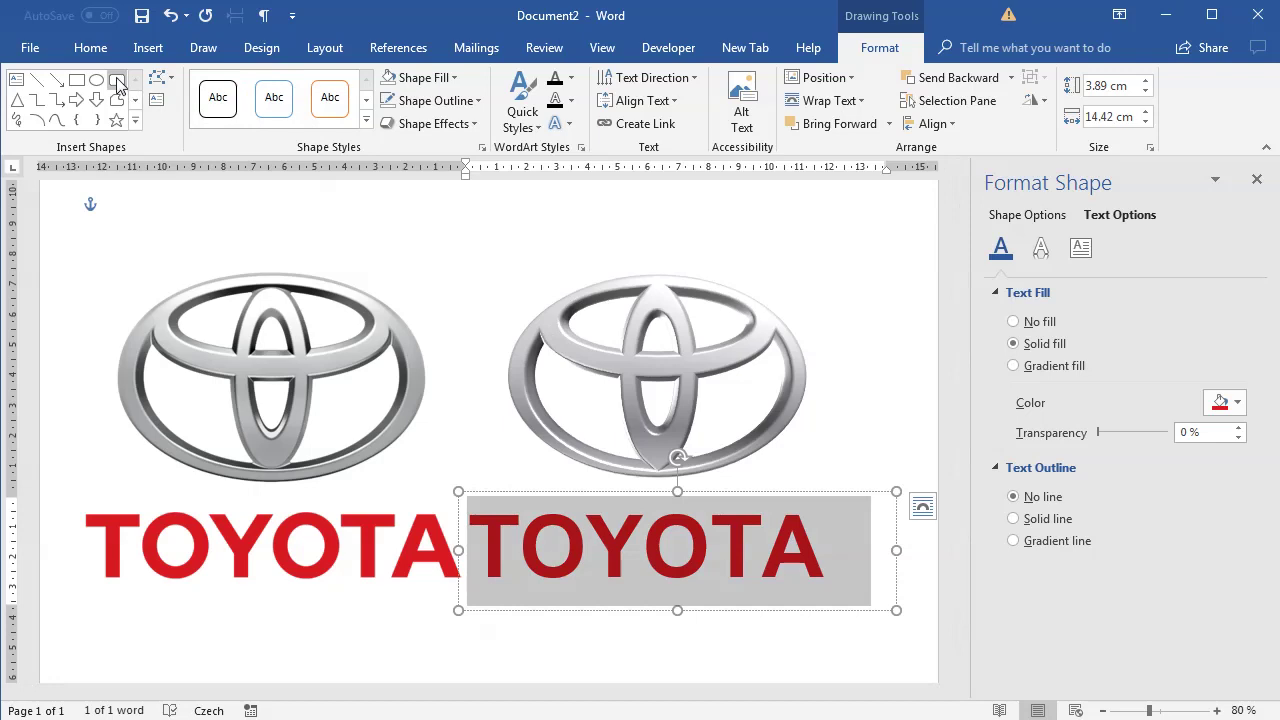
- Center the TOYOTA text in its box, and reposition the box and the emblem so the emblem sits centered above the lettering
click(82, 47)
click(458, 116)
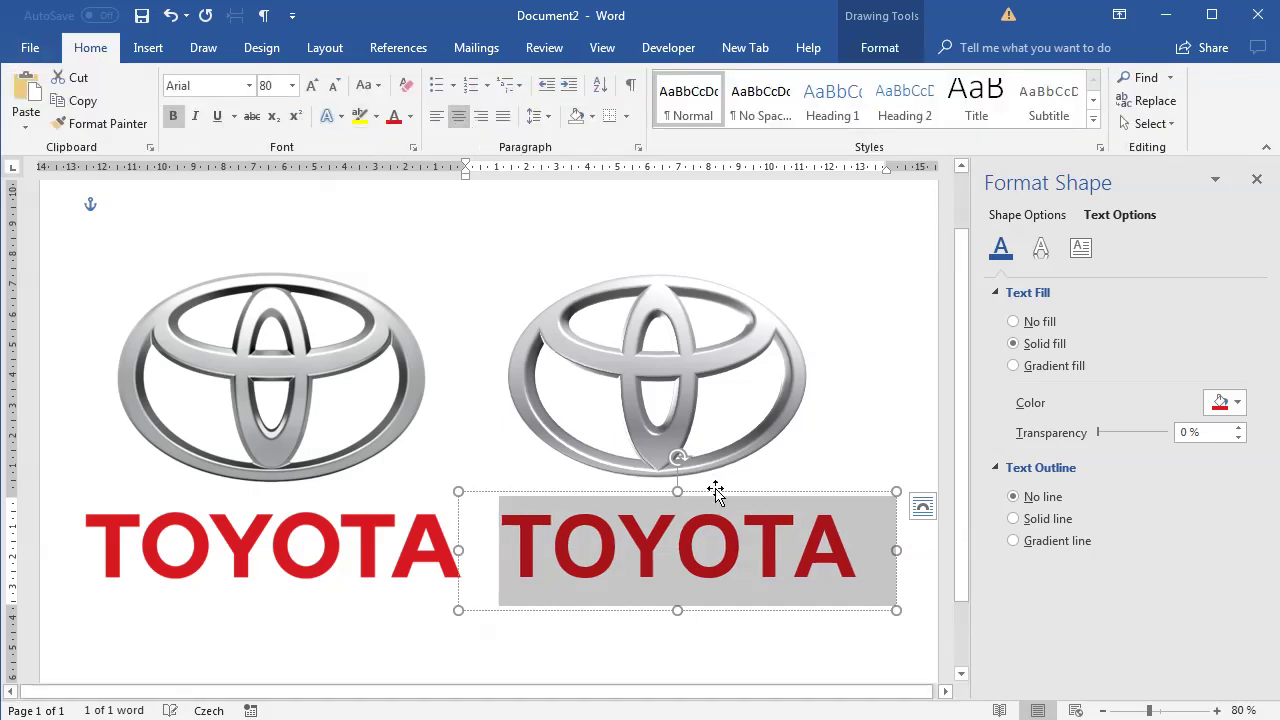
drag(771, 491, 780, 490)
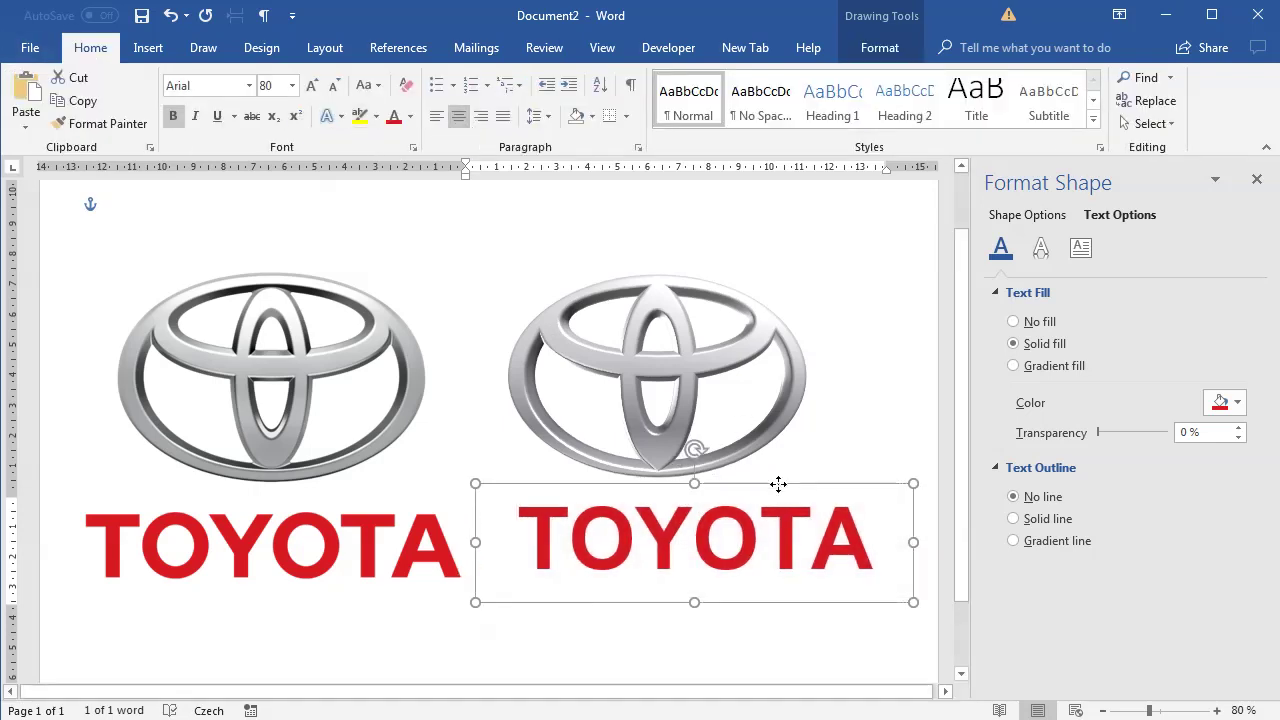
drag(684, 370, 729, 366)
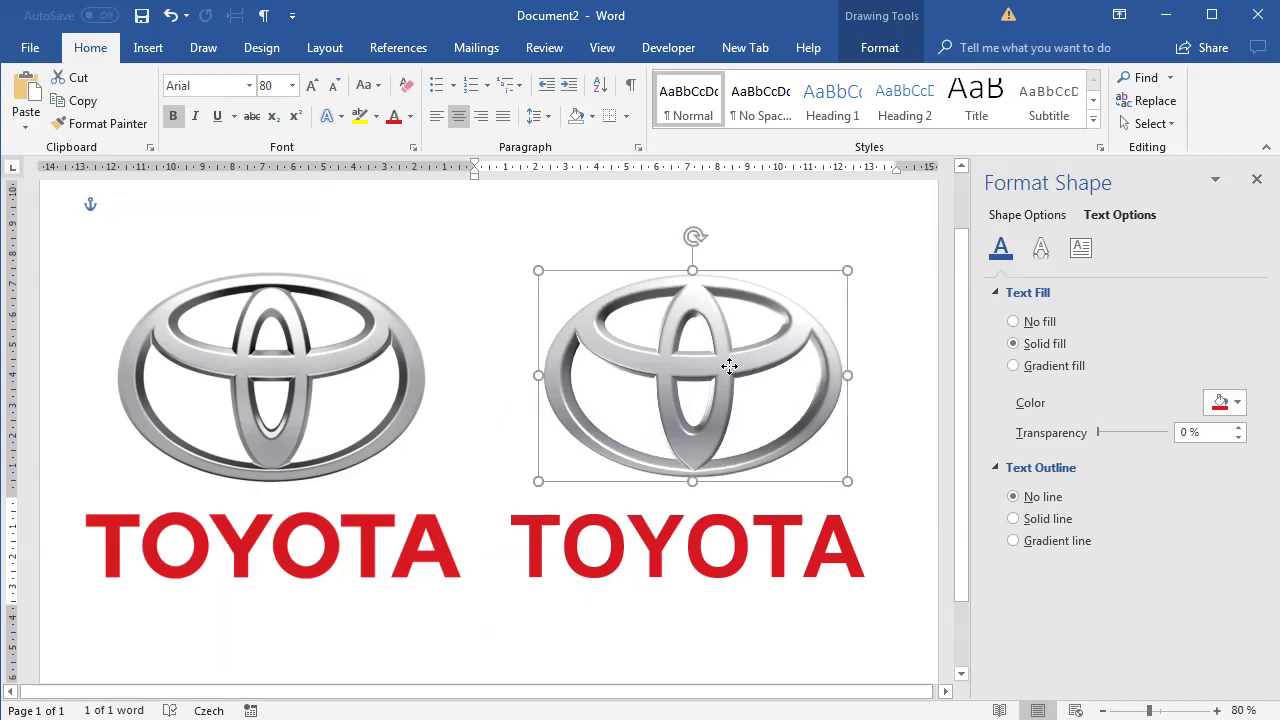
- Deselect the emblem, close the formatting pane, and compare the recreated logo with the original at 90 % zoom
click(808, 226)
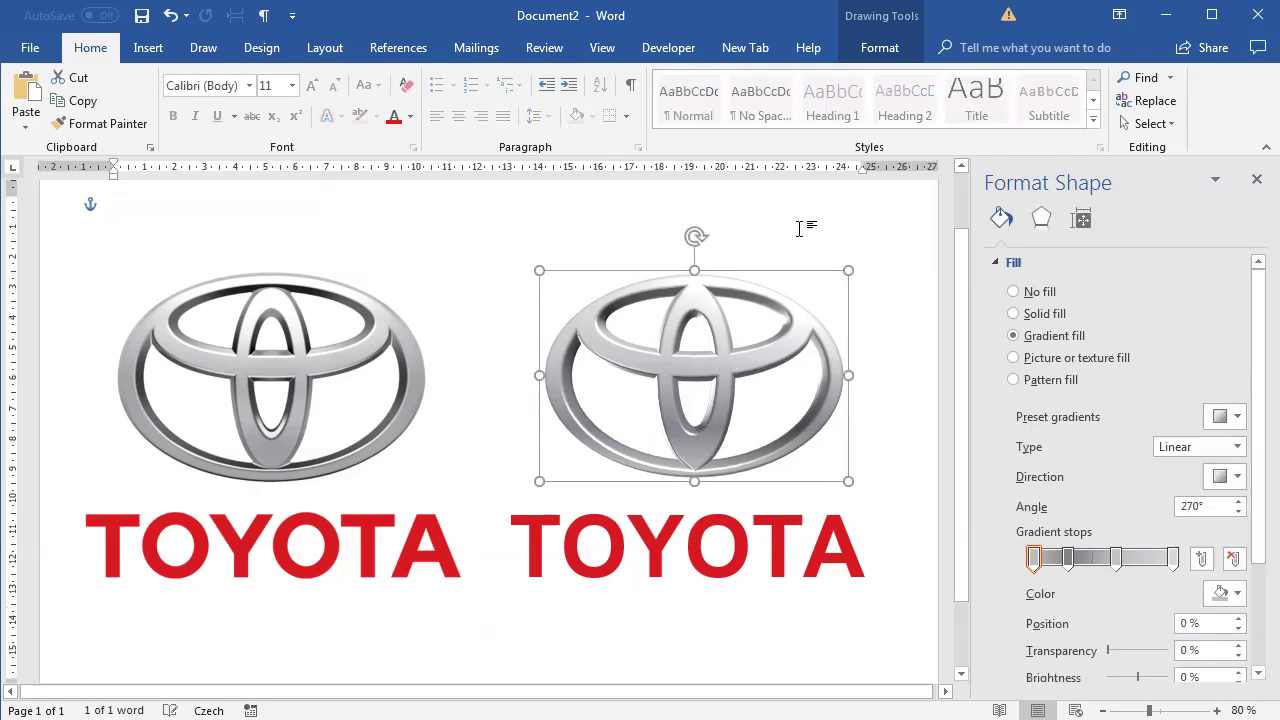
click(1257, 179)
click(1217, 710)
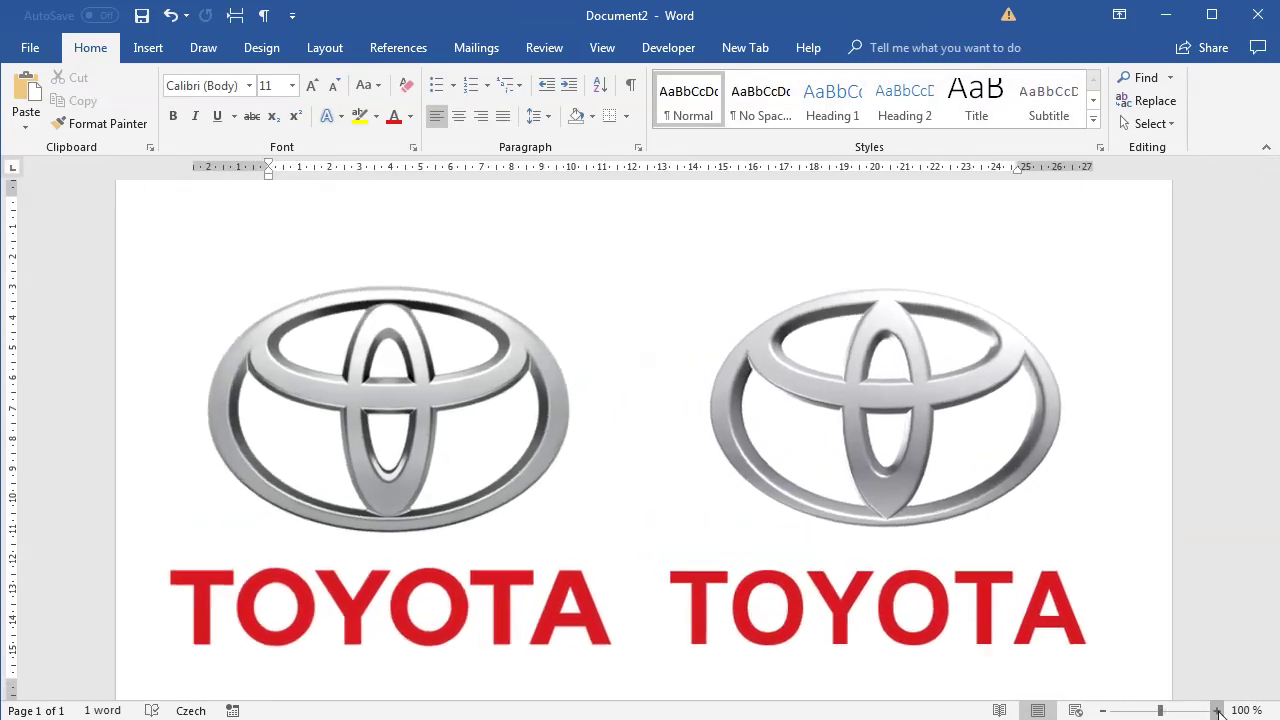
click(1217, 710)
click(1103, 710)
click(1103, 710)
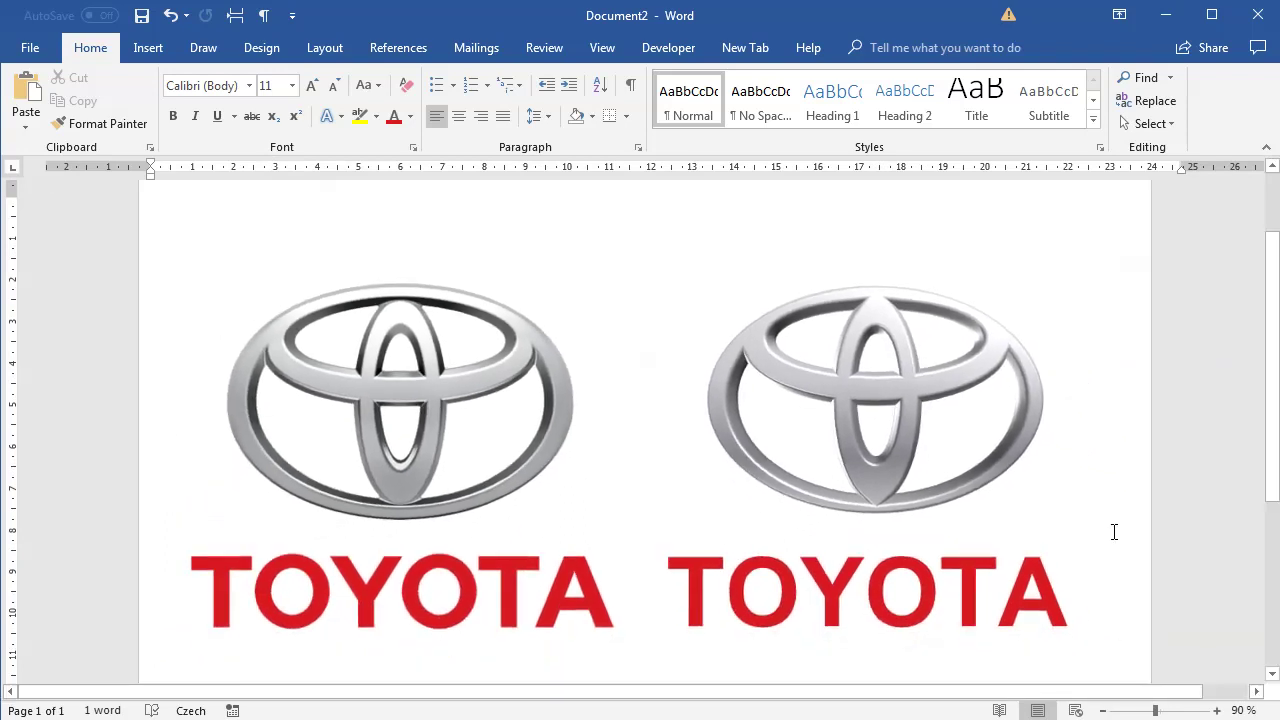
scroll(1114, 532, down, 1)
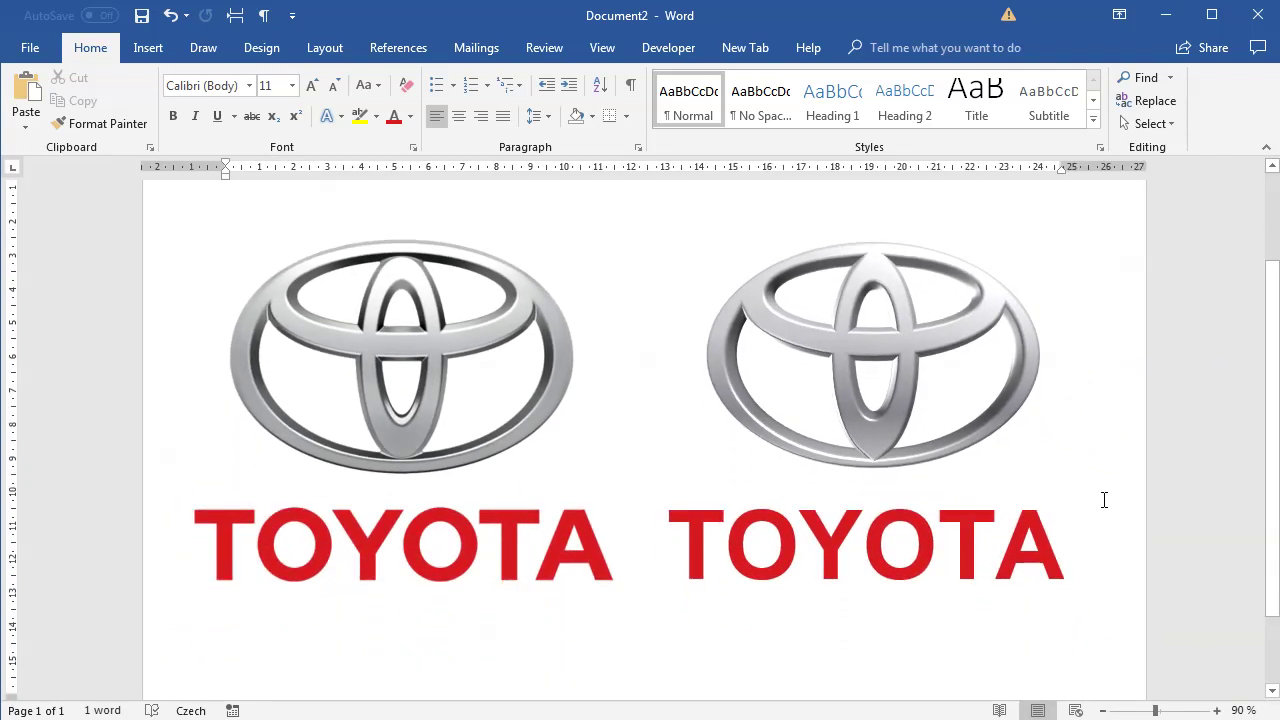